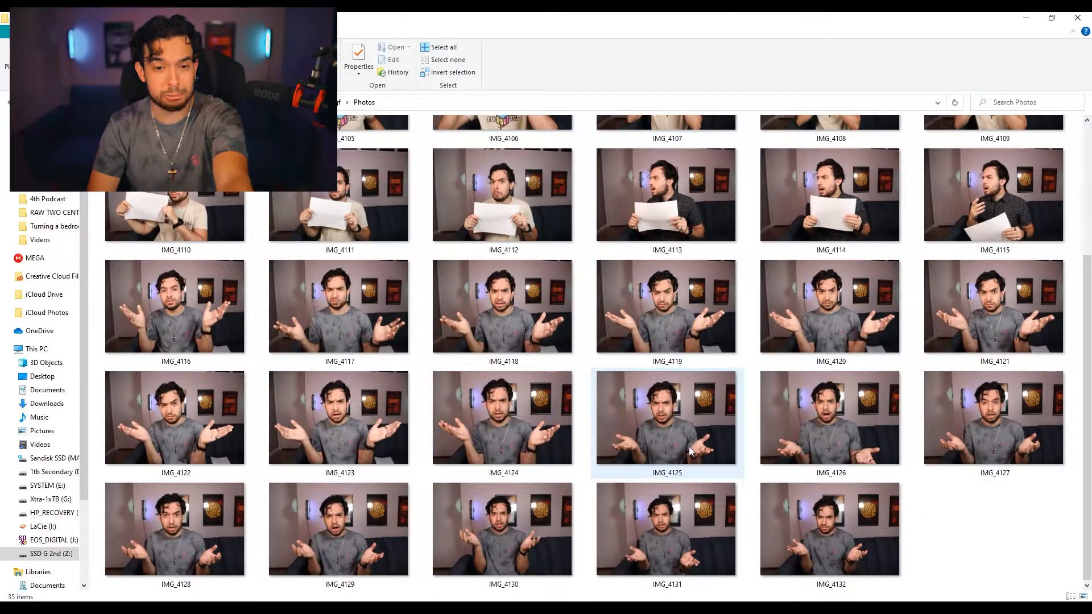
Delete one more unwanted portrait from the Photos folder and look over the remaining shots.
scroll(688, 446, "up", 3)
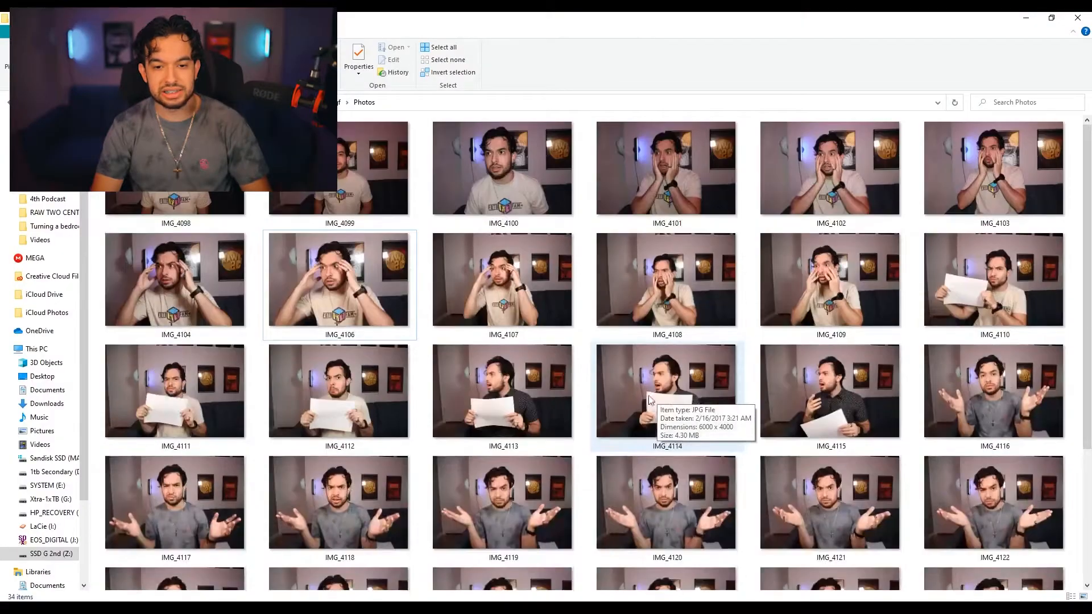
left_click(359, 218)
key("Delete")
scroll(448, 408, "down", 3)
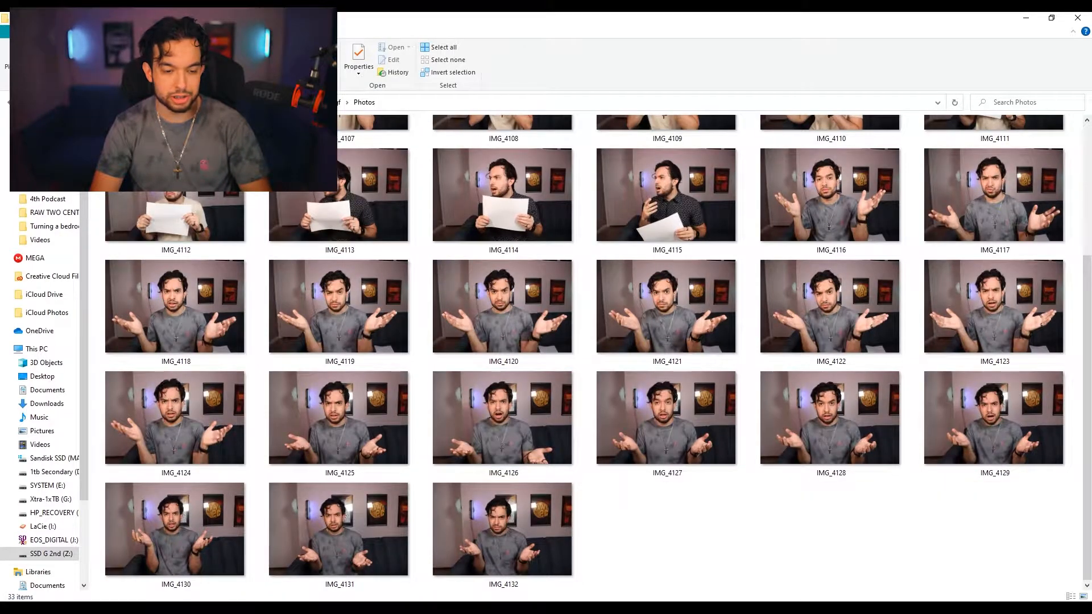
Switch to Photoshop and start a new document.
key("alt+Tab")
key("alt+f")
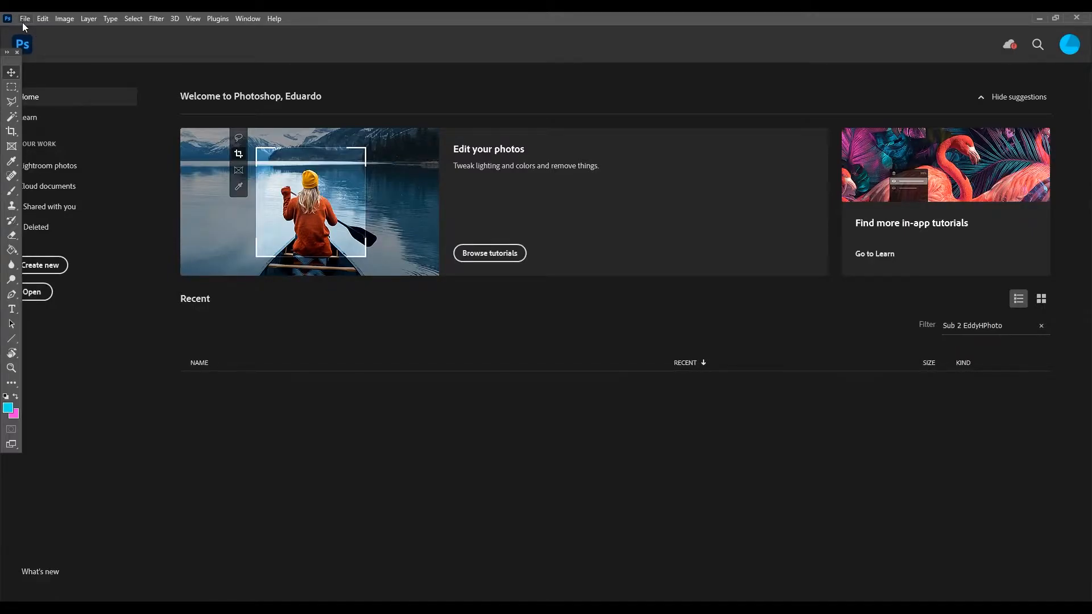
left_click(23, 22)
left_click(37, 26)
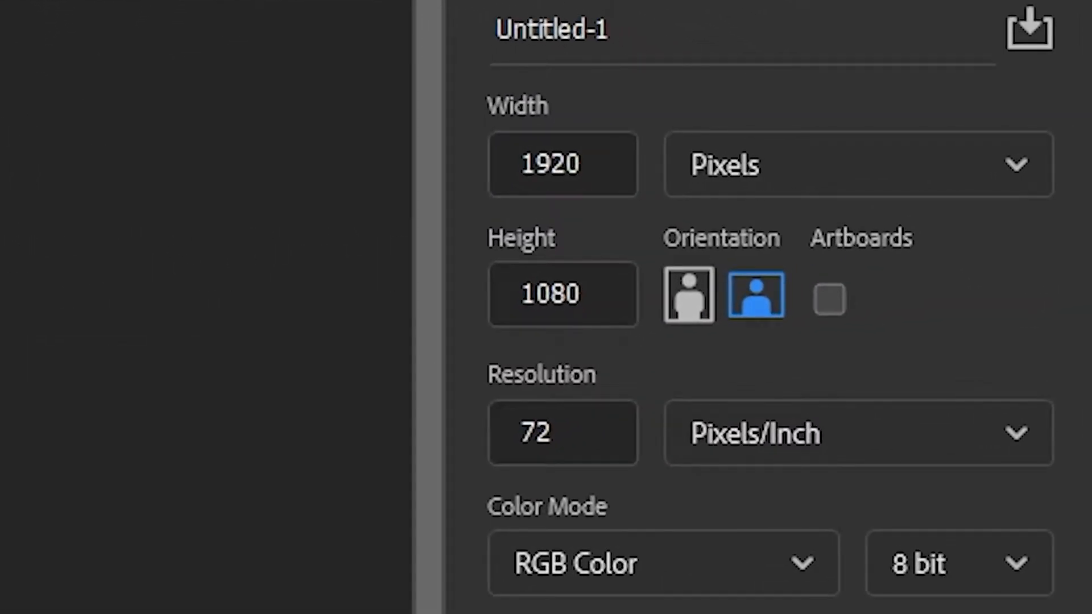
Create the 1920 × 1080 pixel document with the name "Thumbail" and a resolution of 72 pixels/inch.
left_click(510, 442)
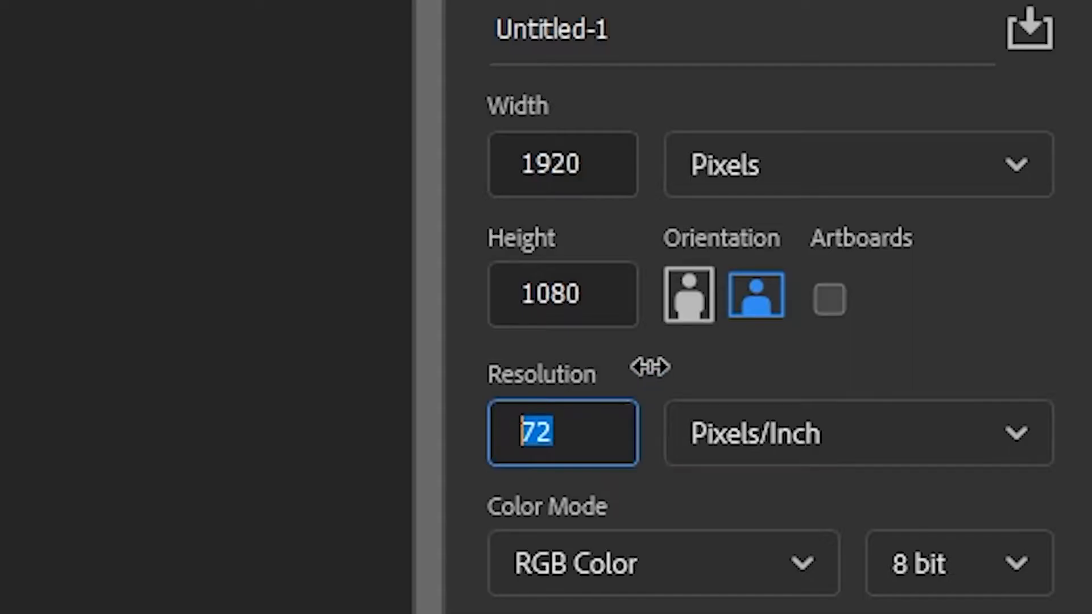
left_click_drag(649, 367, 654, 389)
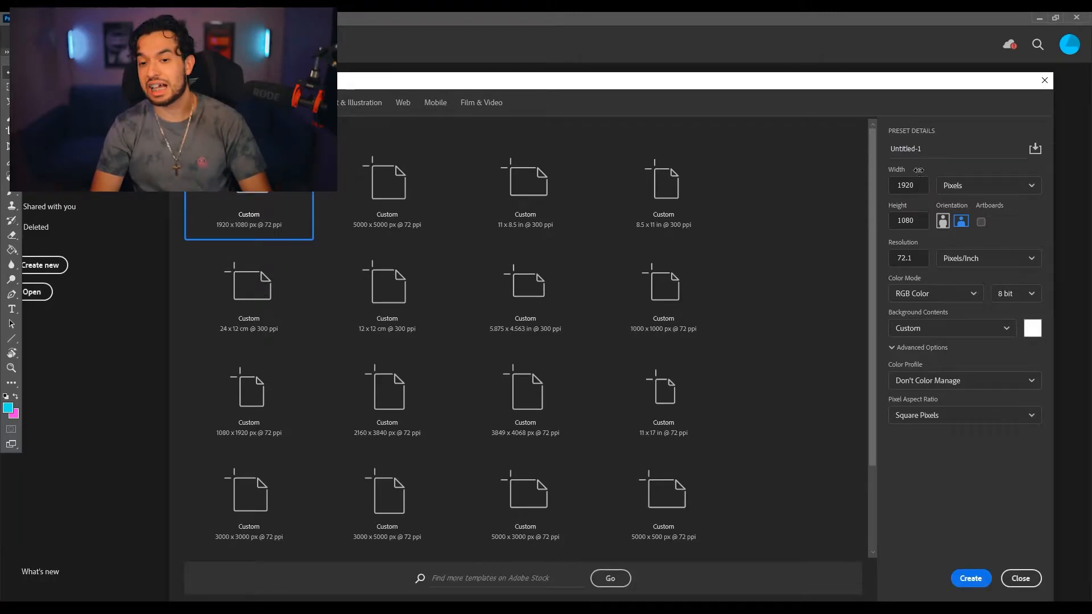
left_click(935, 146)
type("Thumbail")
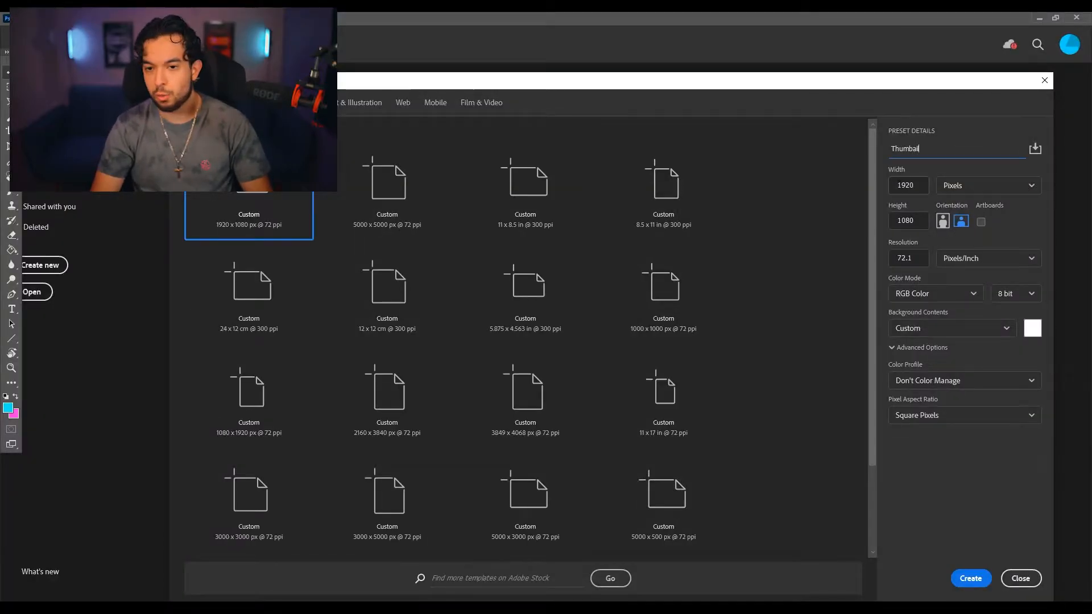
key("Tab")
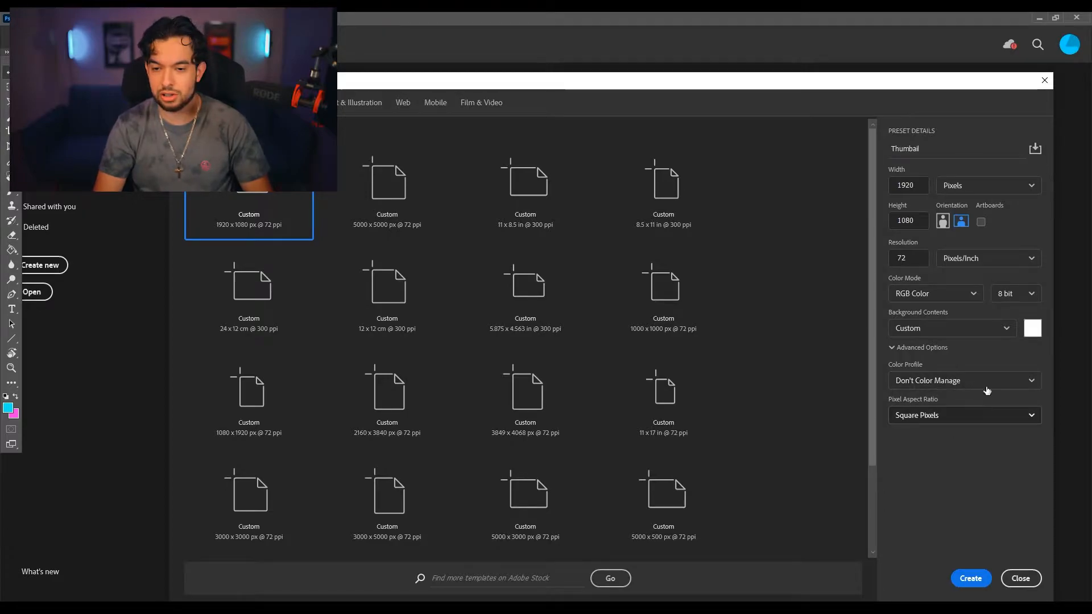
left_click(956, 577)
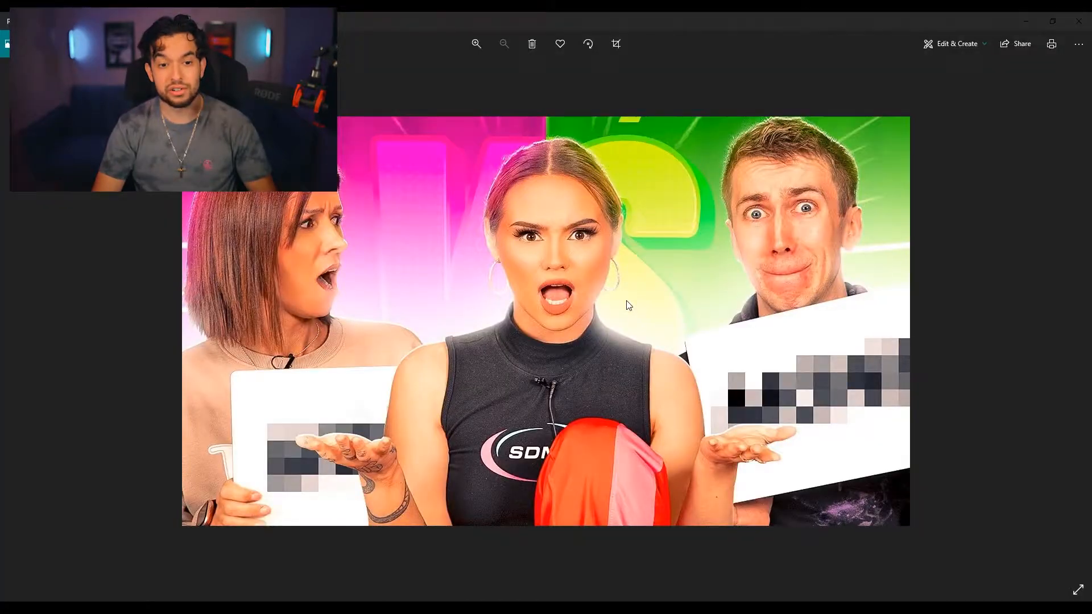
left_click(1079, 589)
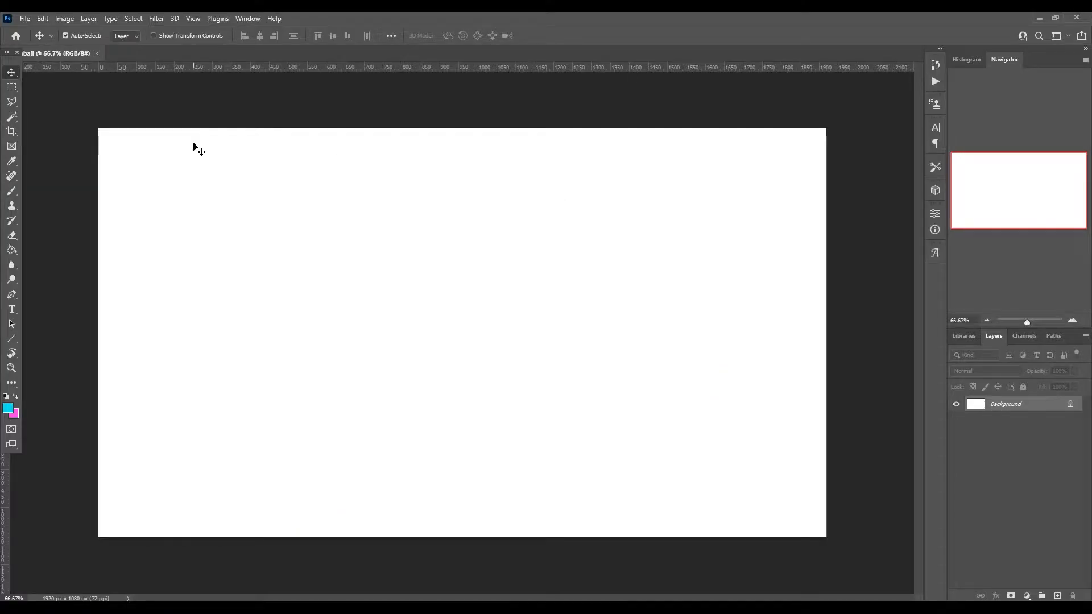
Place the photo IMG_4128 as an embedded image on the blank canvas at its default size and position.
left_click(26, 18)
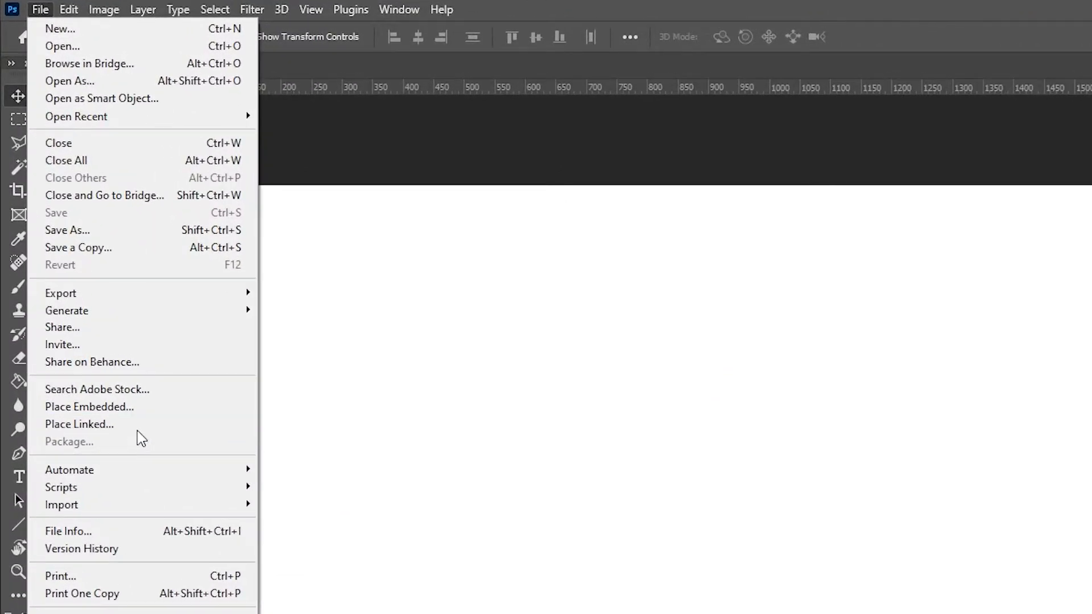
left_click(106, 407)
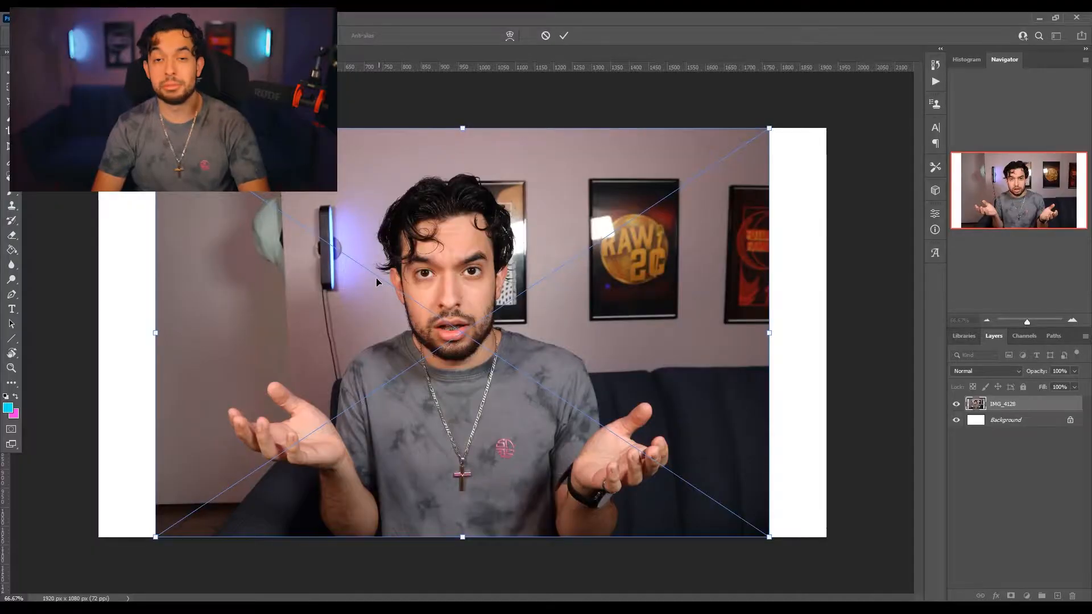
key("Return")
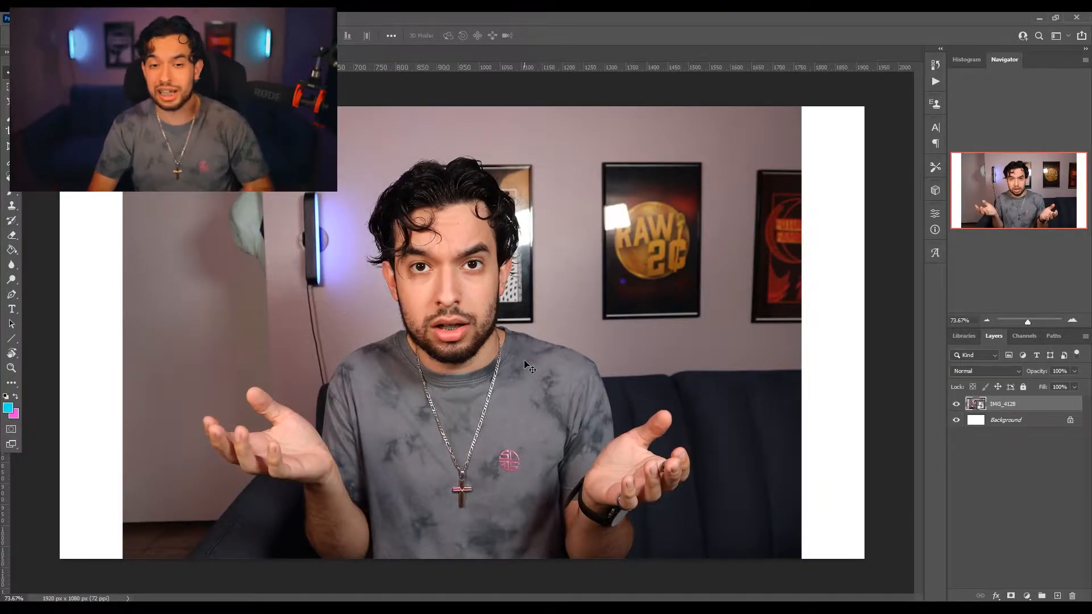
Rasterize the IMG_4128 layer.
scroll(460, 329, "up", 1)
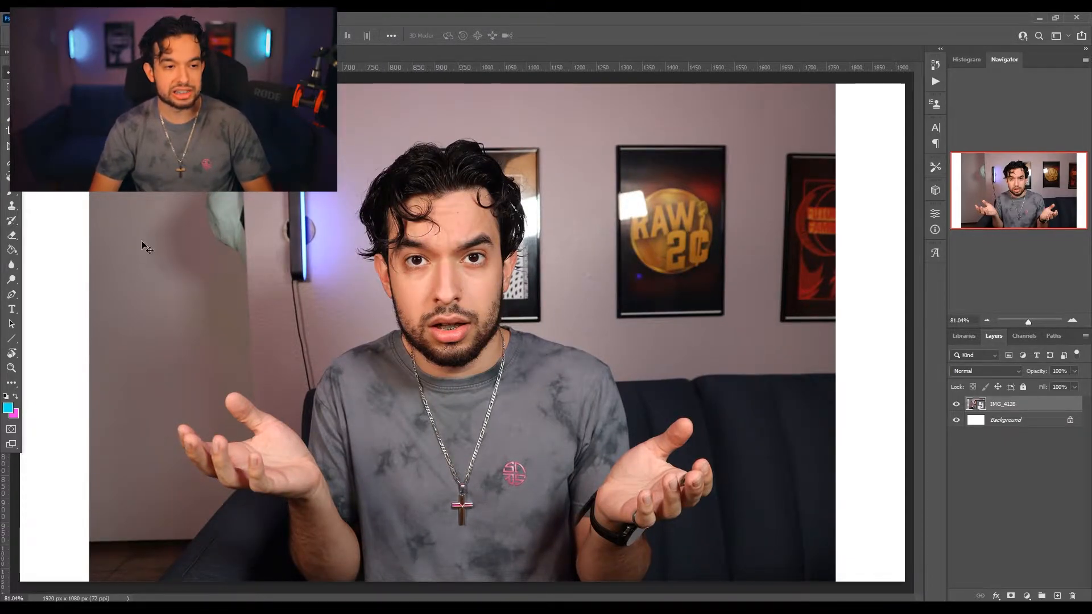
scroll(120, 263, "down", 1)
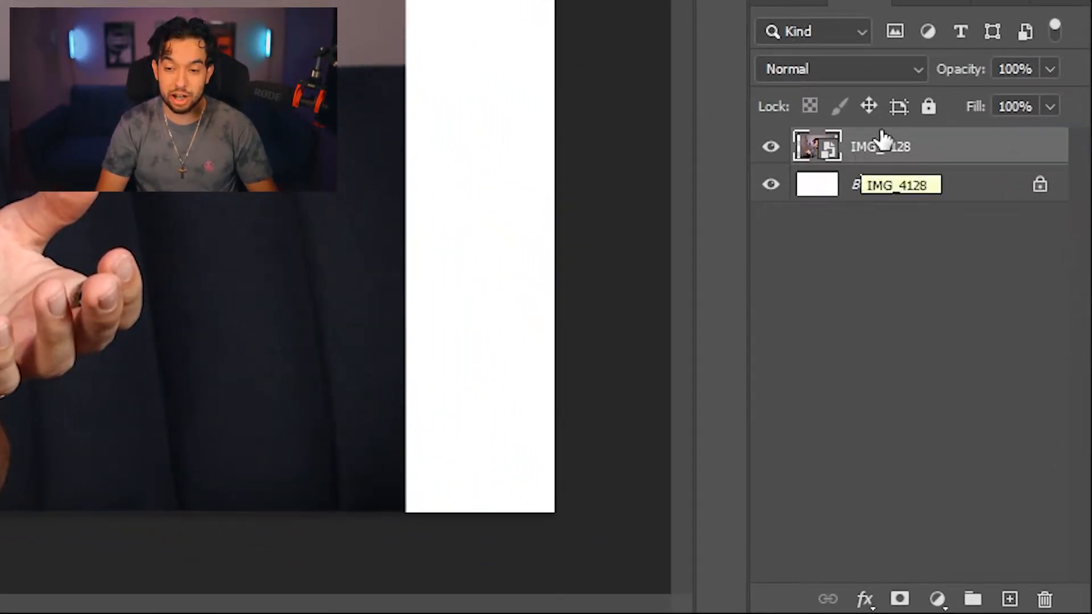
right_click(874, 155)
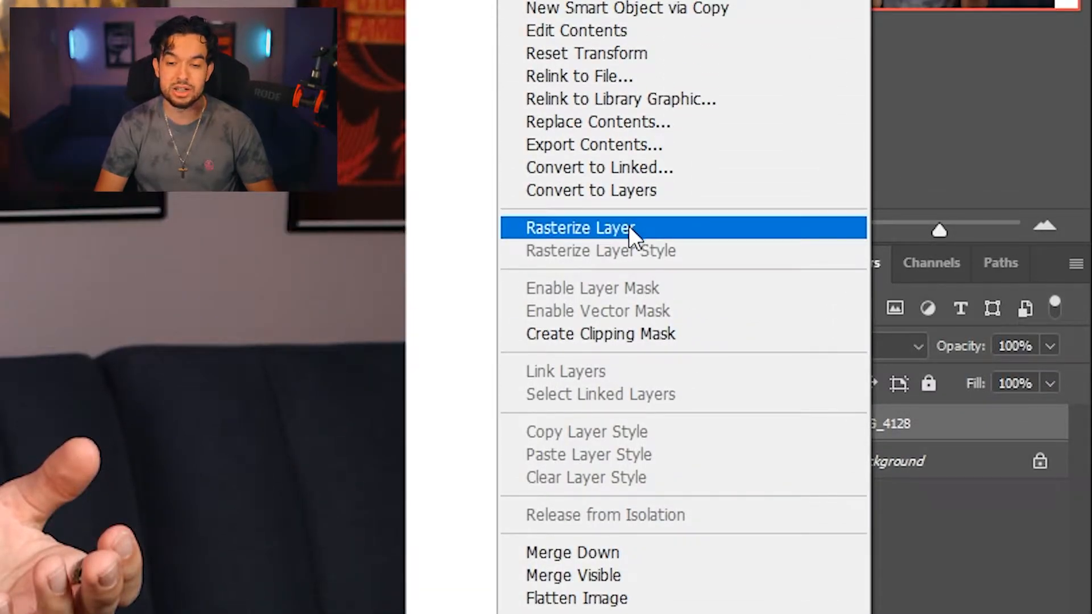
left_click(642, 228)
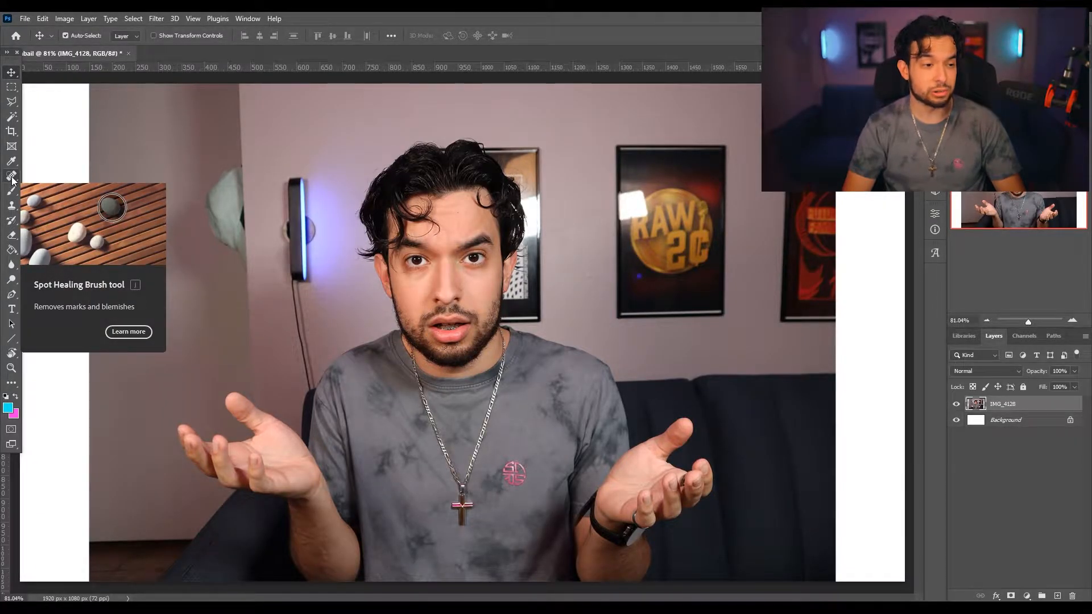
Try Select Subject with the Object Selection tool on the man in the photo, and clear the selection.
left_click(11, 118)
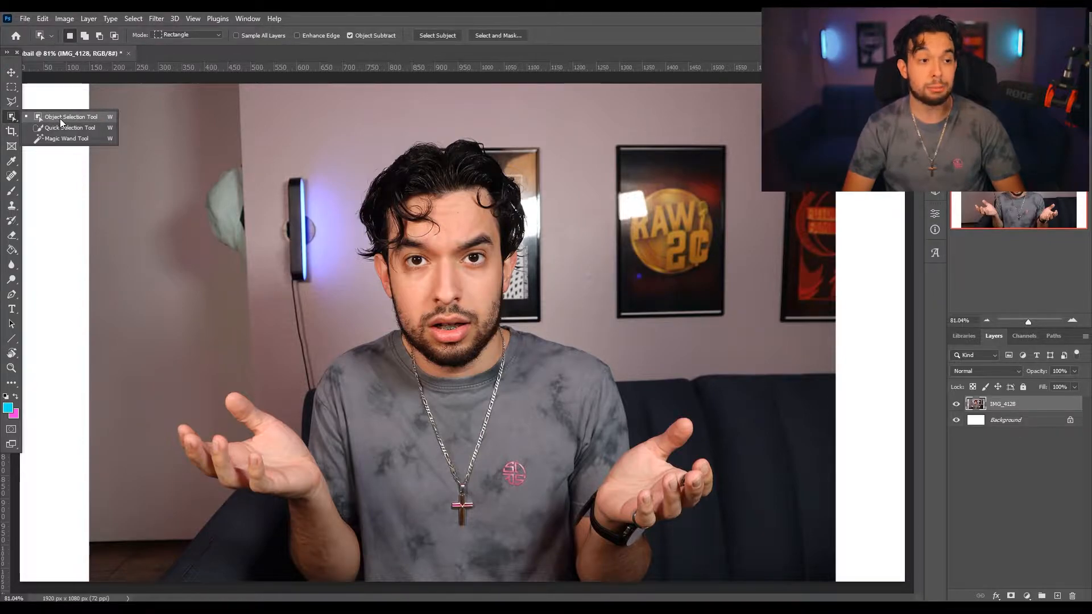
left_click(61, 121)
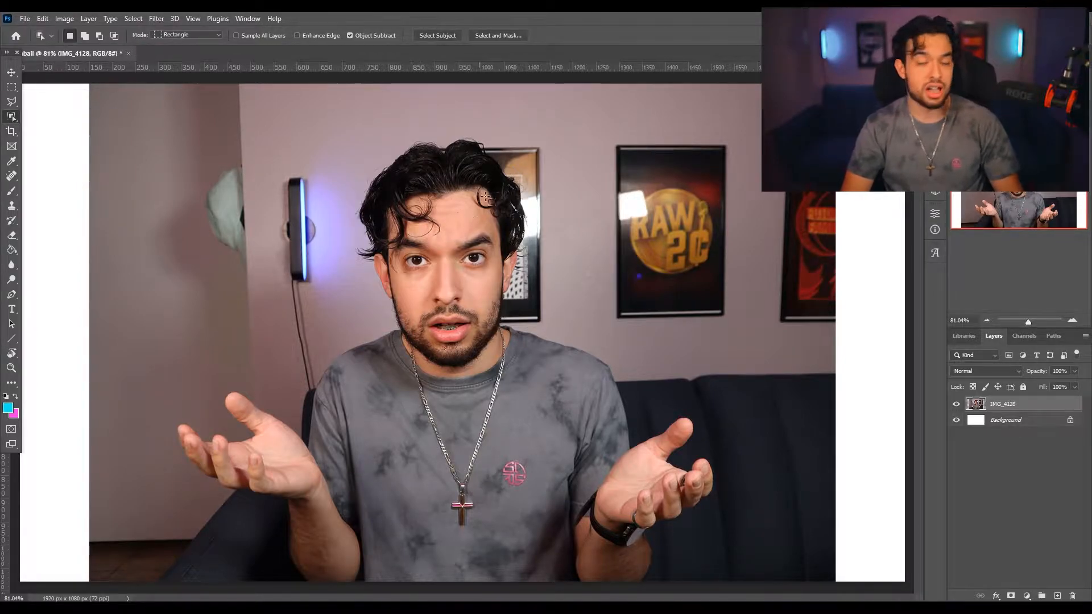
left_click(441, 34)
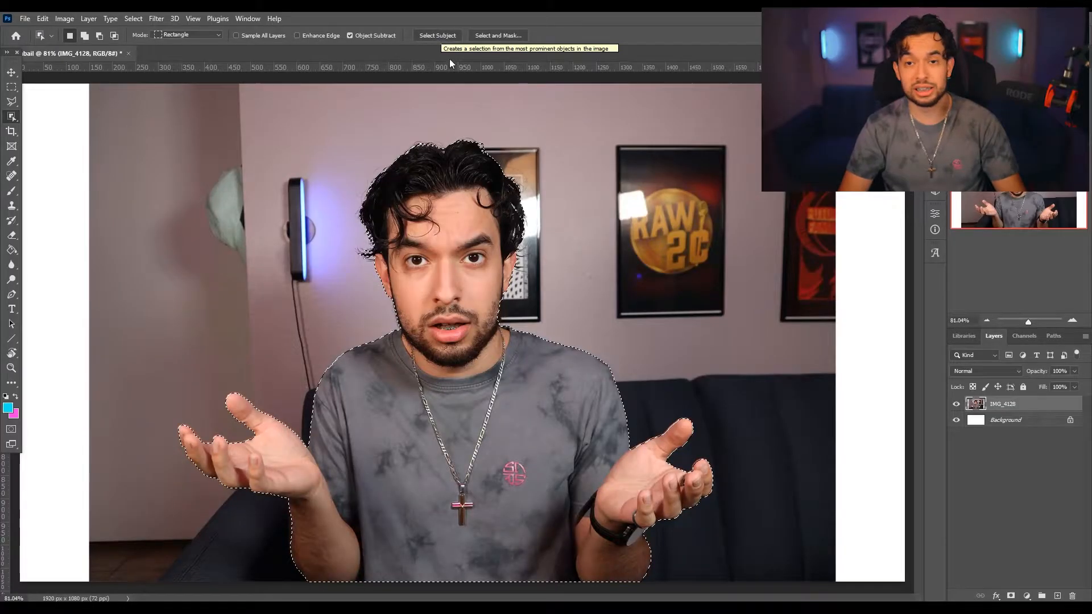
key("ctrl+d")
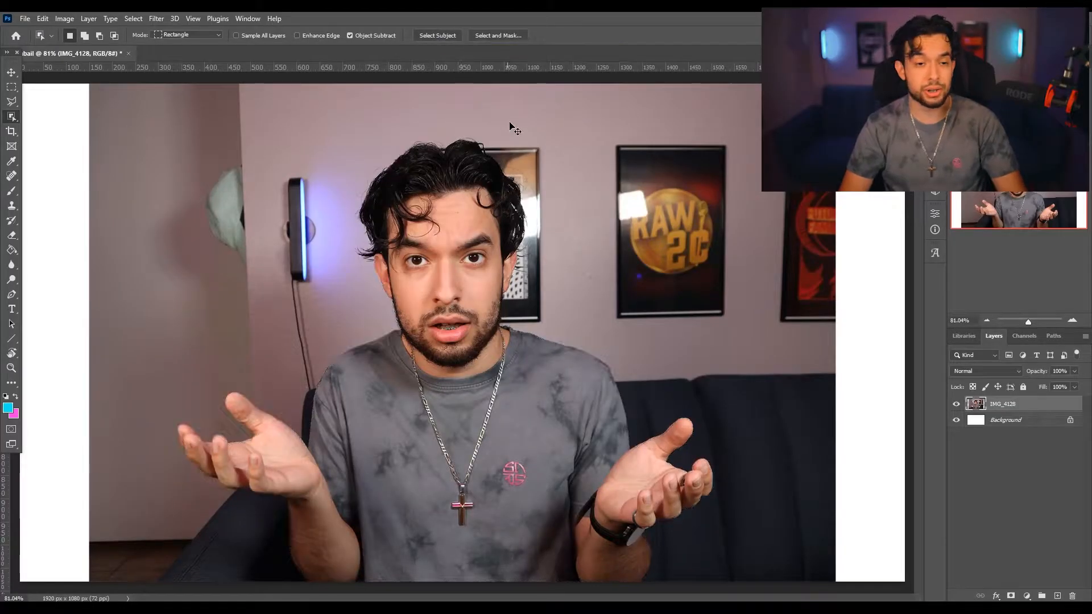
Try selecting the man's hands, arms, shirt and head by brushing over them with the Quick Selection tool, and clear the selection.
right_click(11, 117)
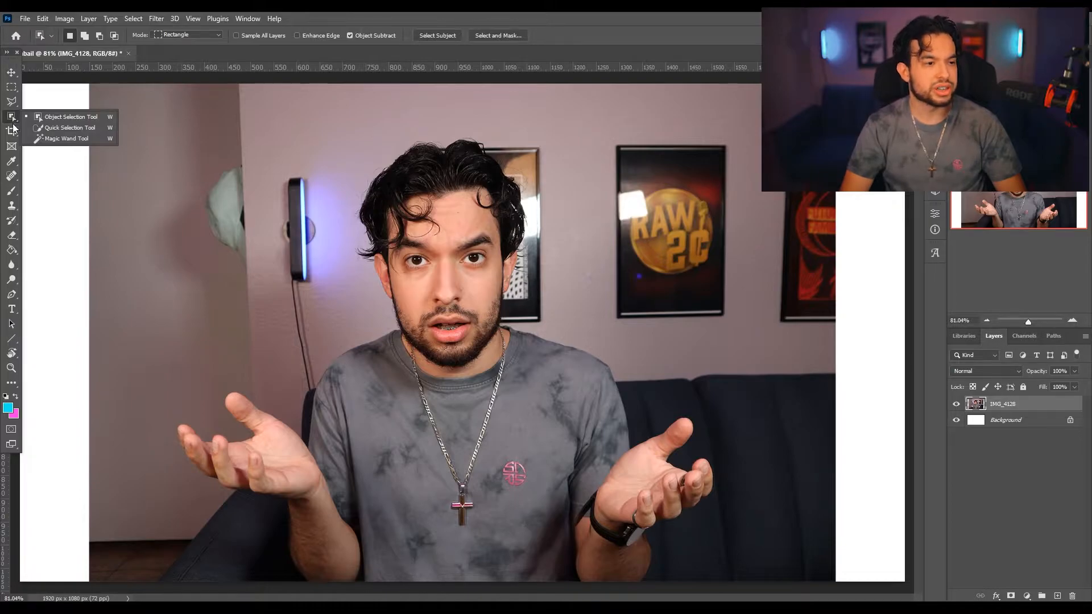
left_click(56, 129)
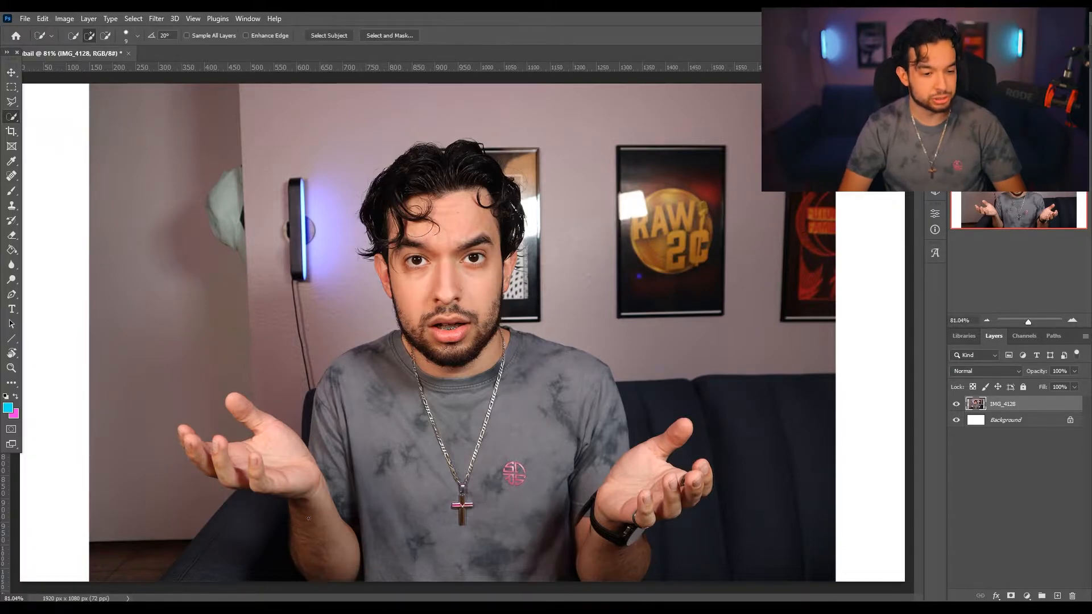
mouse_move(277, 456)
left_mouse_down()
mouse_move(221, 465)
mouse_move(196, 450)
left_mouse_up()
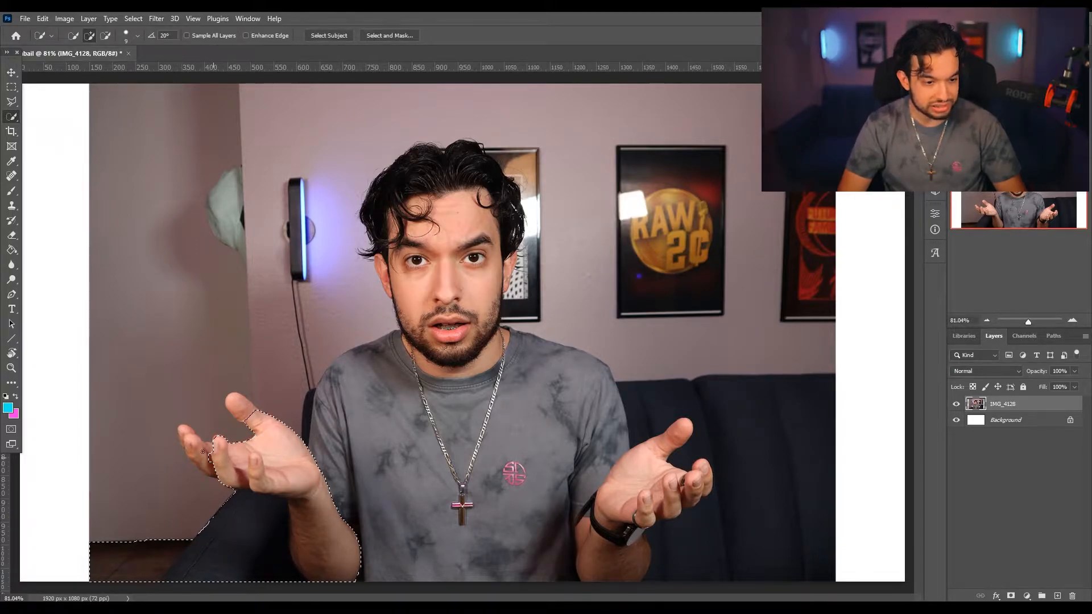
key("alt")
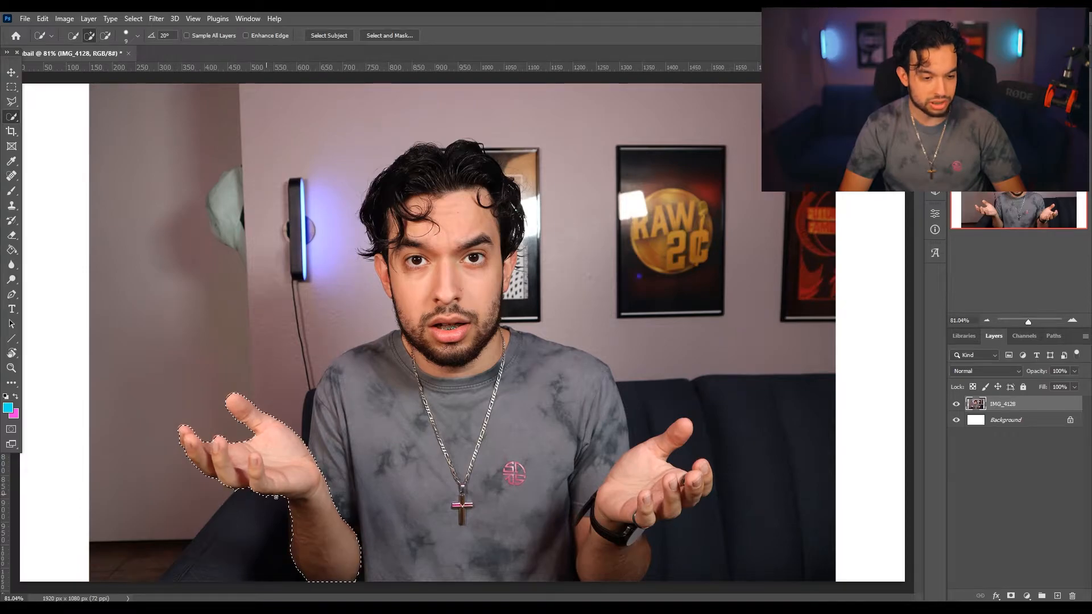
left_click_drag(247, 489, 697, 491)
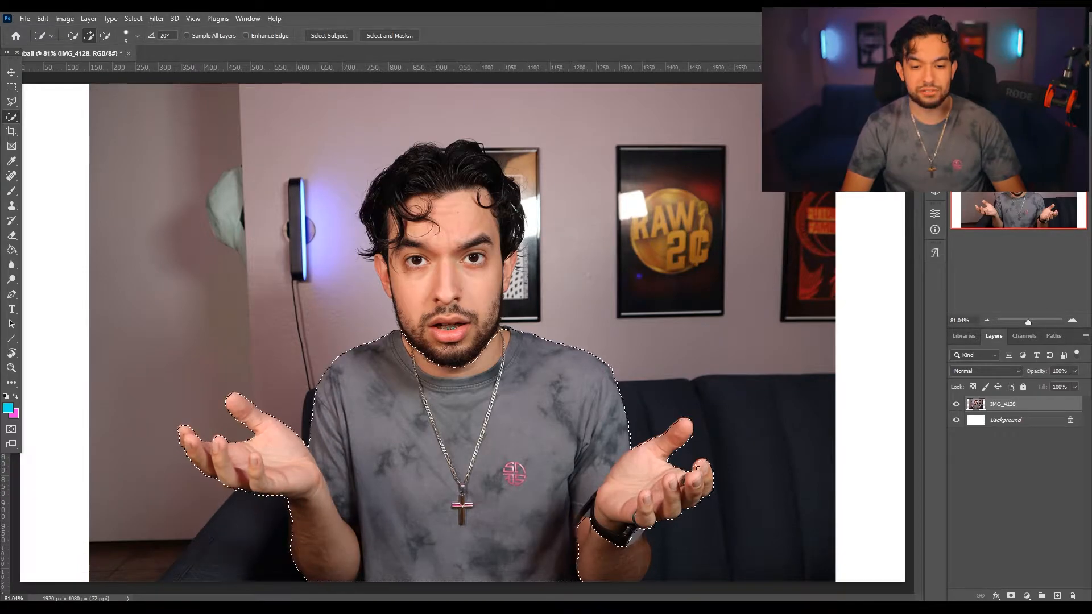
left_click_drag(592, 545, 605, 569)
mouse_move(449, 326)
left_mouse_down()
mouse_move(414, 232)
mouse_move(381, 268)
mouse_move(408, 192)
left_mouse_up()
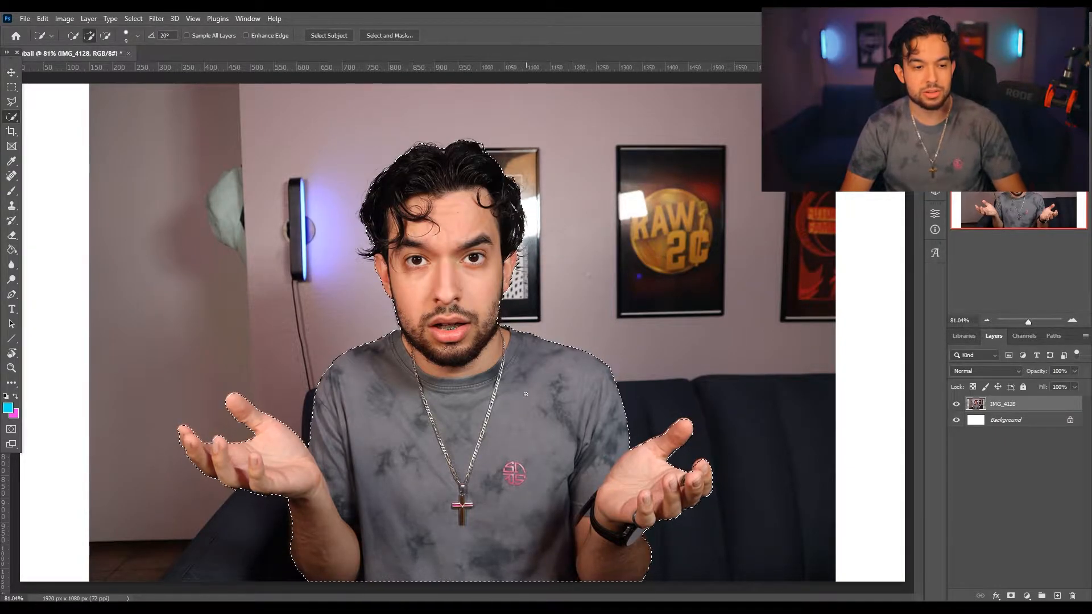
left_click(319, 37)
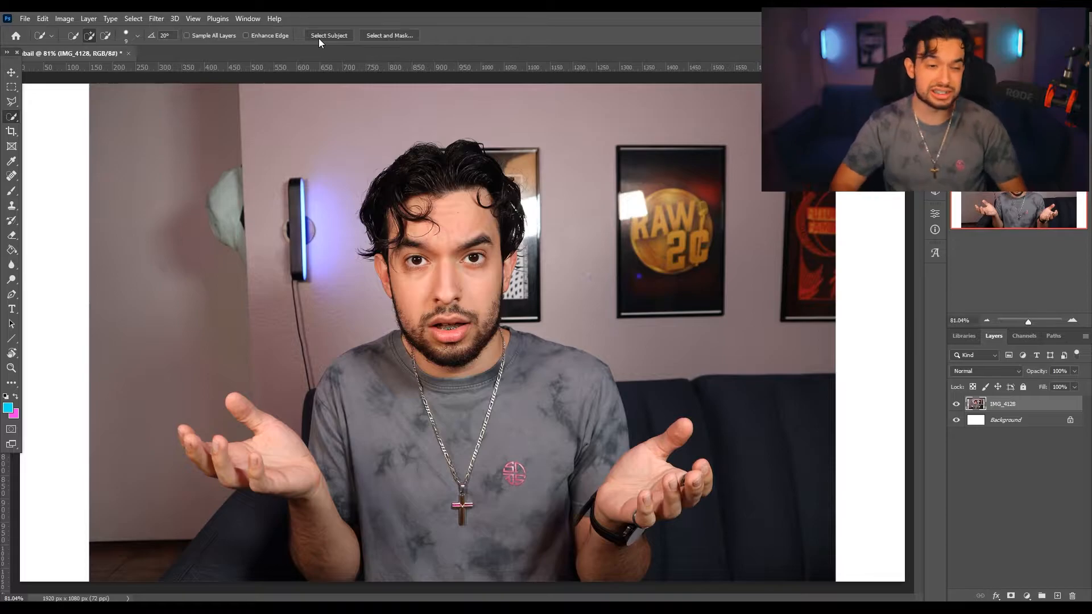
Select the man with Select Subject and inspect the selection edge around his hair, ears and jaw.
left_click(319, 33)
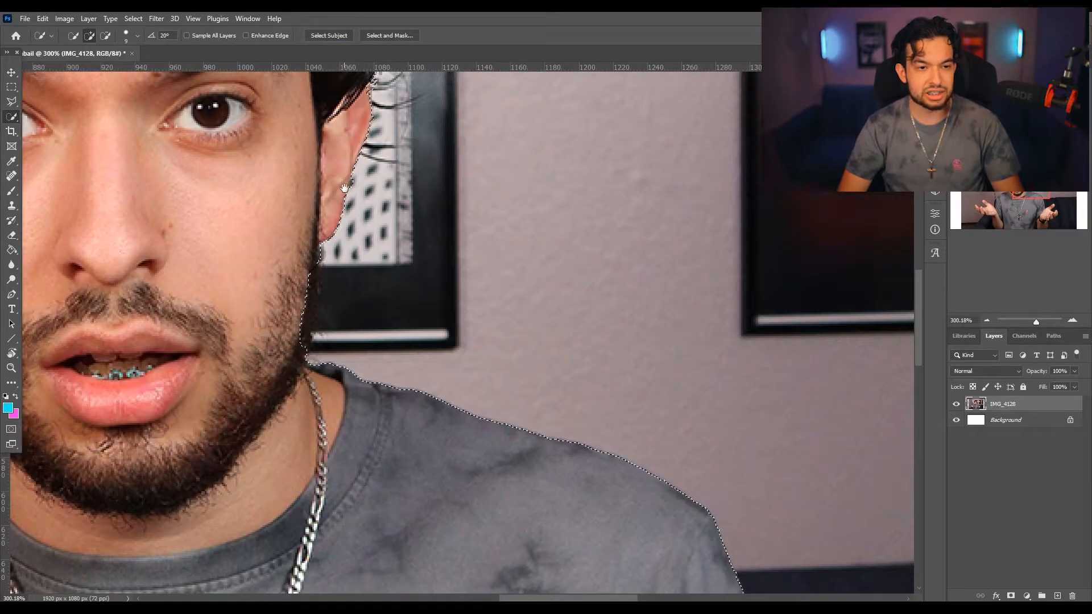
left_click_drag(344, 188, 521, 449)
left_click_drag(481, 310, 586, 488)
left_click_drag(565, 453, 561, 252)
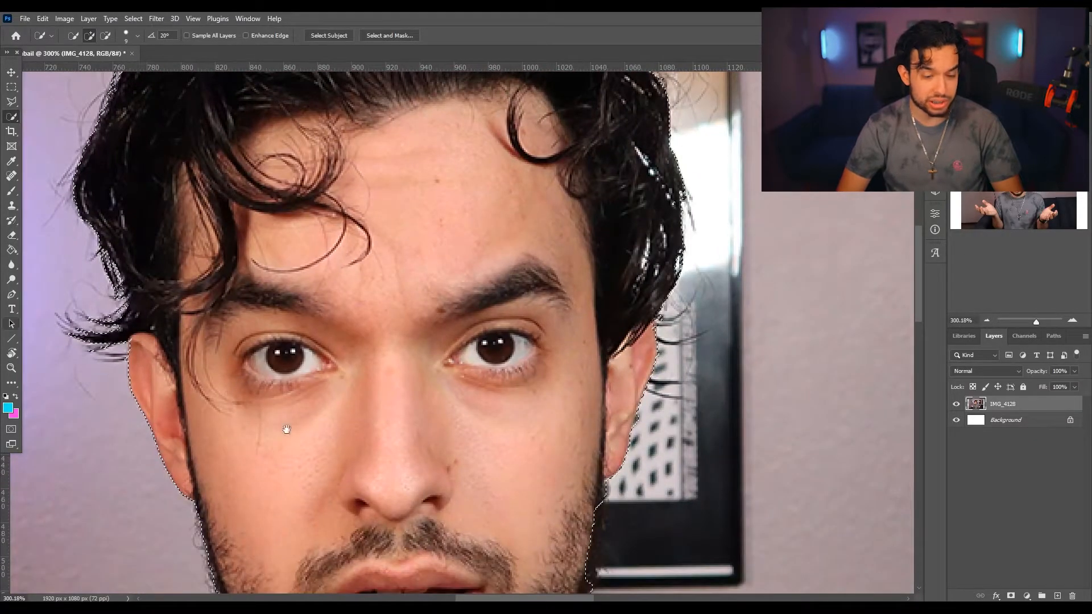
left_click_drag(559, 497, 566, 497)
left_click_drag(566, 496, 517, 328)
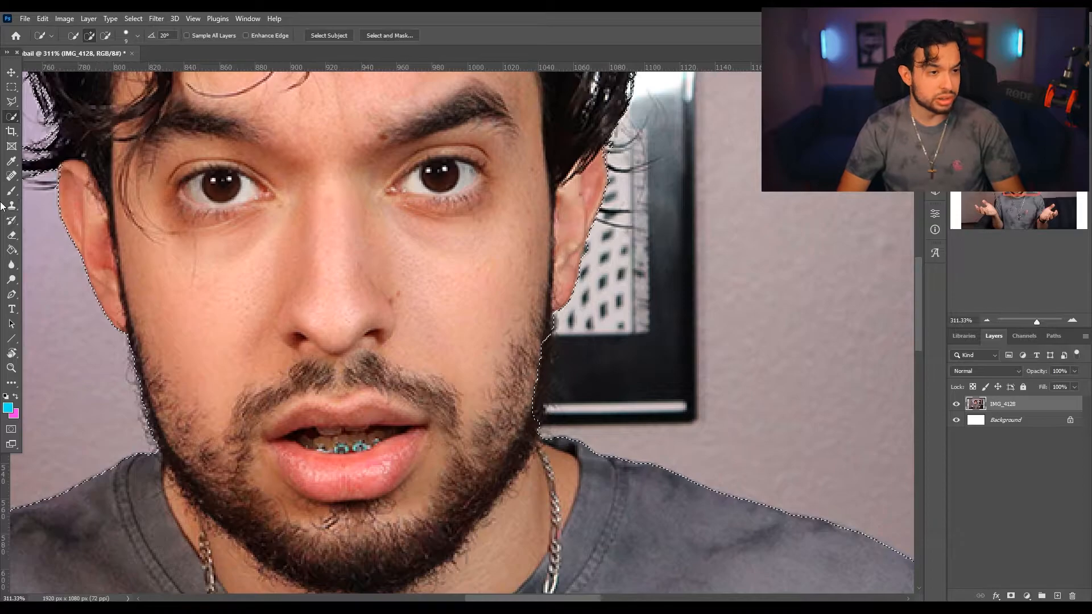
Add the missed strip of beard below the ear beside the picture frame to the selection with the Lasso tool.
left_click(11, 102)
right_click(12, 103)
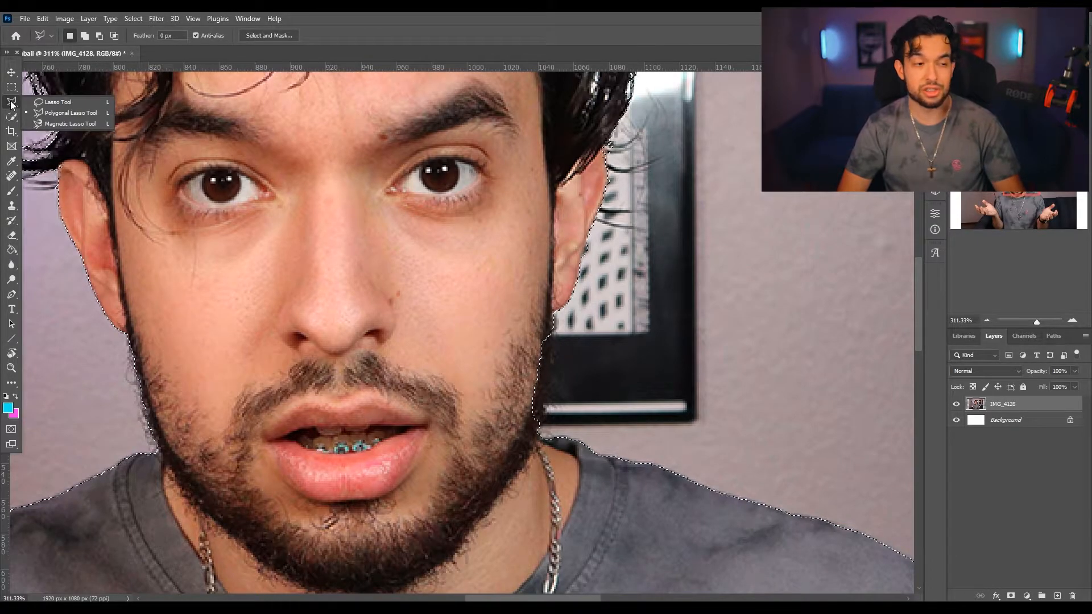
left_click(51, 103)
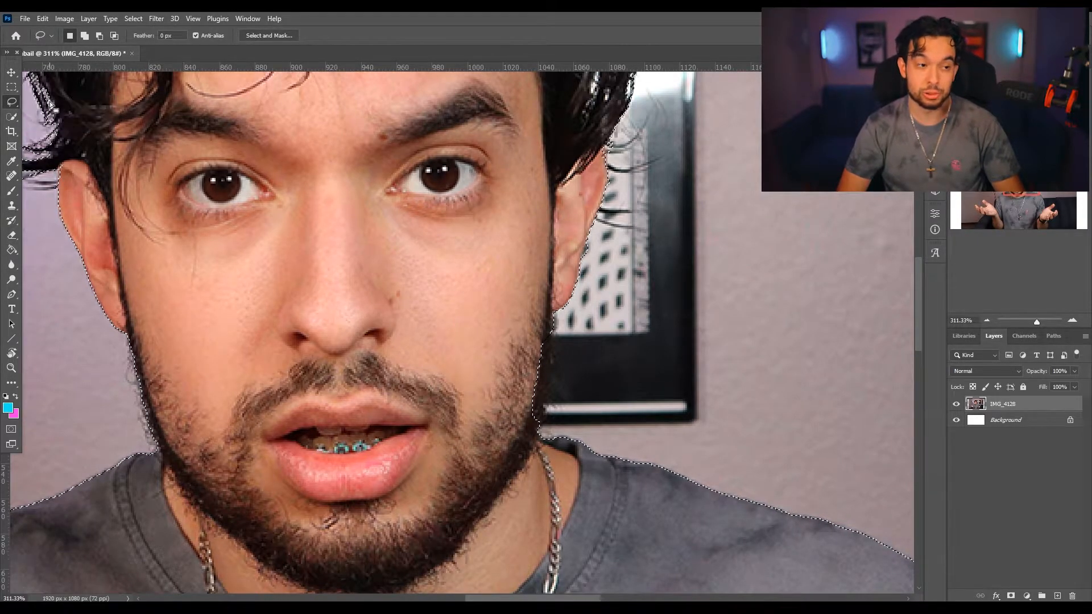
key("shift")
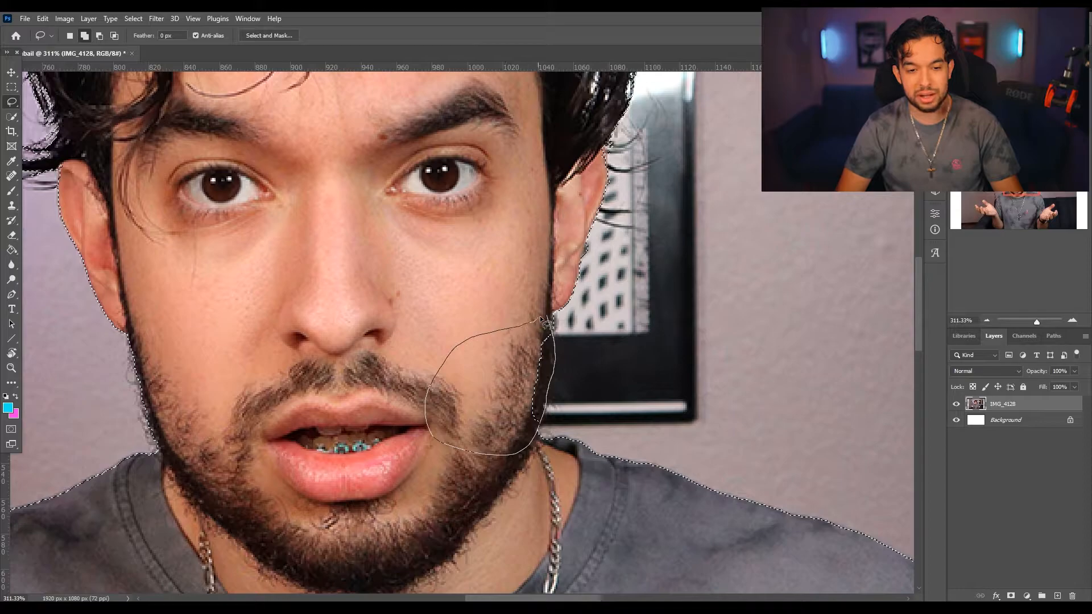
left_click_drag(551, 322, 550, 324)
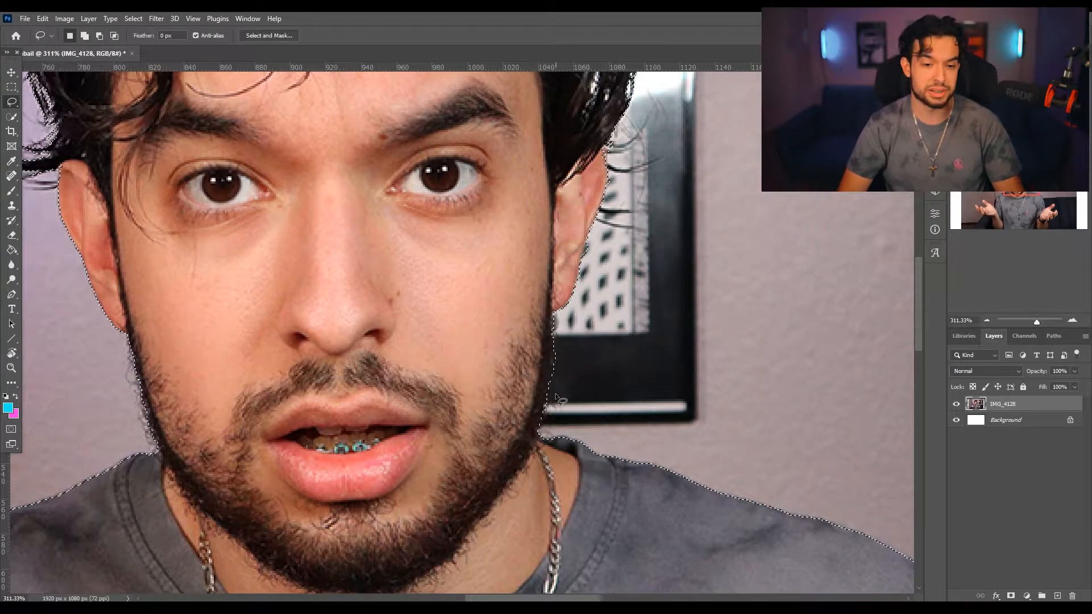
Copy the selected man from IMG_4128 onto a new layer and hide the IMG_4128 photo layer.
key("ctrl+0")
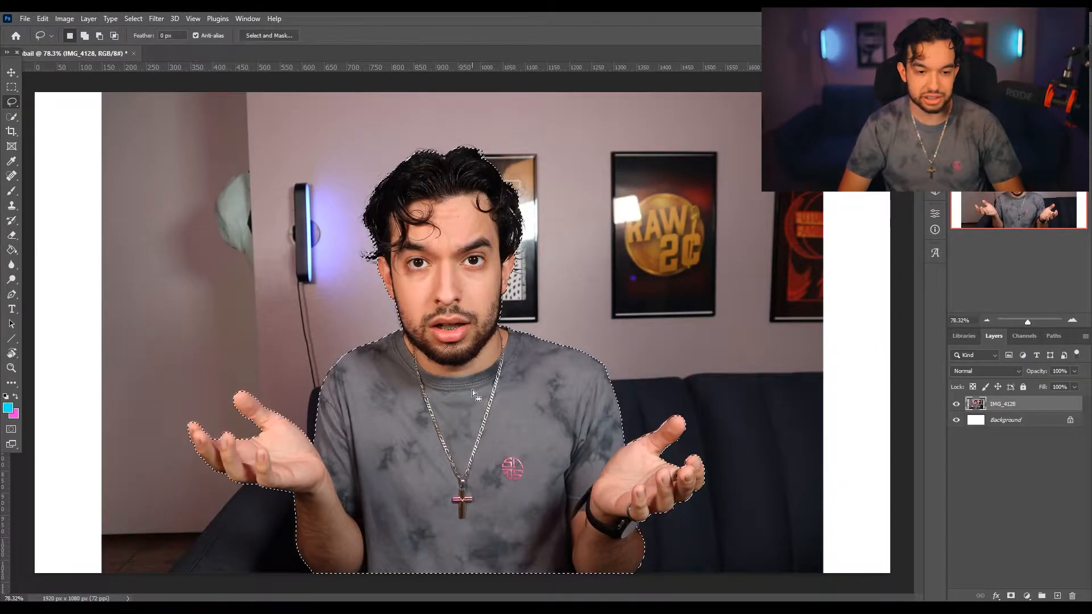
right_click(435, 353)
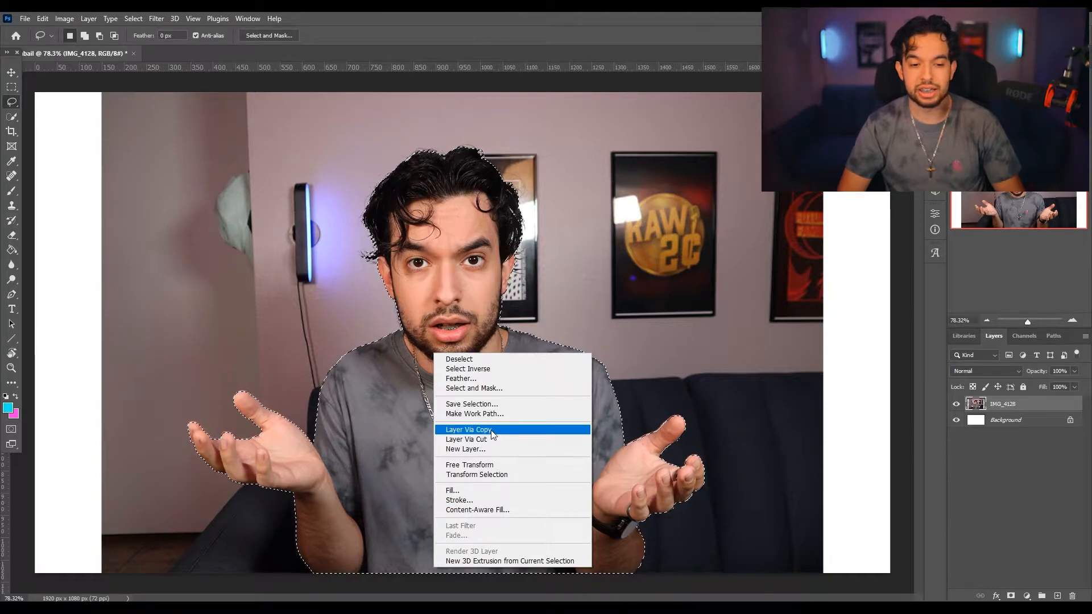
left_click(469, 430)
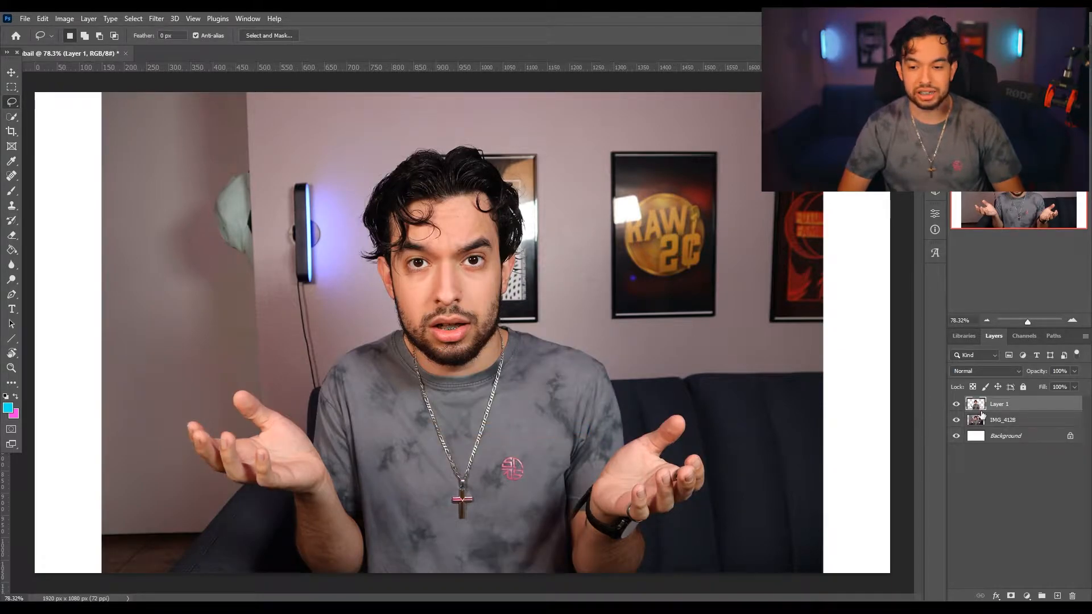
left_click(955, 421)
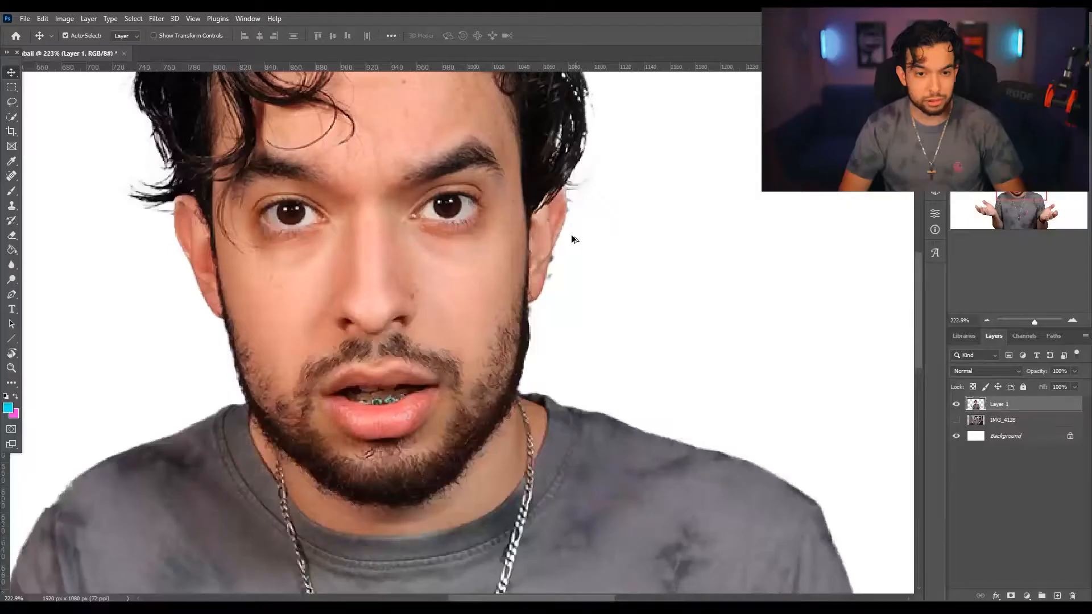
Inspect the man's cutout against the white background, and switch to the Photos app to view the reference thumbnails.
scroll(560, 284, "down", 1)
scroll(560, 285, "down", 8)
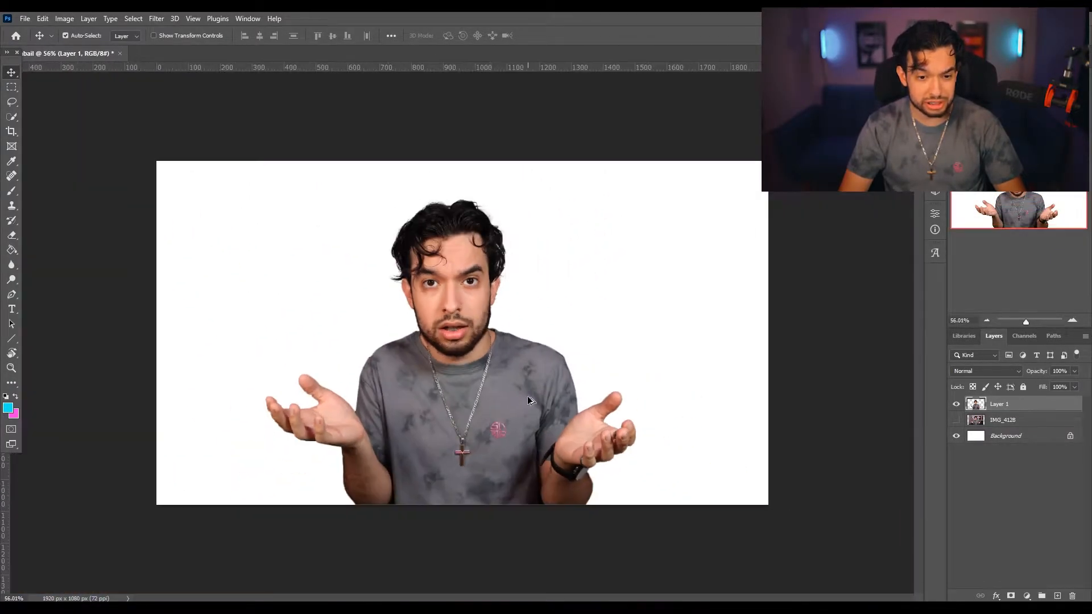
scroll(518, 401, "up", 3)
scroll(183, 483, "up", 2)
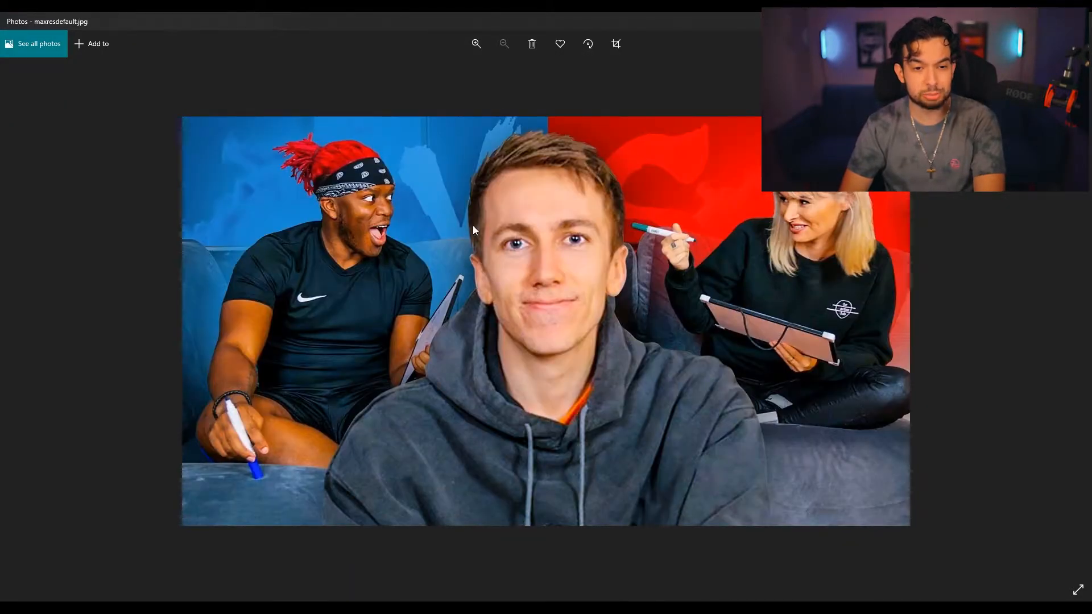
key("Left")
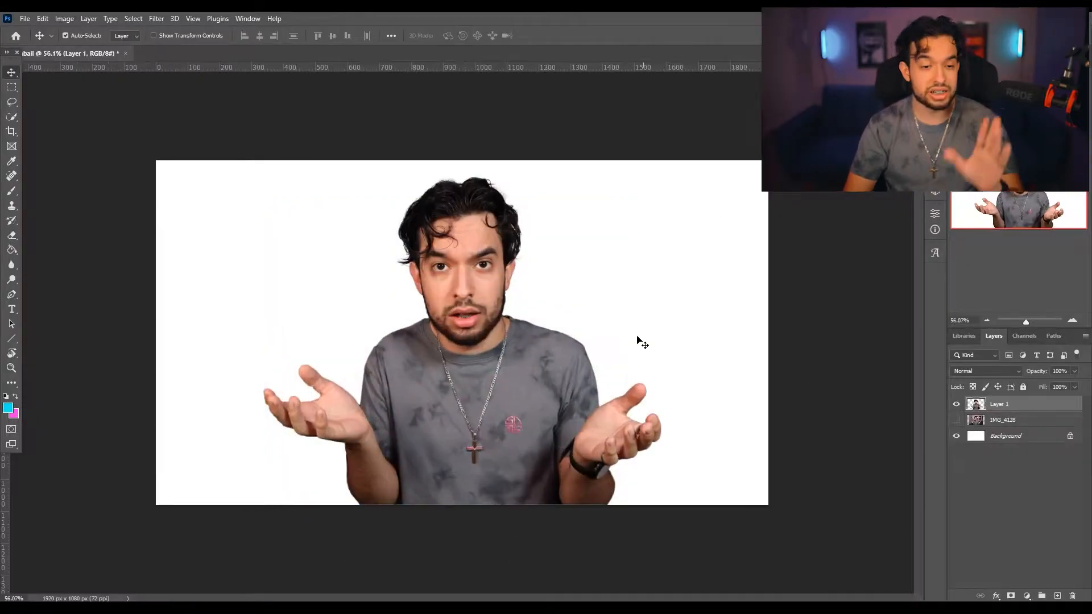
Lock all properties of Layer 1, check that the man stays fixed, and add an empty layer beneath it.
left_click(1022, 388)
left_click_drag(501, 353, 420, 335)
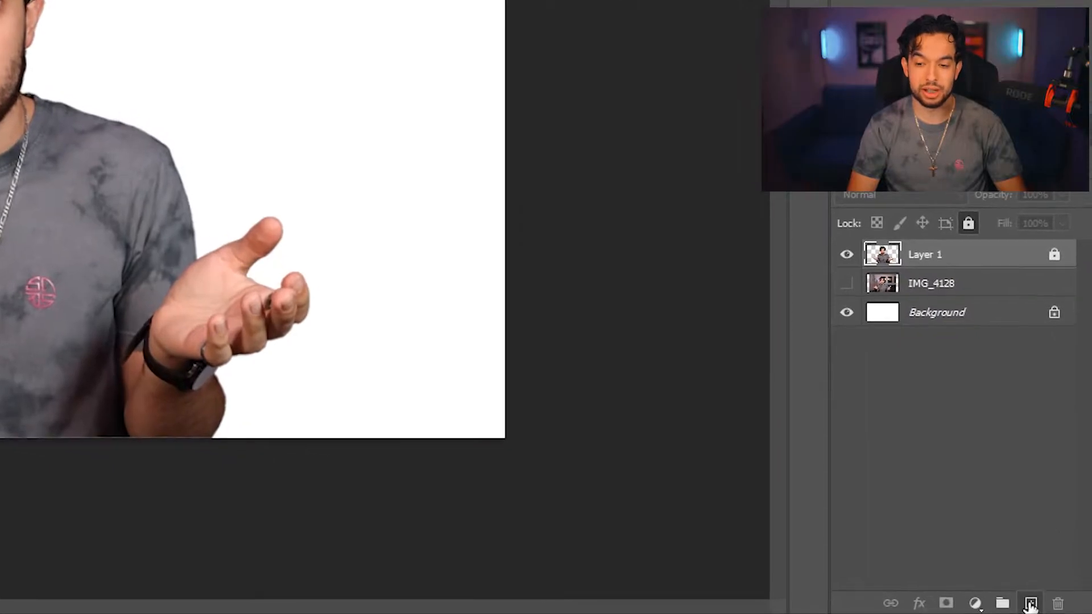
left_click(1030, 605)
left_click_drag(915, 254, 926, 329)
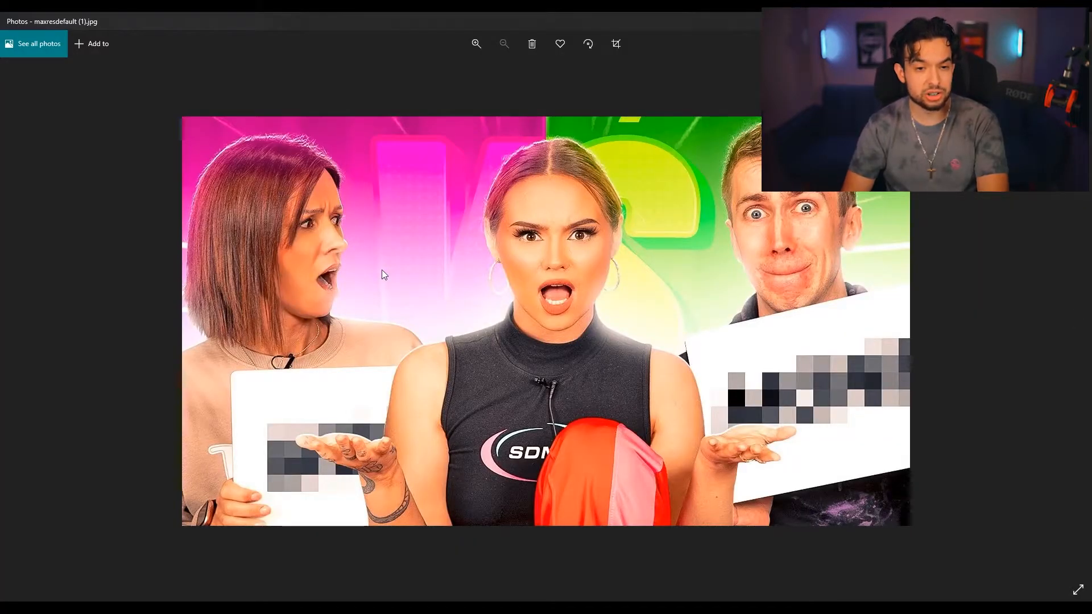
Compare the reference thumbnails in the Photos app, and examine the two-colour background behind the people in maxresdefault.jpg up close.
key("Right")
key("Right")
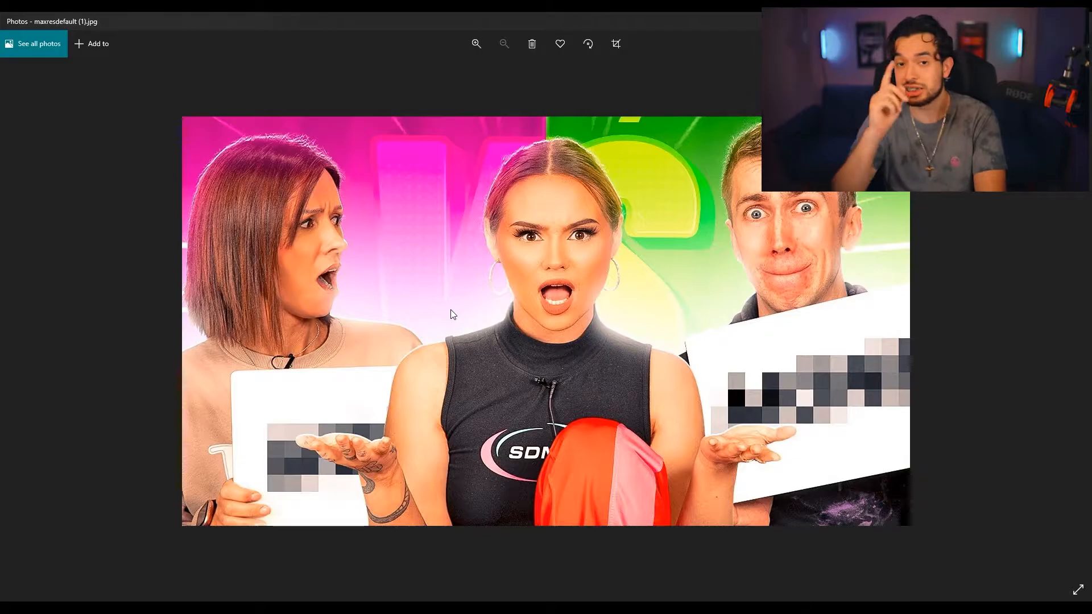
key("Left")
double_click(305, 163)
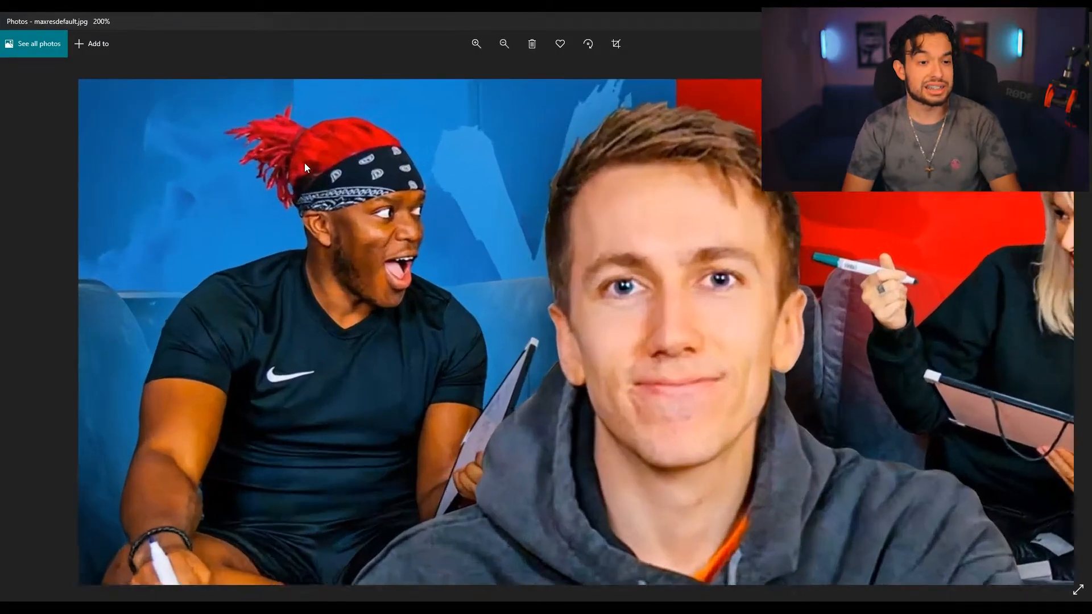
mouse_move(633, 220)
left_mouse_down()
mouse_move(426, 227)
mouse_move(582, 204)
mouse_move(461, 211)
left_mouse_up()
double_click(673, 217)
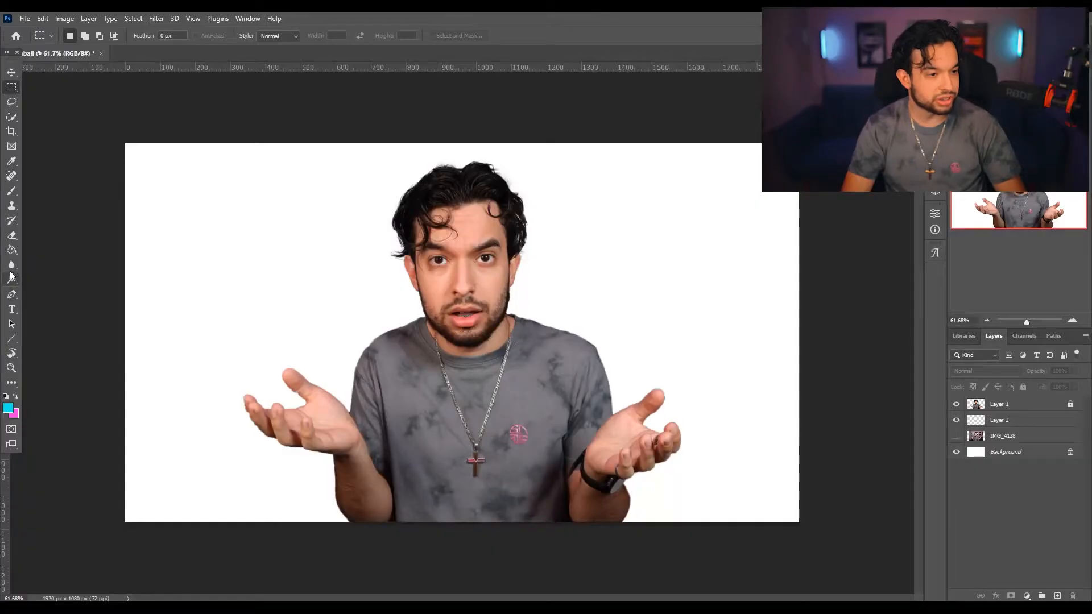
Choose the Rectangle tool in Photoshop and set its fill to pure blue, hex 0018ff.
left_click(9, 252)
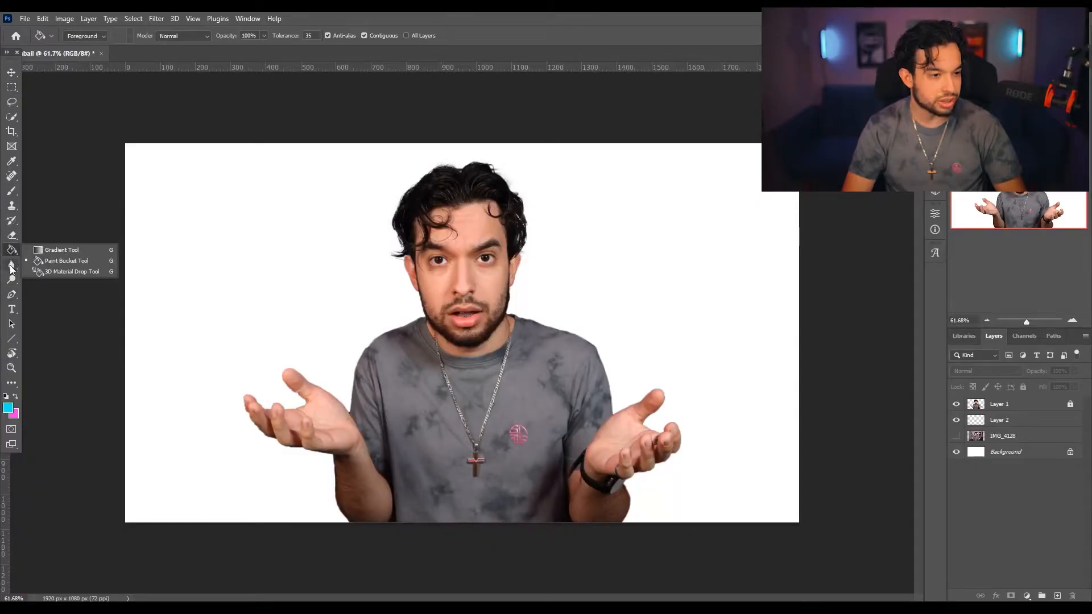
left_click(12, 338)
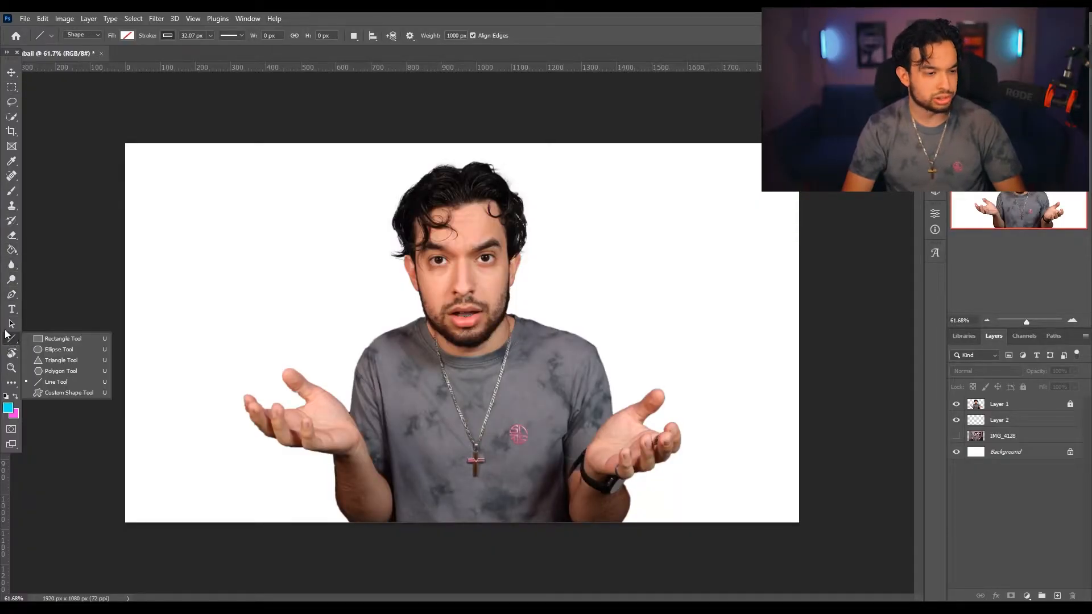
left_click(56, 338)
left_click(126, 35)
left_click(120, 36)
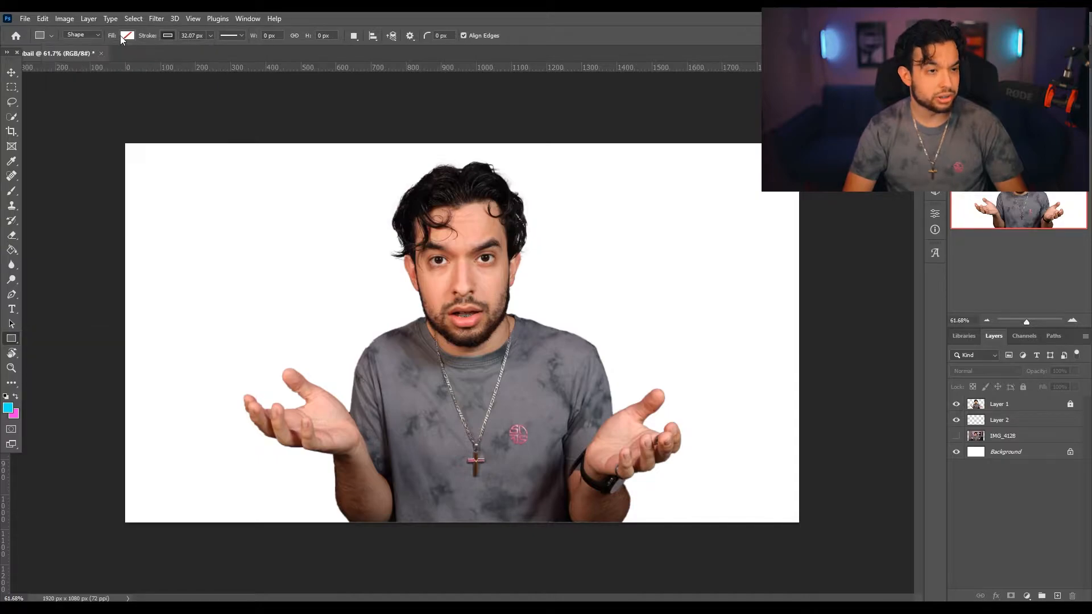
left_click(127, 36)
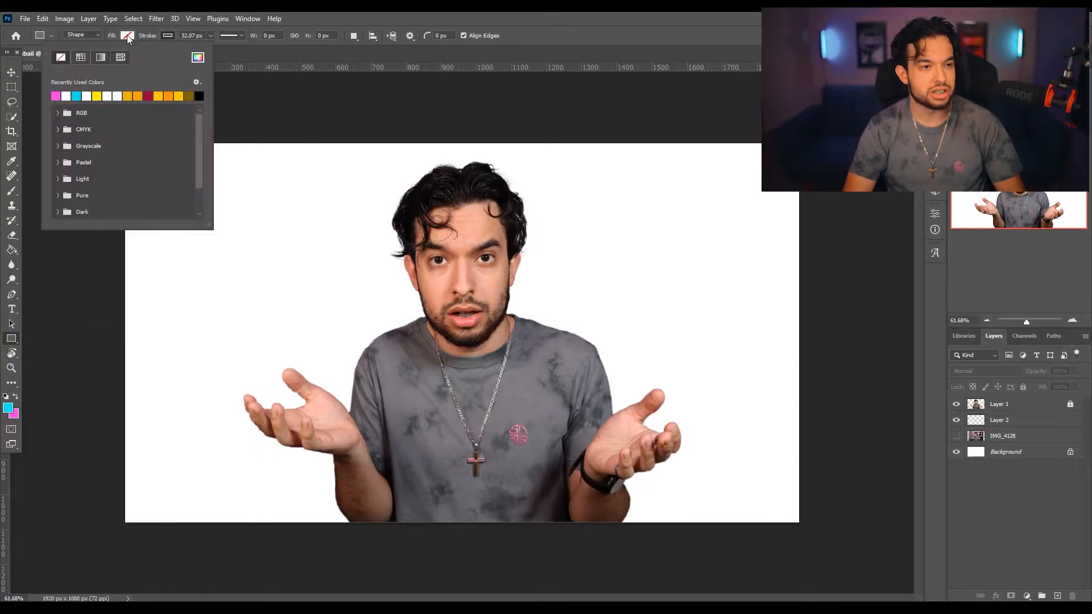
left_click(197, 58)
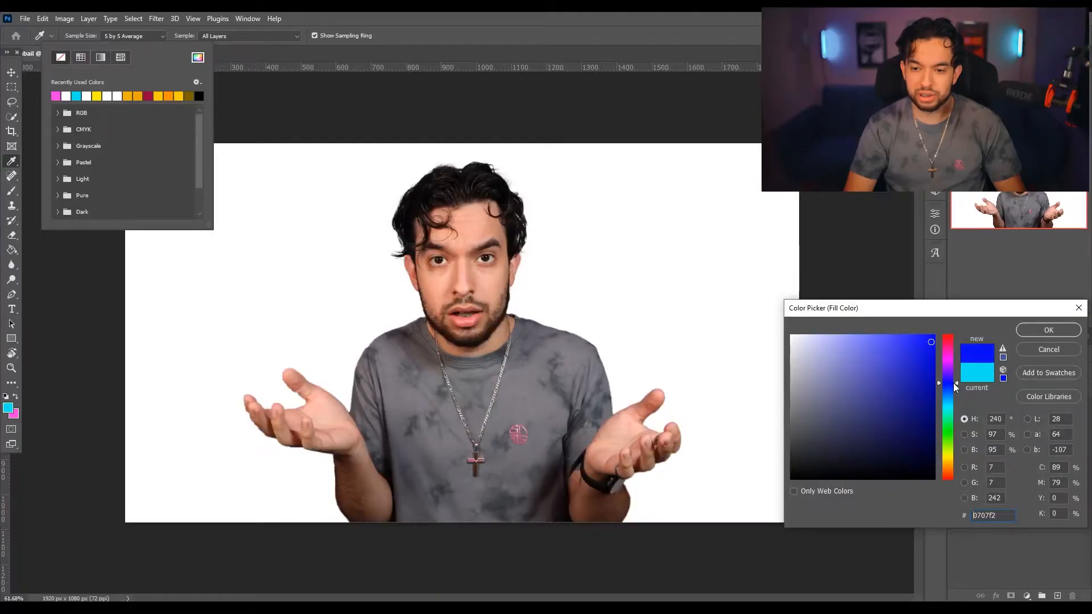
left_click_drag(953, 383, 943, 335)
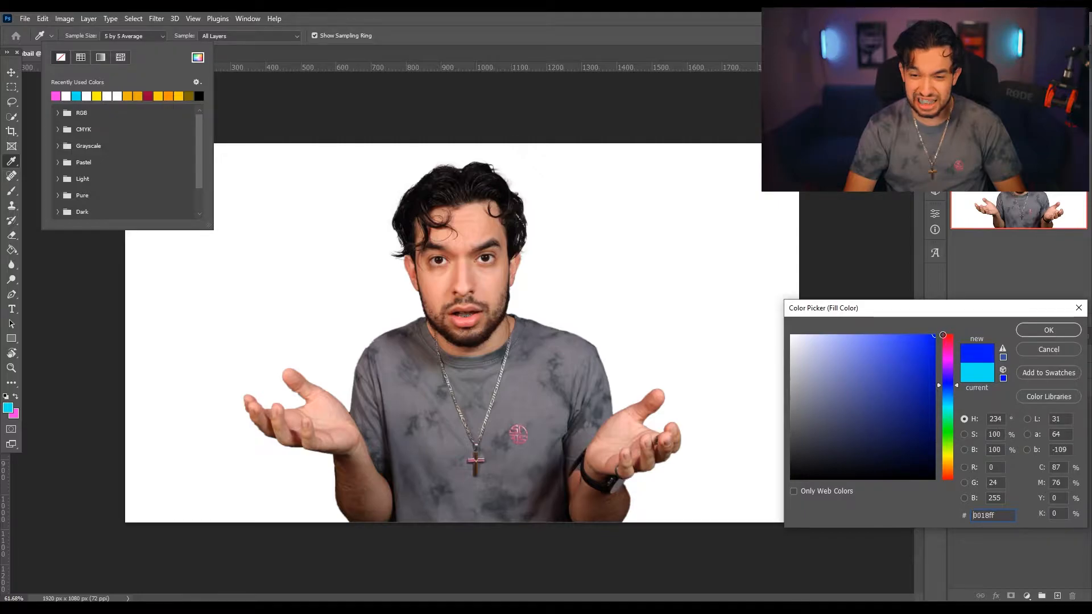
left_click(1031, 334)
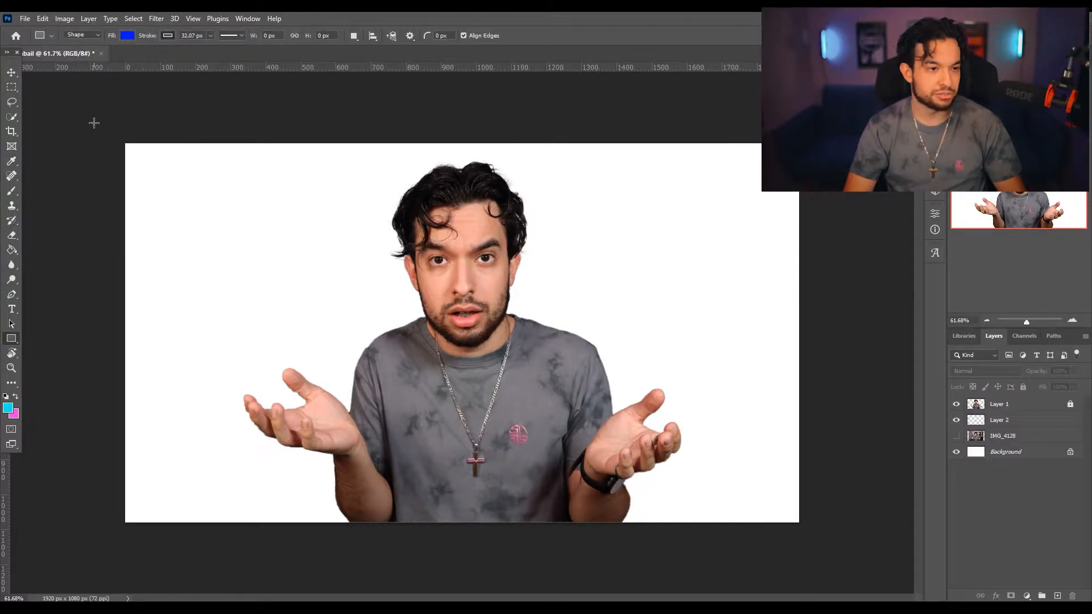
Draw a blue rectangle about 982 × 1149 px covering the left half of the canvas.
left_click_drag(124, 144, 464, 541)
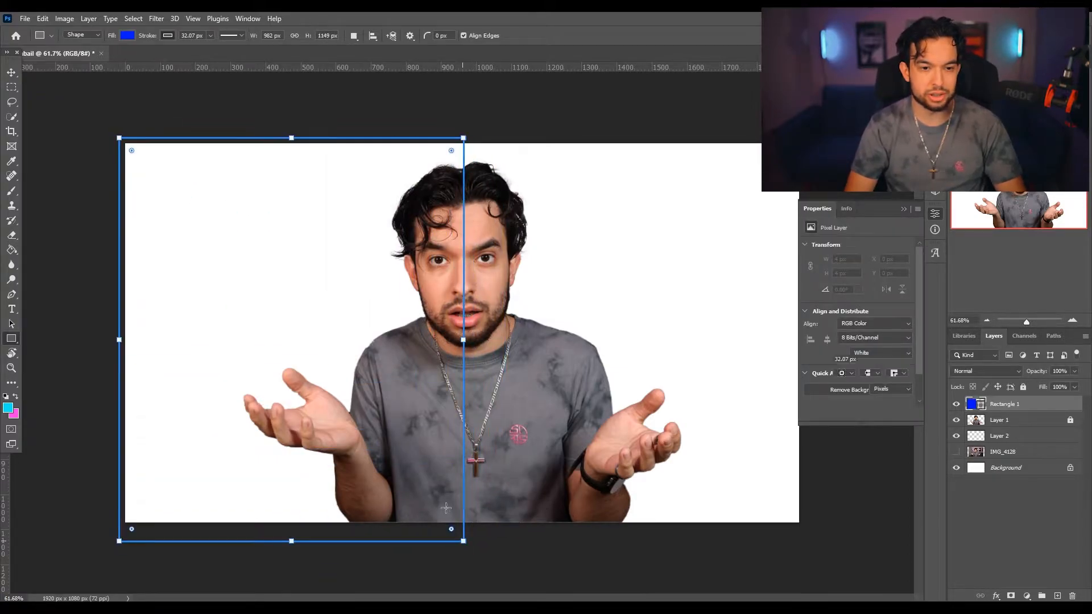
key("v")
left_click(904, 210)
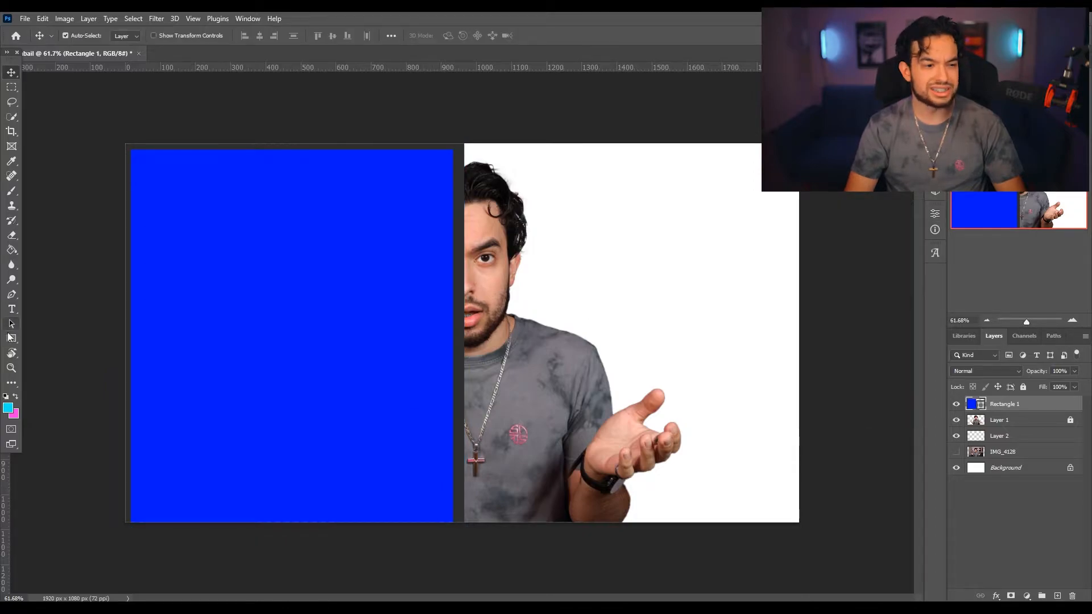
Remove the stroke from the blue rectangle and place its layer below the man's cutout on Layer 1.
key("u")
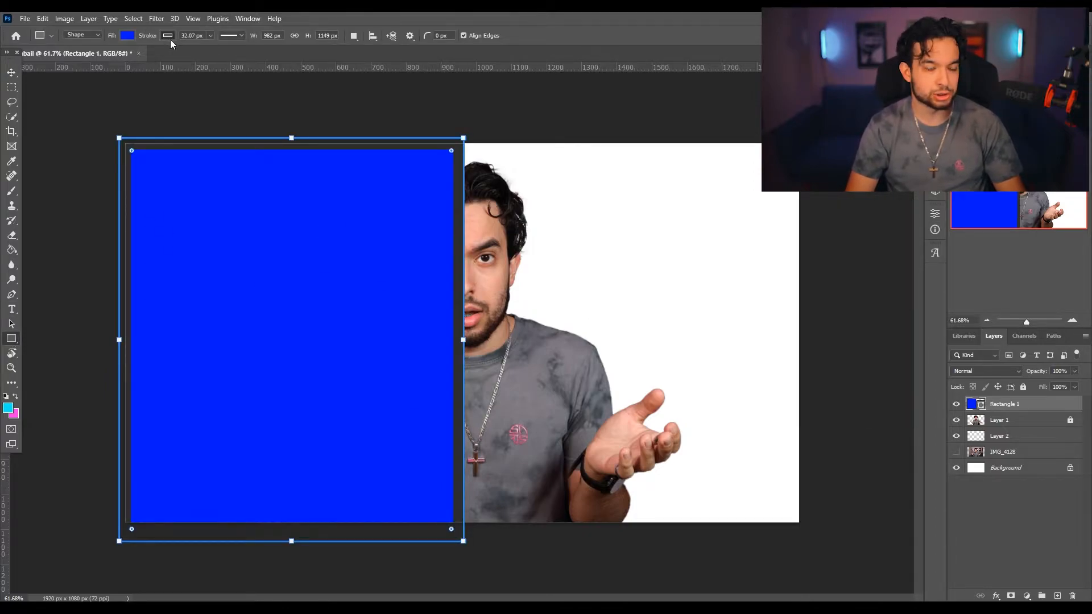
left_click(170, 36)
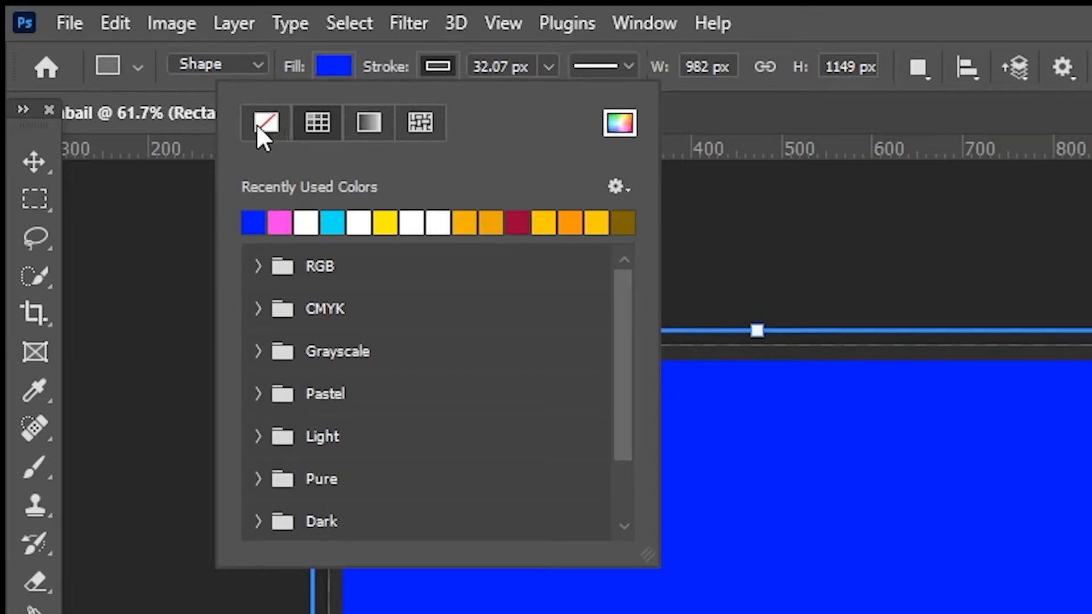
left_click(265, 122)
key("v")
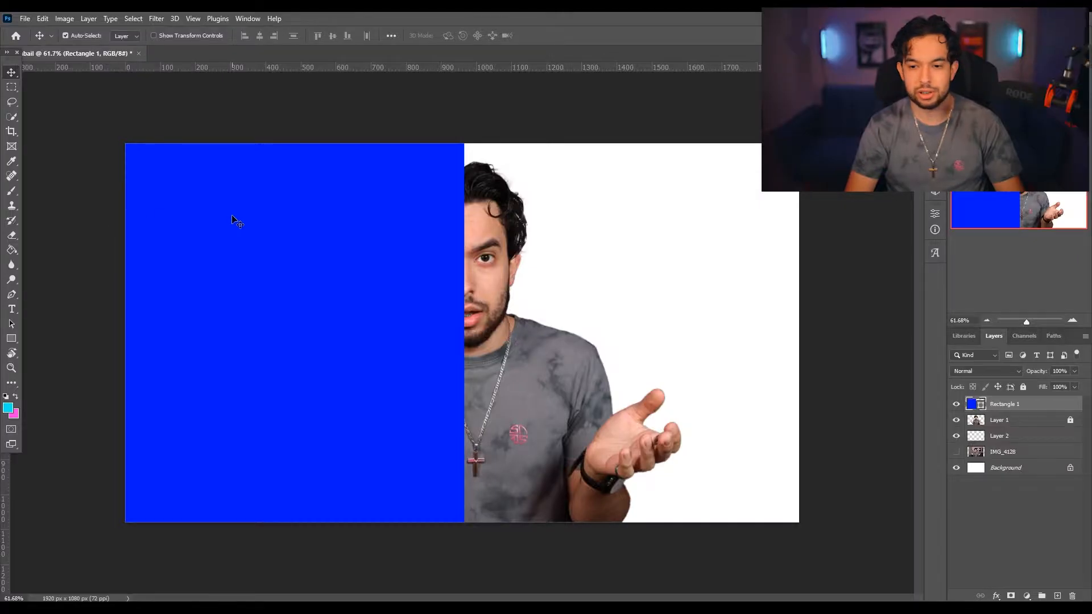
left_click_drag(1000, 404, 998, 427)
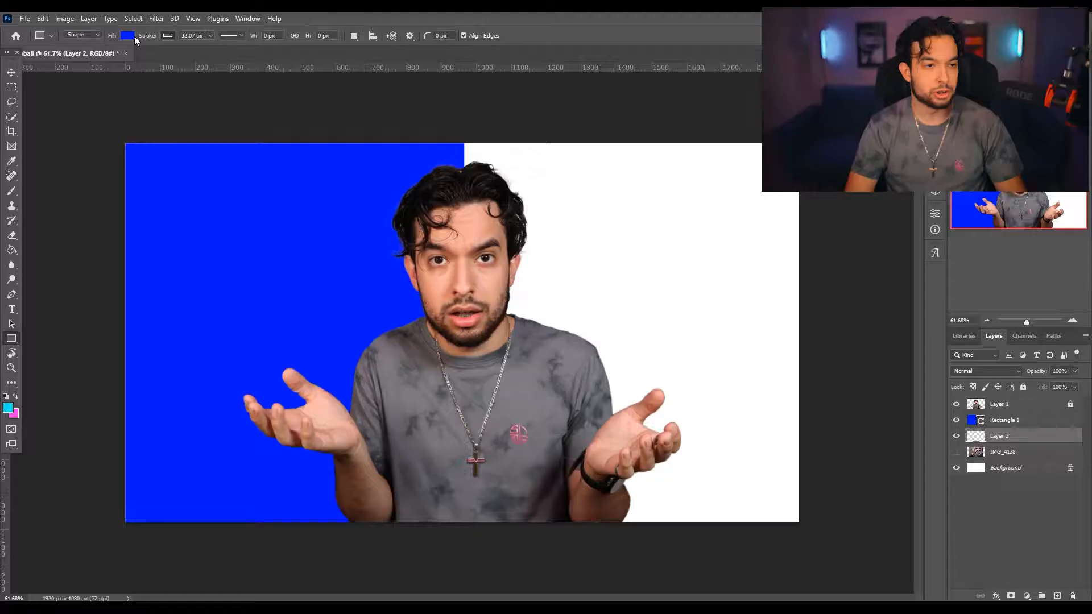
Draw a red (ff0000) rectangle about 1093 × 1253 px over the canvas's right half on Layer 2, and remove its stroke.
left_click(128, 35)
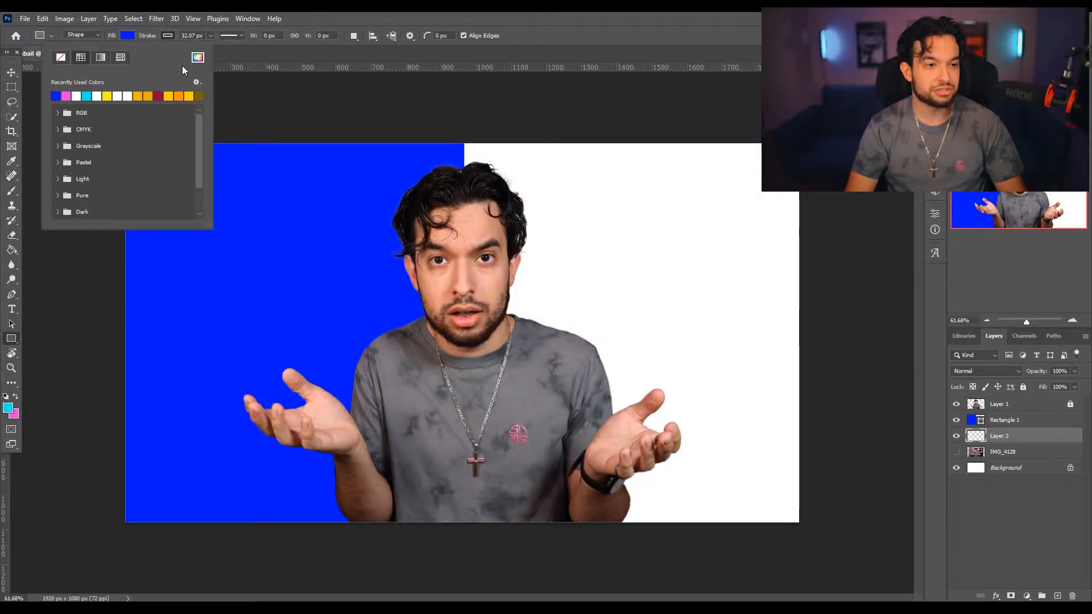
left_click(197, 57)
left_click_drag(947, 366, 953, 316)
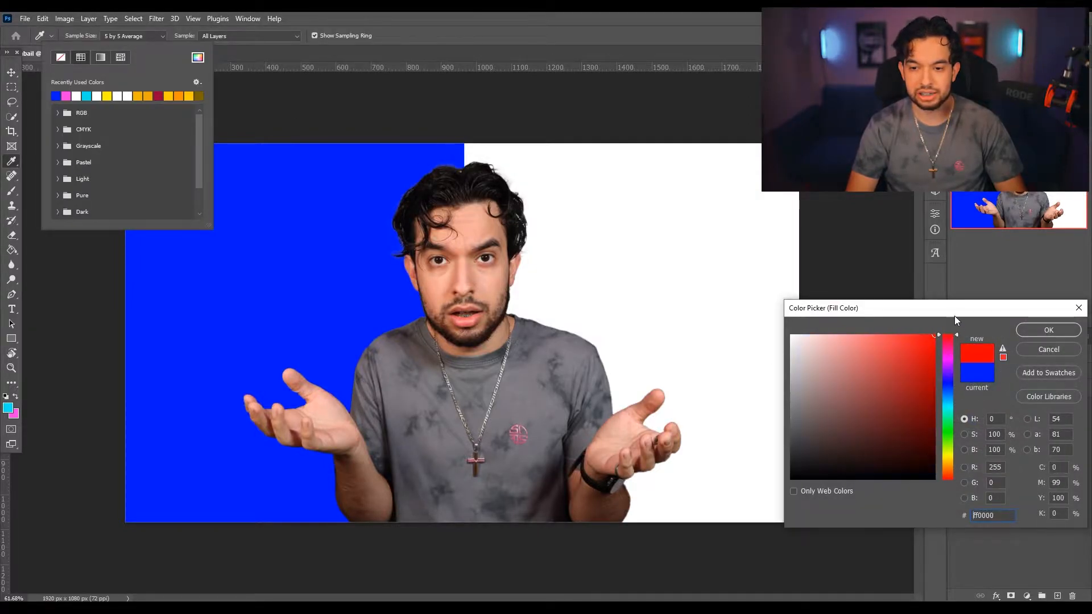
left_click(1046, 330)
left_click_drag(844, 121, 460, 561)
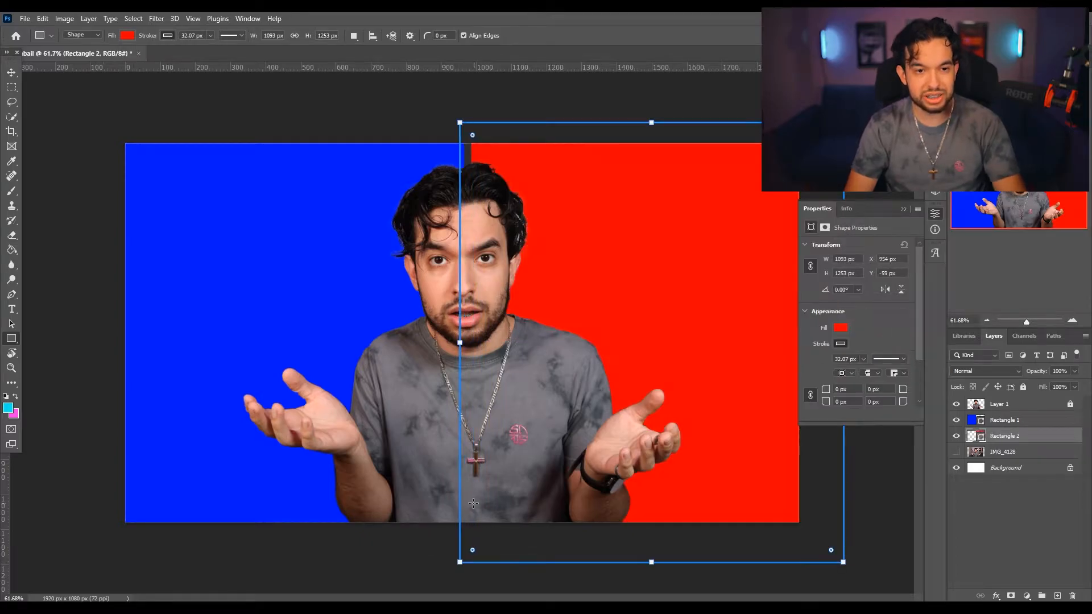
left_click(902, 209)
left_click(169, 36)
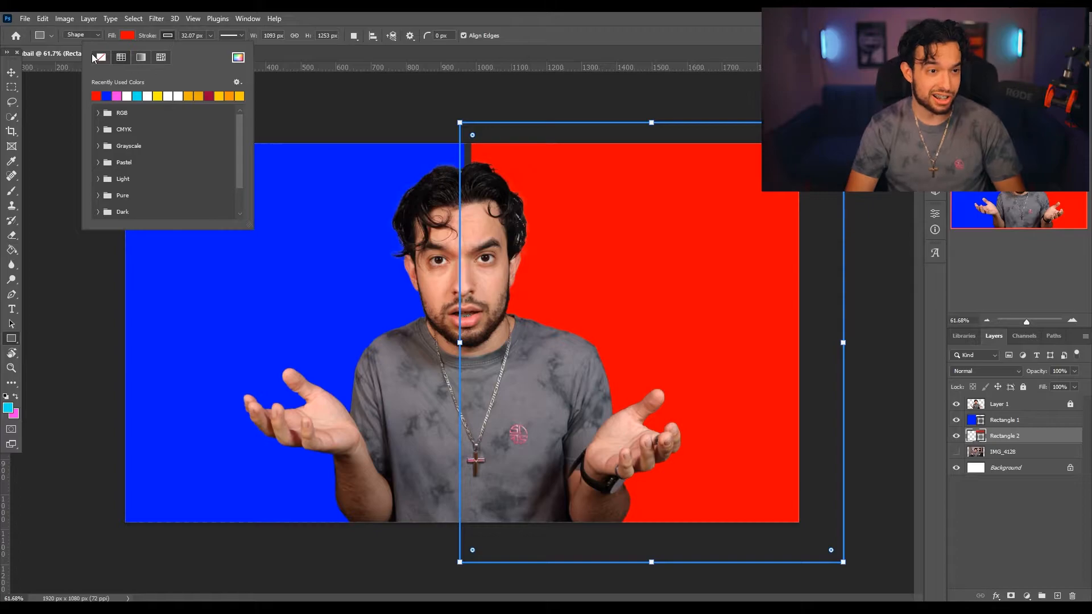
key("m")
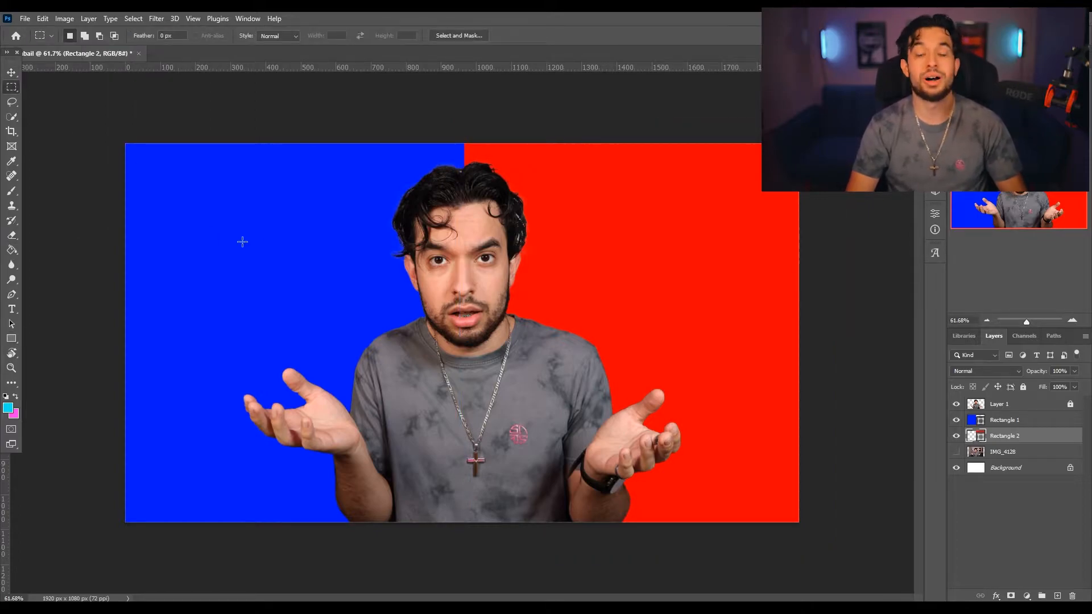
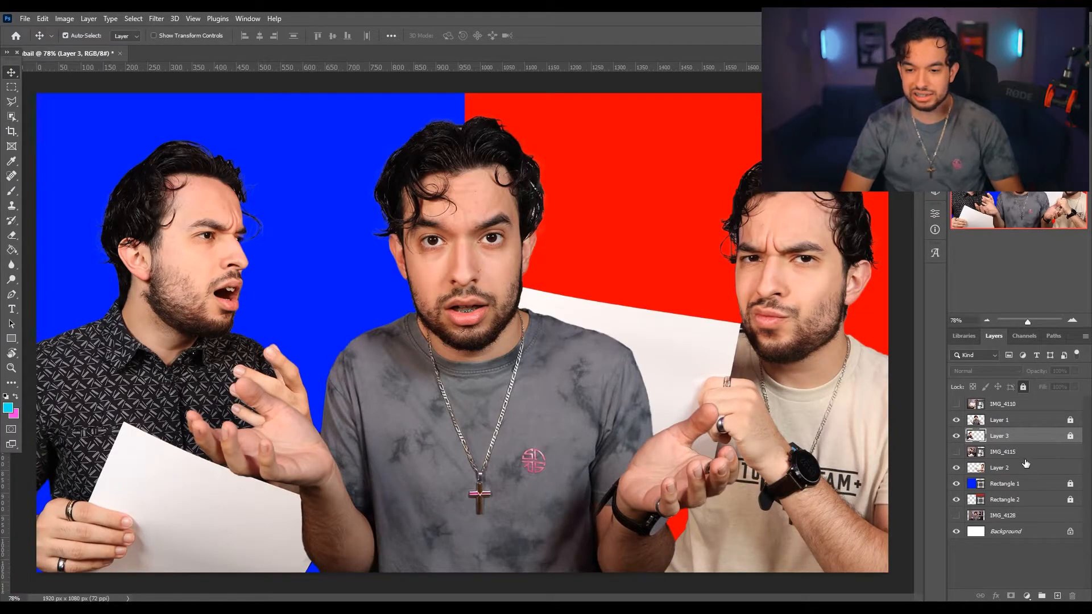
Lock Layer 2, and rename Layer 1 as MIDDLE ME, Layer 3 as LEFT ME and Layer 2 as RIGHT ME.
left_click(1018, 467)
double_click(999, 419)
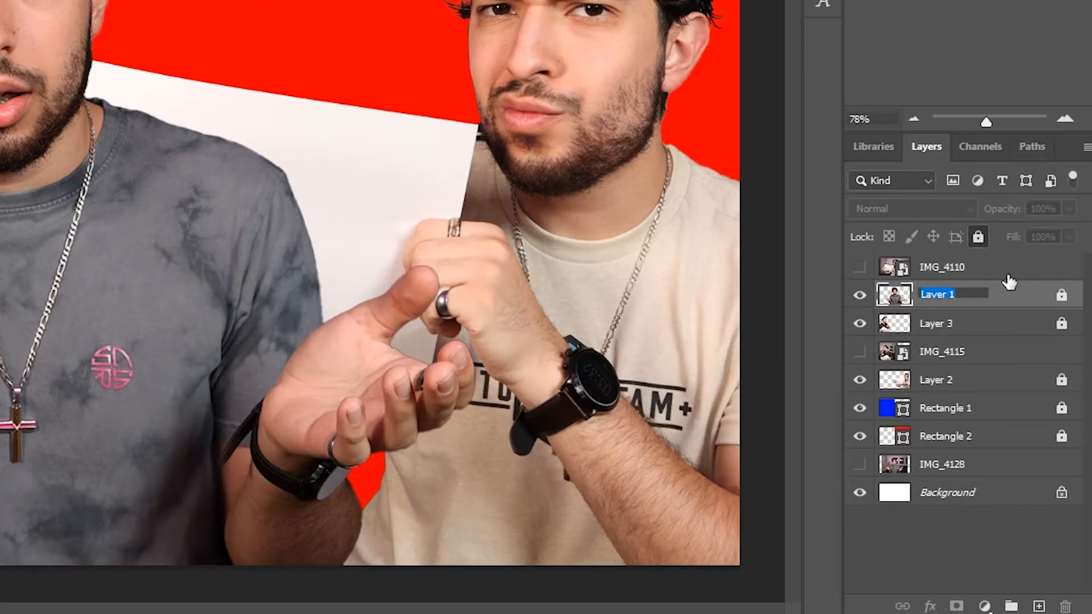
type("MIDDLE ME")
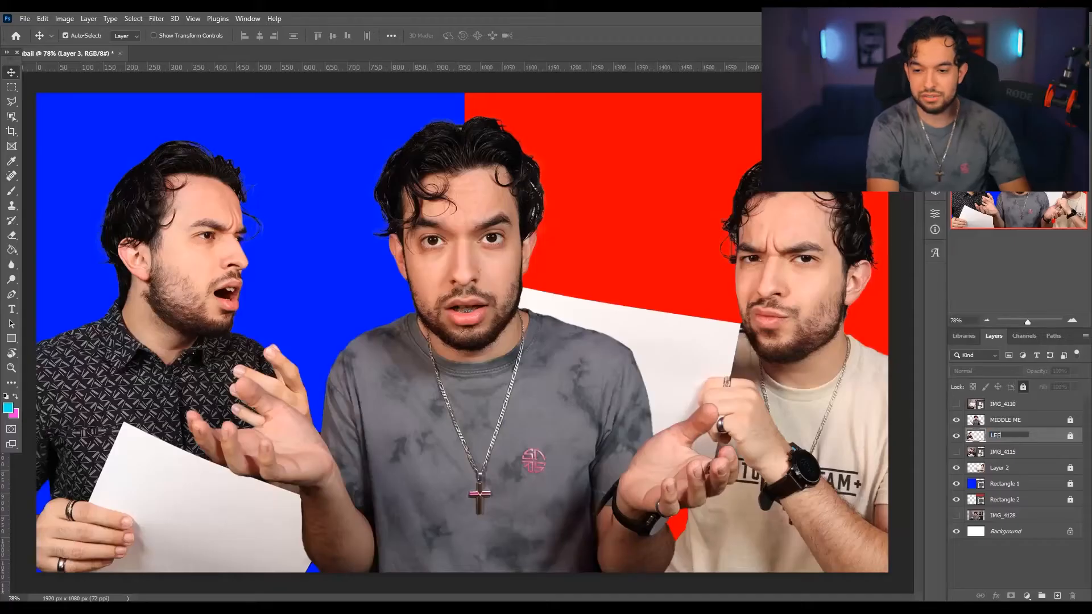
double_click(999, 467)
type("RIGHT")
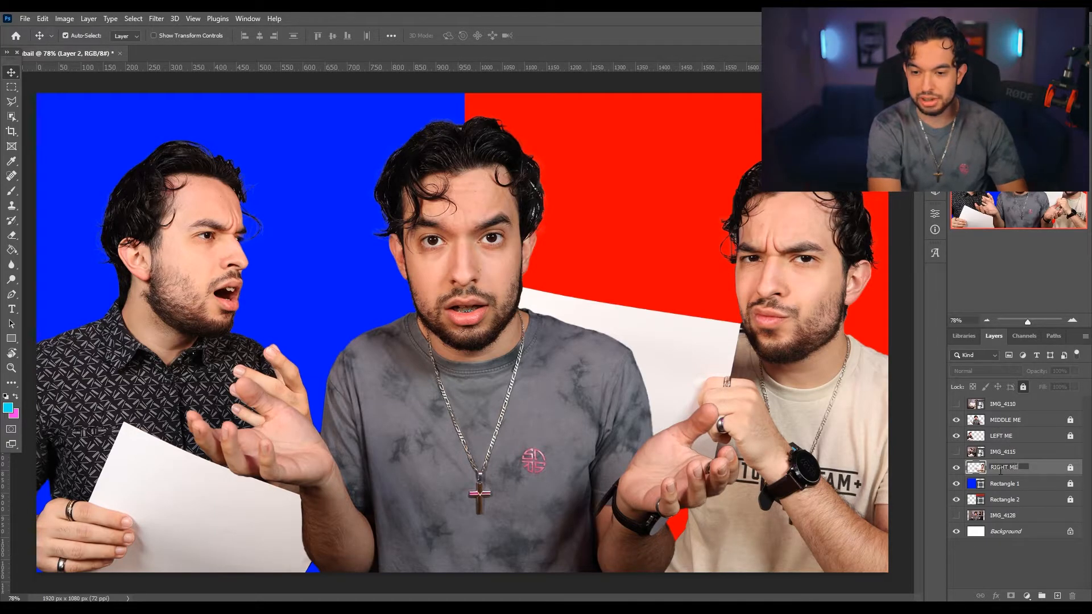
type(" ME")
Move the hidden photo layers IMG_4110 and IMG_4115 down the layer stack, below the coloured rectangles and beside IMG_4128.
left_click_drag(1016, 404, 1015, 523)
left_click_drag(1014, 438, 1017, 504)
left_click_drag(1016, 504, 1017, 507)
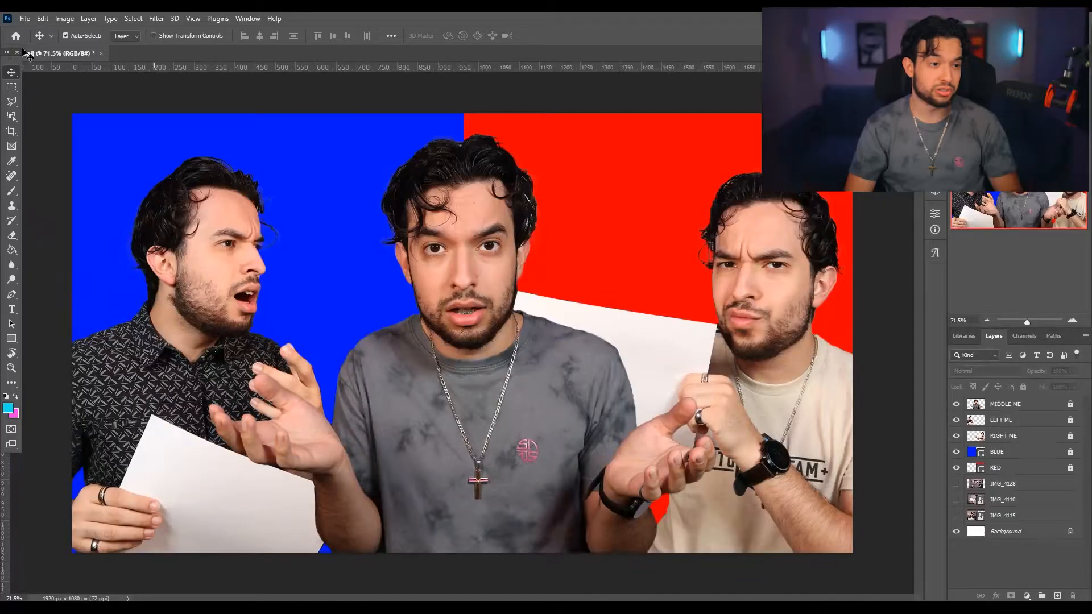
left_click(25, 18)
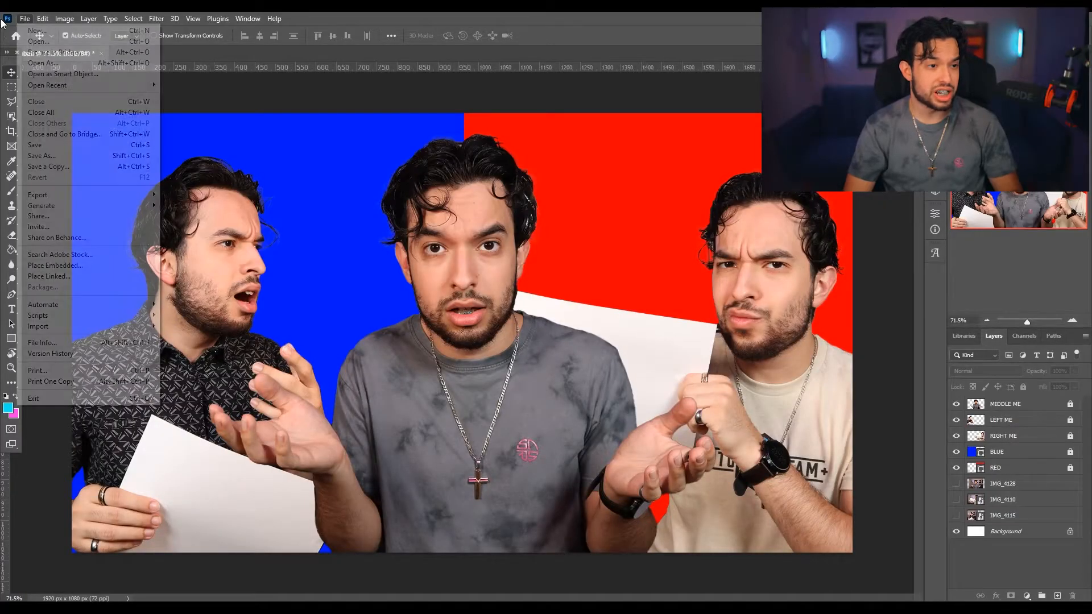
left_click(77, 169)
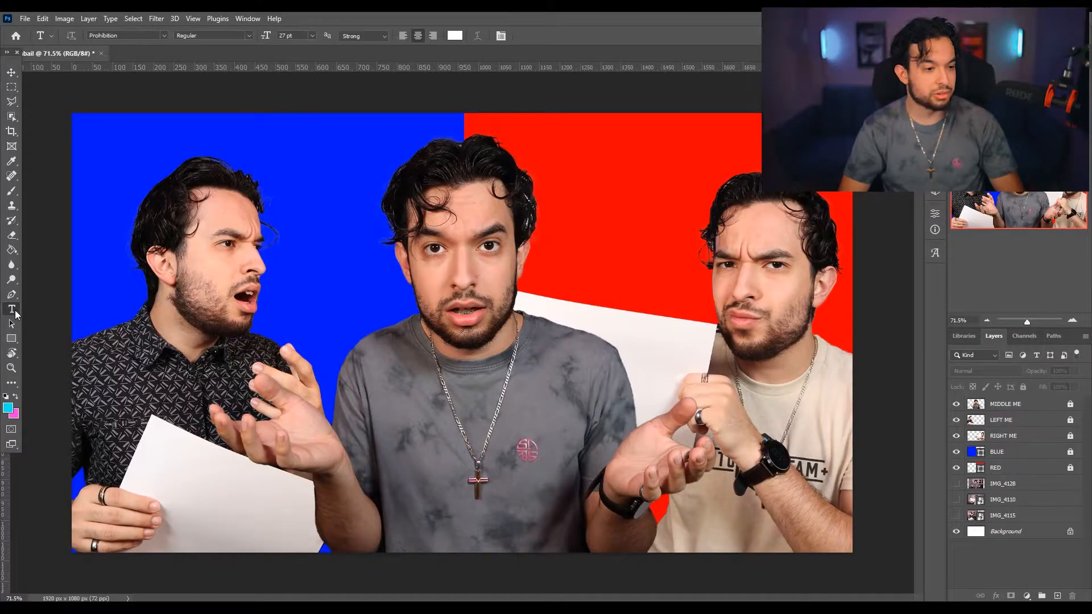
Create a centred white horizontal text layer reading VS in the Prohibition font, across the middle of the canvas.
right_click(11, 309)
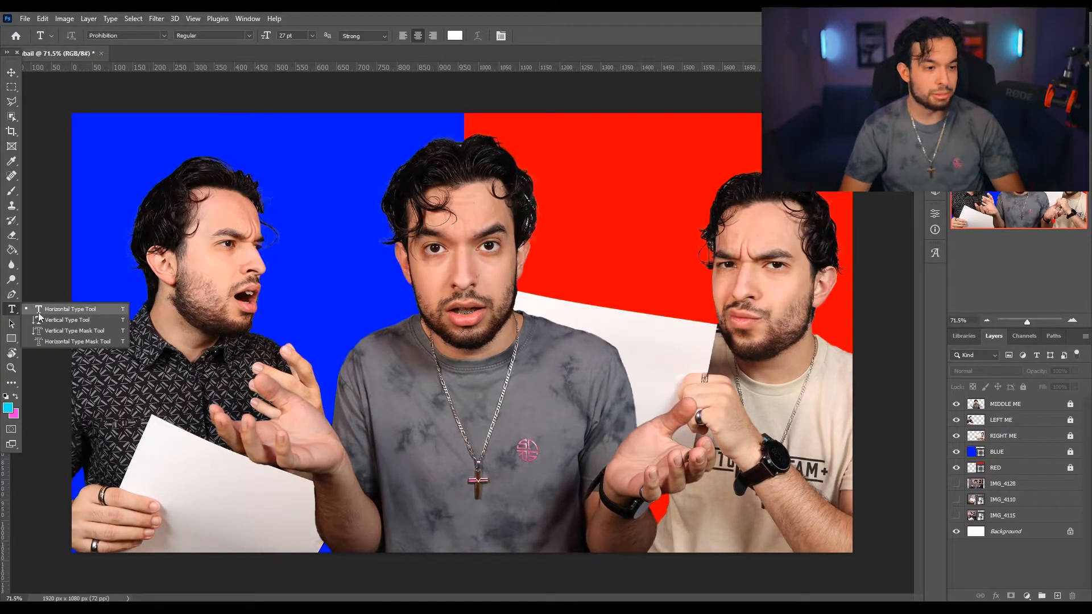
left_click(40, 310)
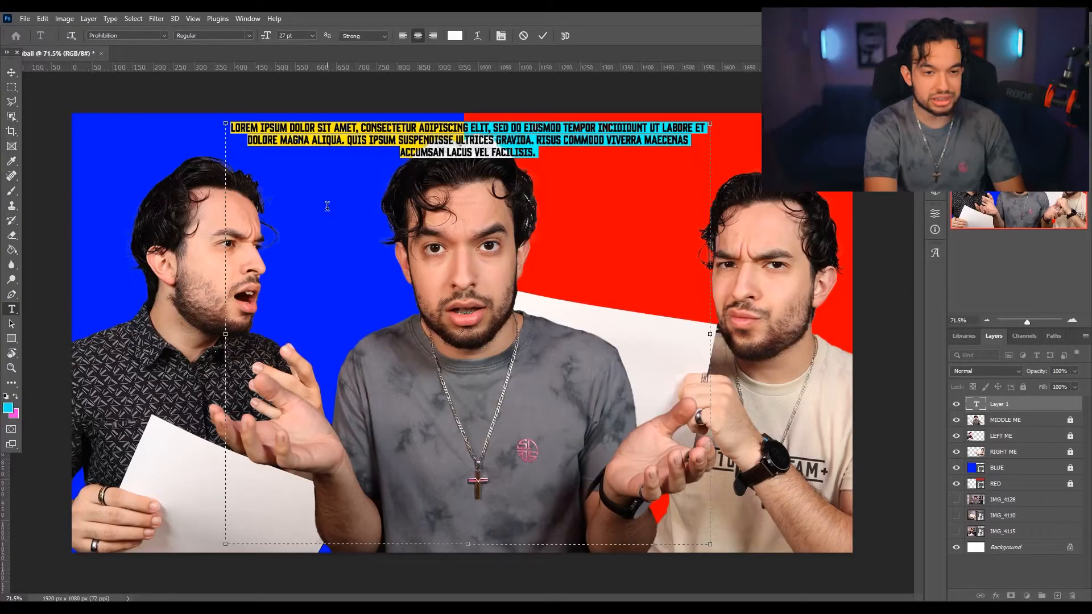
type("VS")
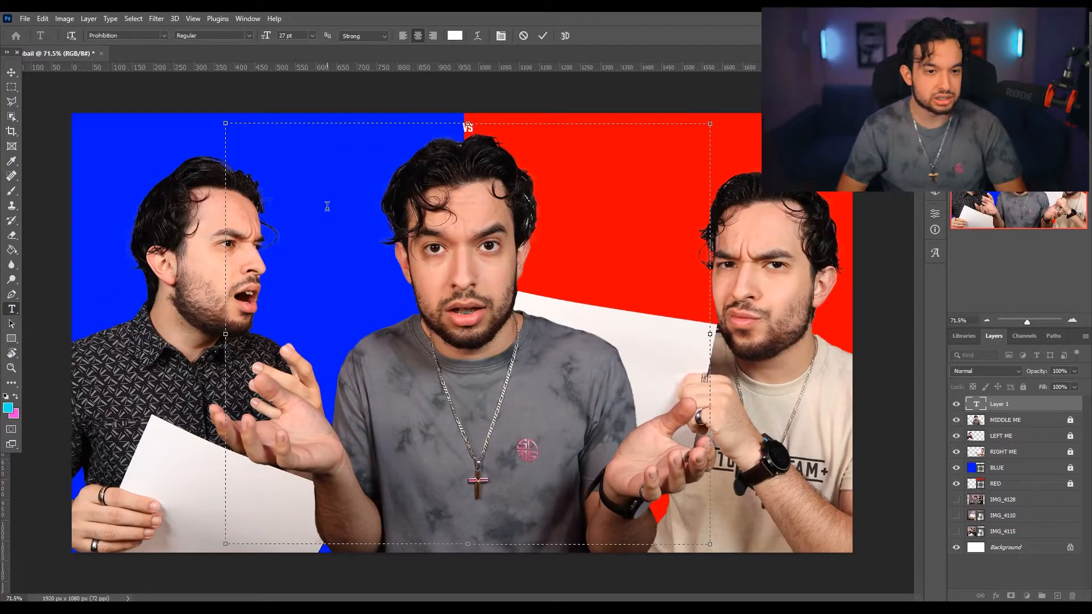
Set the font size of the VS text to 1000 pt.
key("ctrl+a")
type("1")
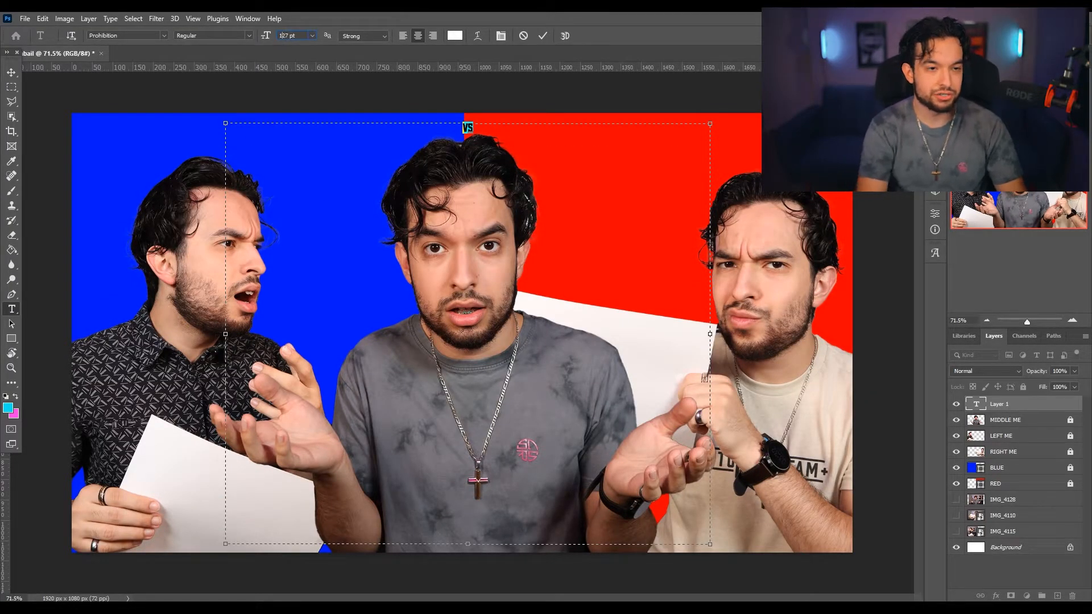
key("Return")
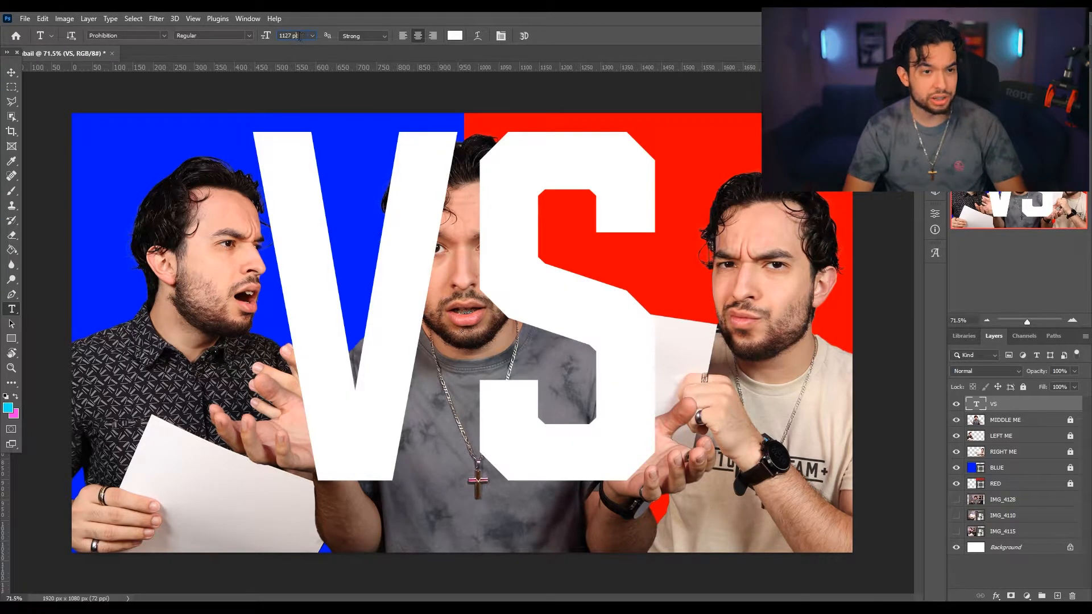
type("11")
key("BackSpace")
type("000")
key("Return")
Place the VS layer below MIDDLE ME and scale the text down to about 749 pt at the canvas's upper edge, behind the man's head.
key("v")
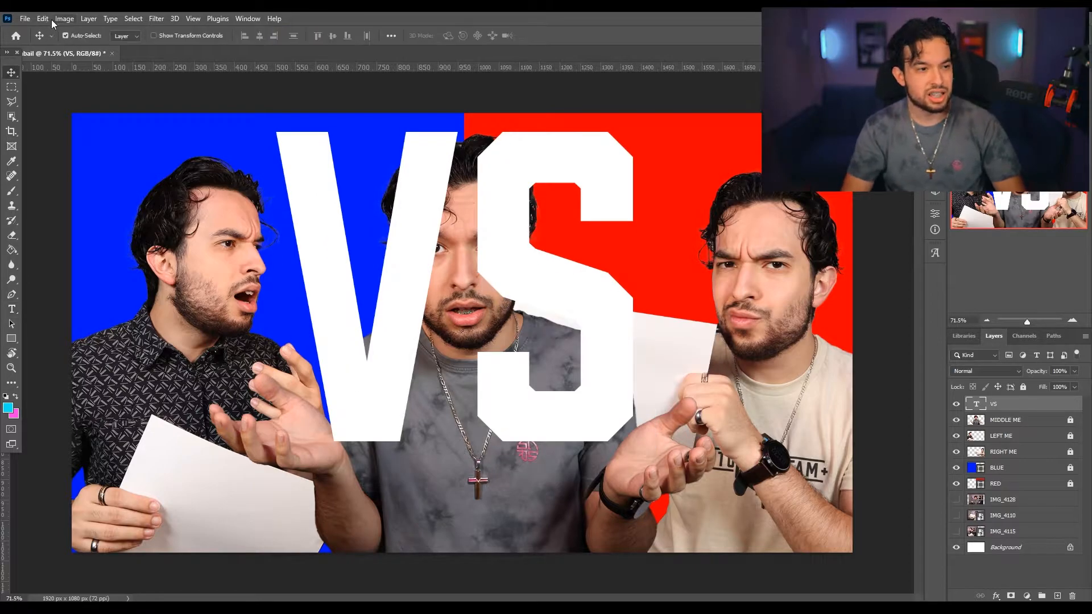
left_click_drag(546, 293, 549, 283)
left_click_drag(1013, 405, 1013, 428)
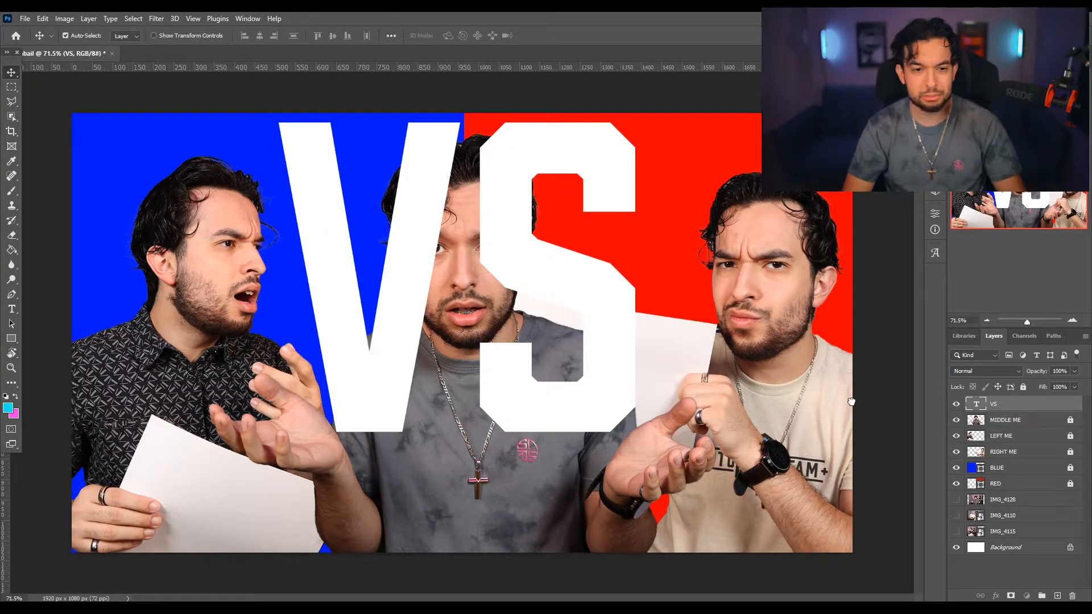
left_click_drag(563, 282, 565, 277)
key("ctrl+t")
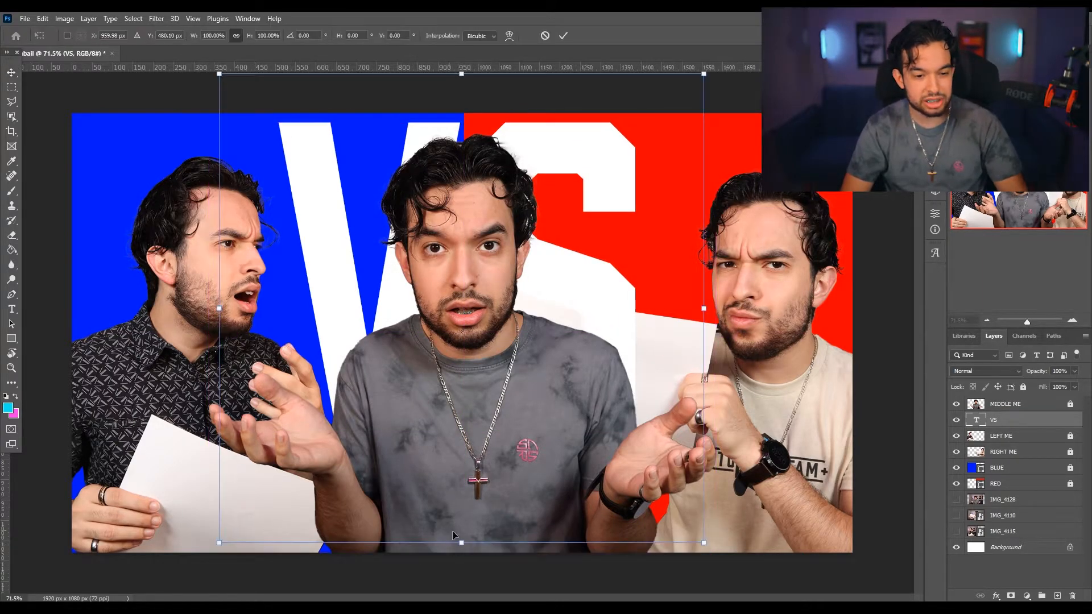
left_click_drag(462, 544, 468, 383)
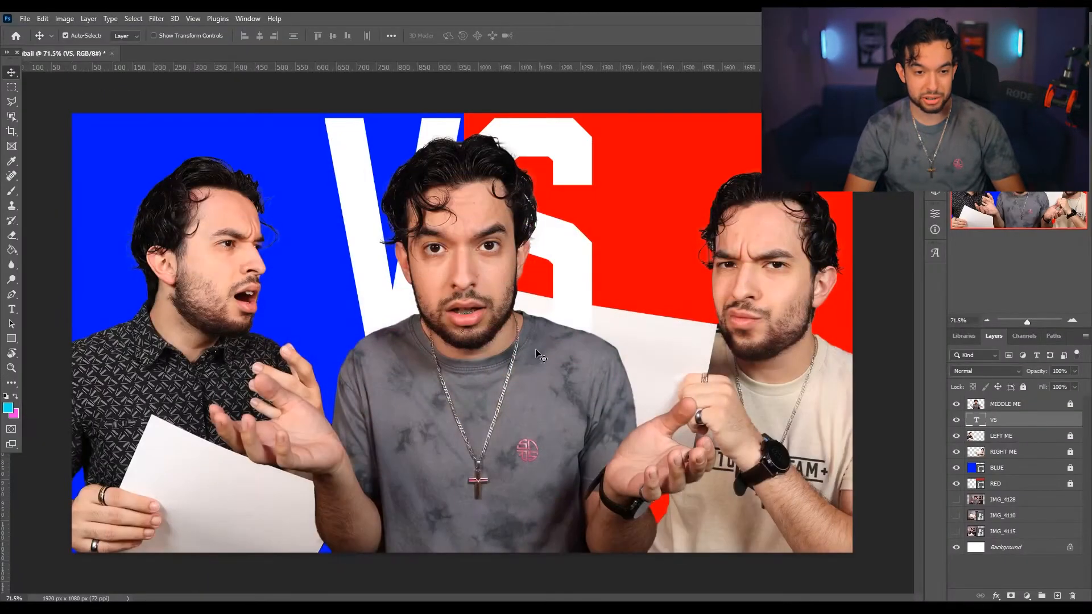
Lower the opacity of the VS text layer to 34%.
left_click(11, 308)
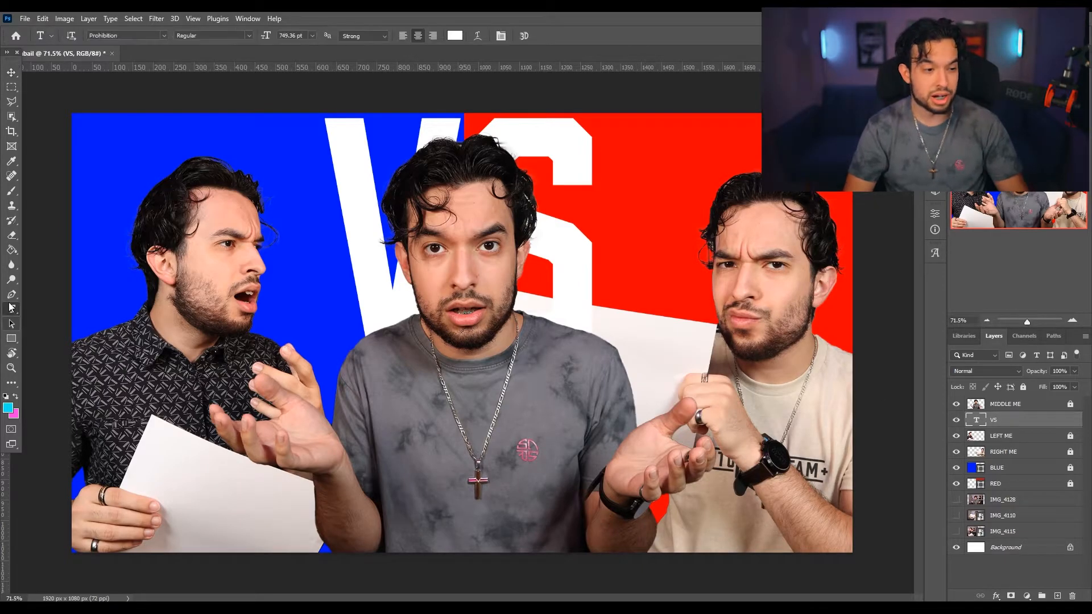
double_click(506, 216)
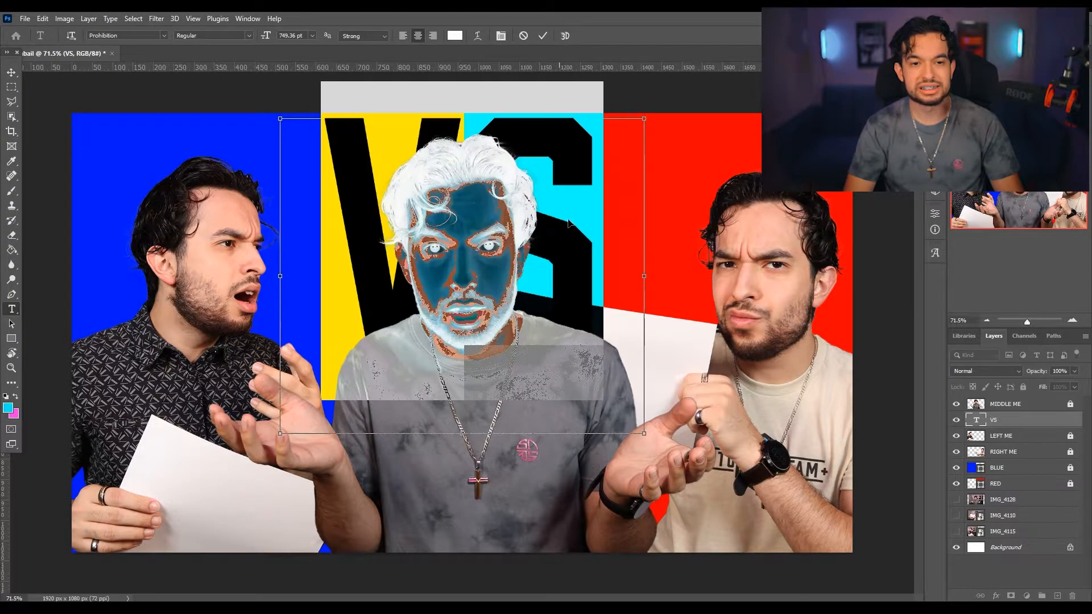
left_click(1074, 370)
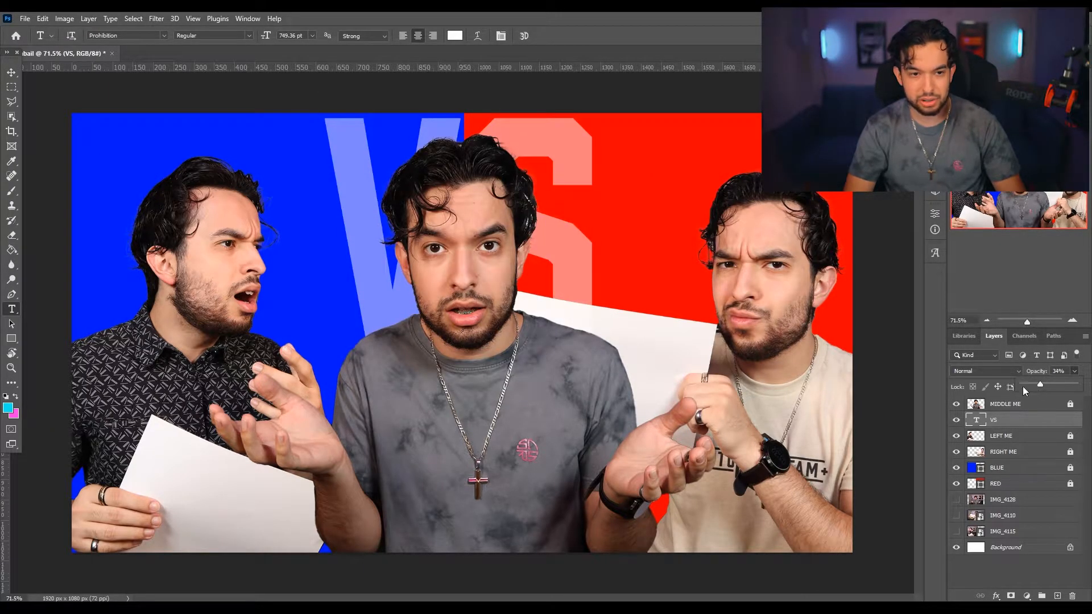
Add a black drop shadow with an increased distance to the VS layer, and move the layer below RIGHT ME.
key("v")
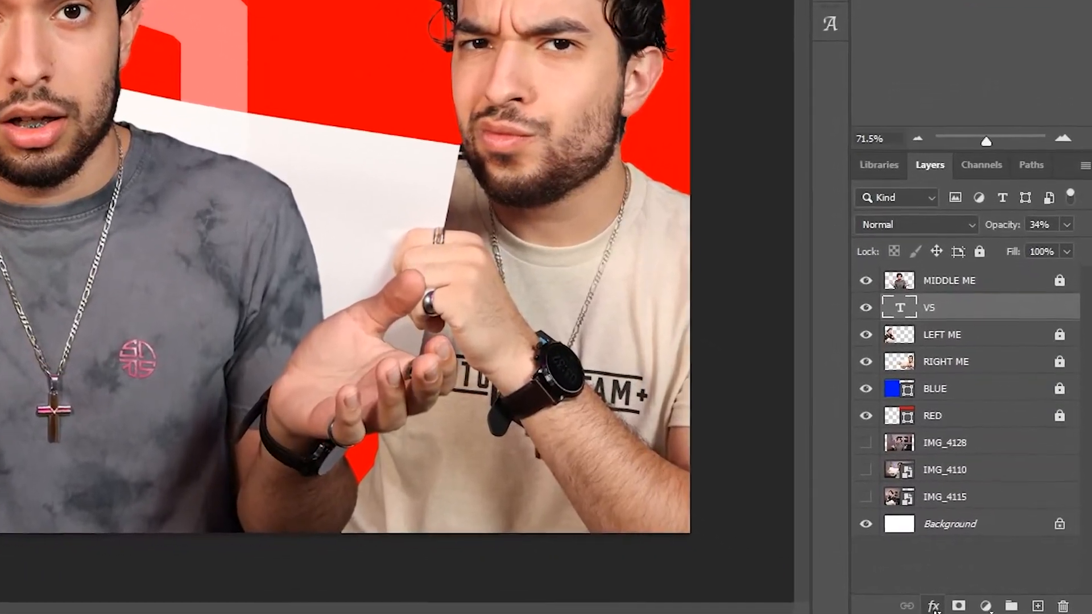
left_click(995, 596)
left_click(978, 600)
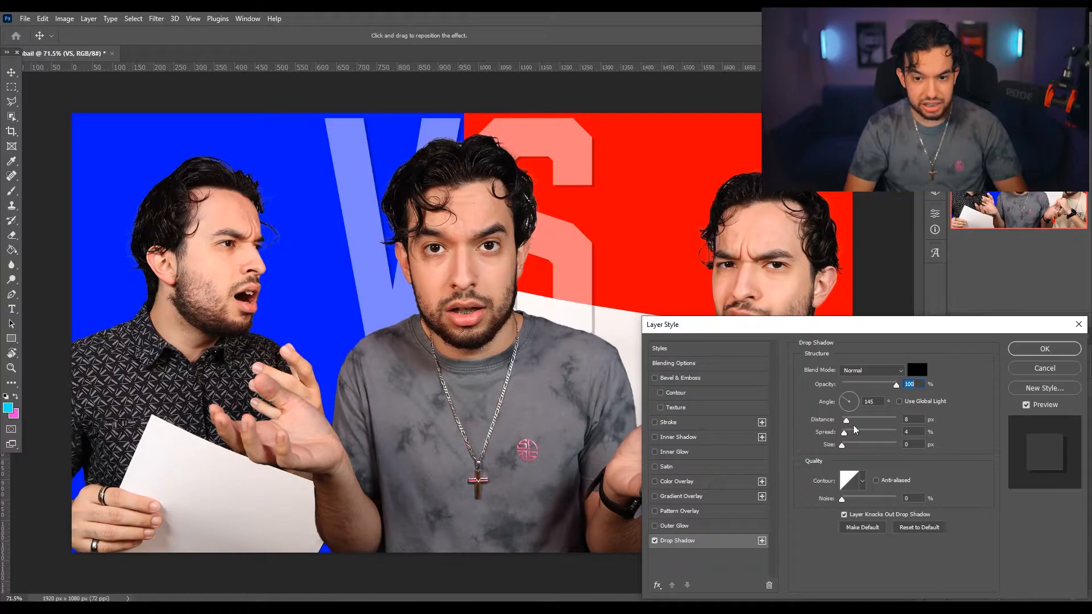
left_click_drag(846, 422, 855, 421)
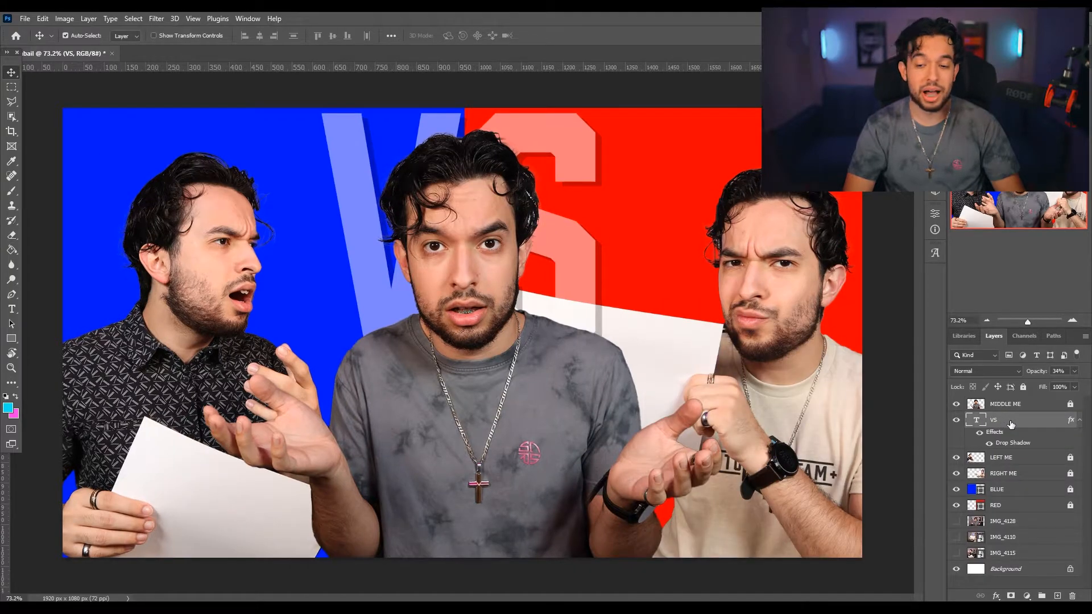
left_click_drag(1011, 423, 1003, 479)
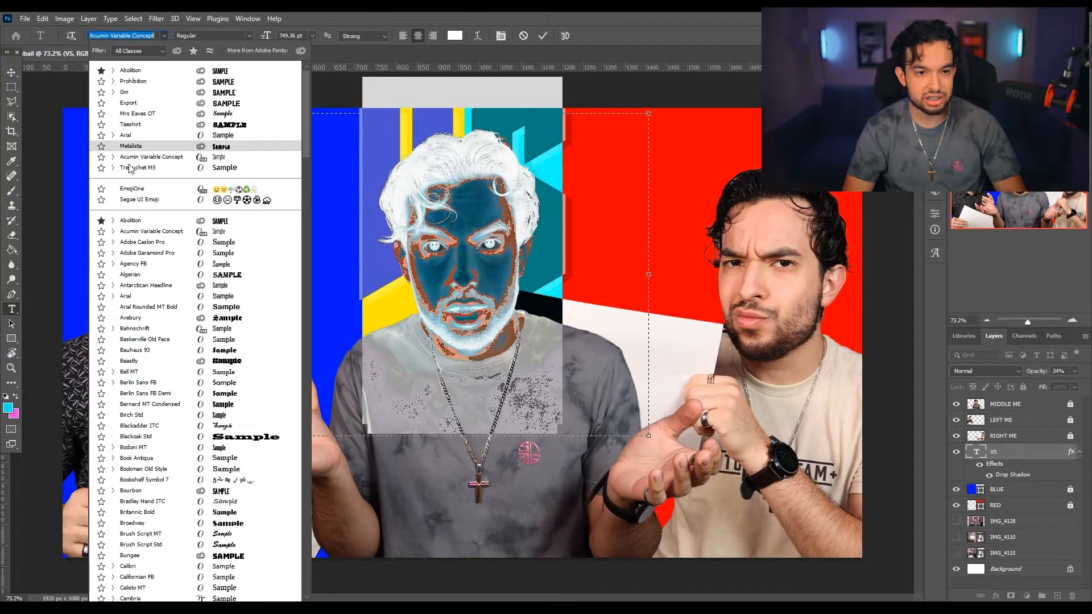
Change the VS text's font to Brush Script MT and insert space between the two letters.
left_click(141, 533)
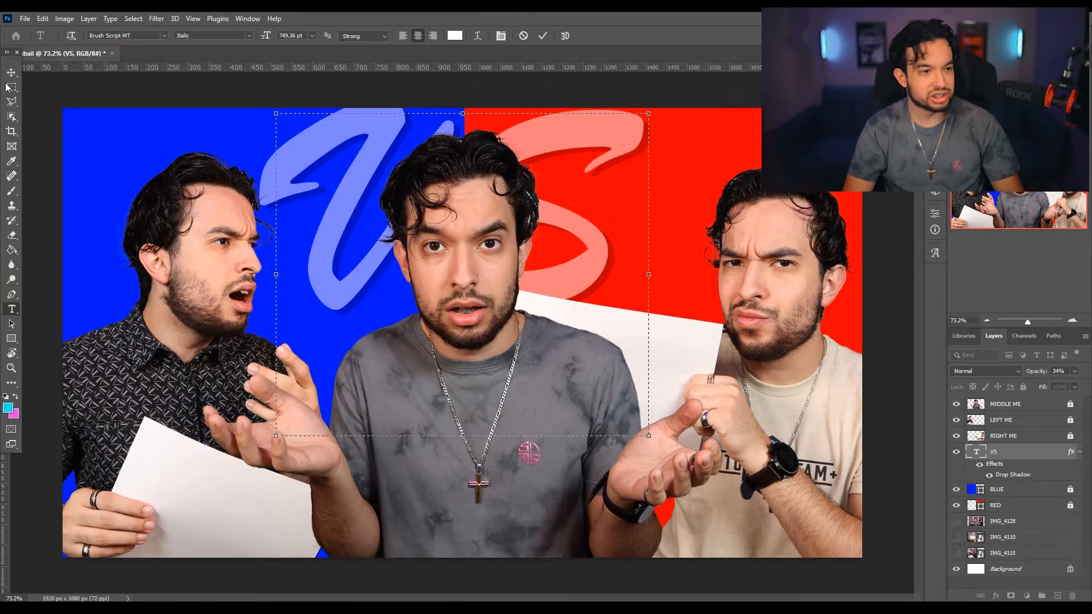
left_click_drag(493, 215, 493, 271)
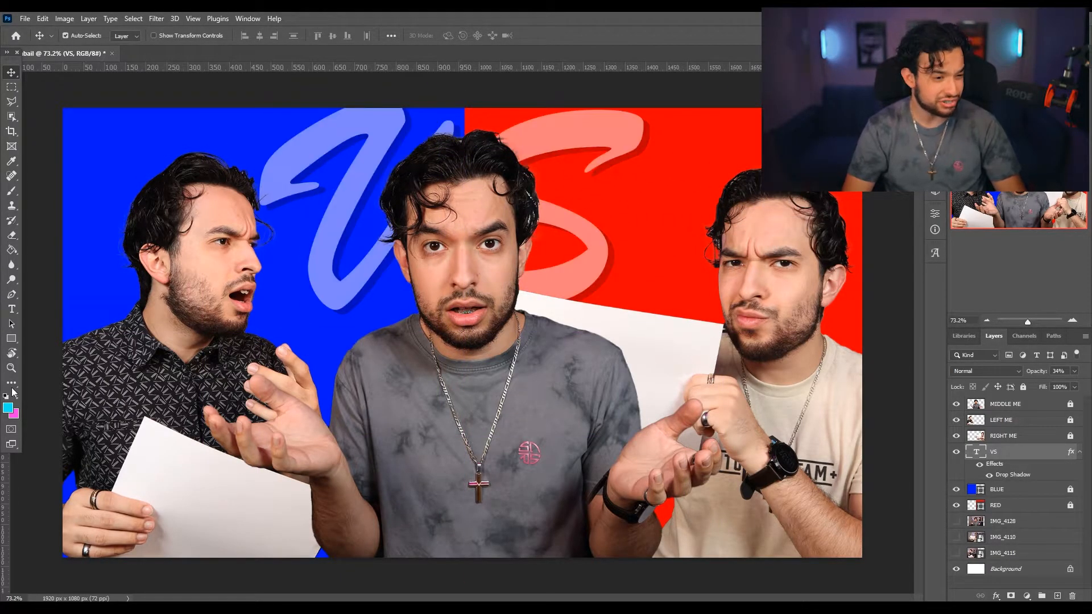
left_click(12, 310)
left_click(516, 236)
key("ctrl+z")
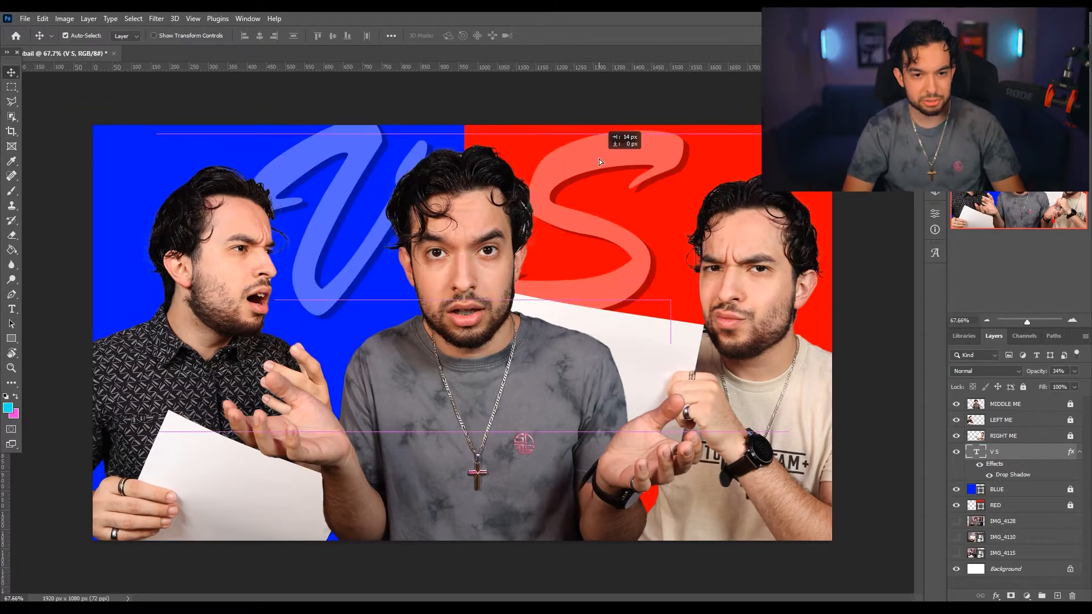
Reposition the V S text so its letters sit on either side of the middle man's head, and lock its layer.
left_click_drag(598, 161, 601, 163)
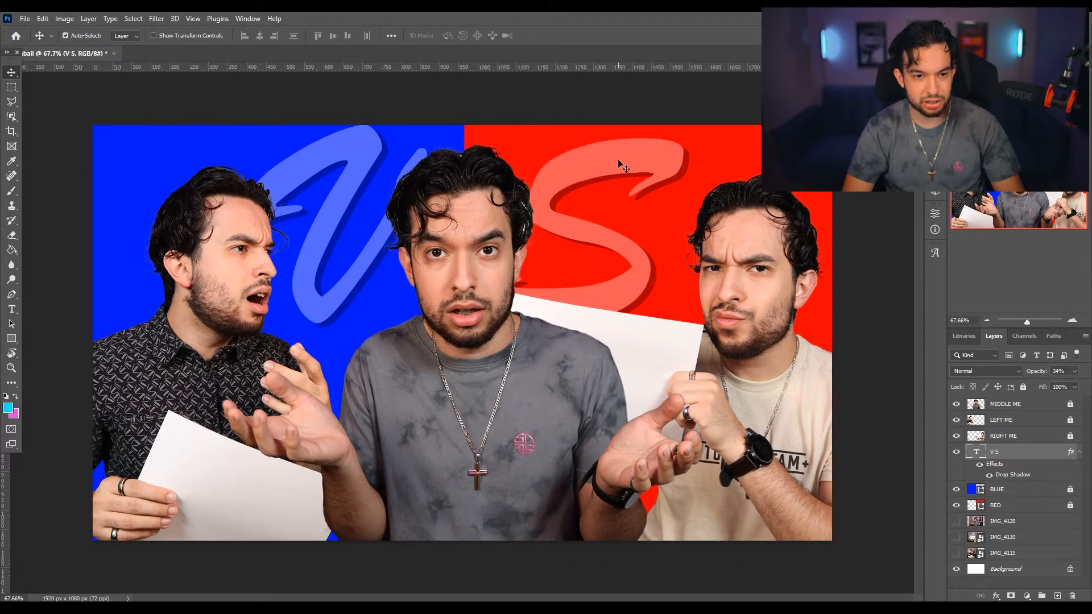
scroll(393, 227, "up", 1)
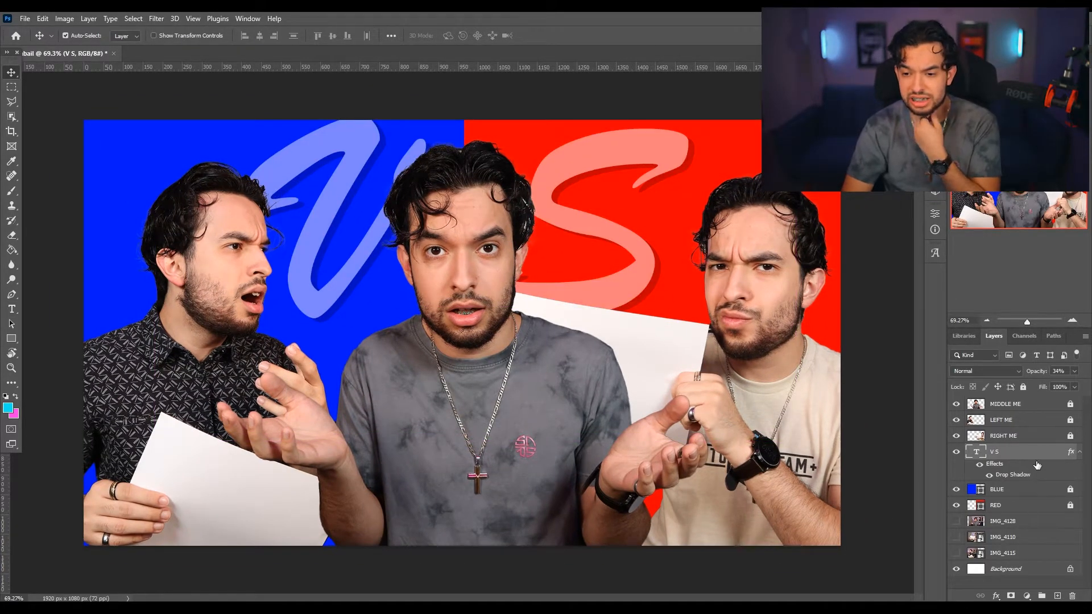
left_click(1022, 386)
Place the radial speed-line image as the top layer and enlarge it to cover the whole canvas.
left_click(25, 18)
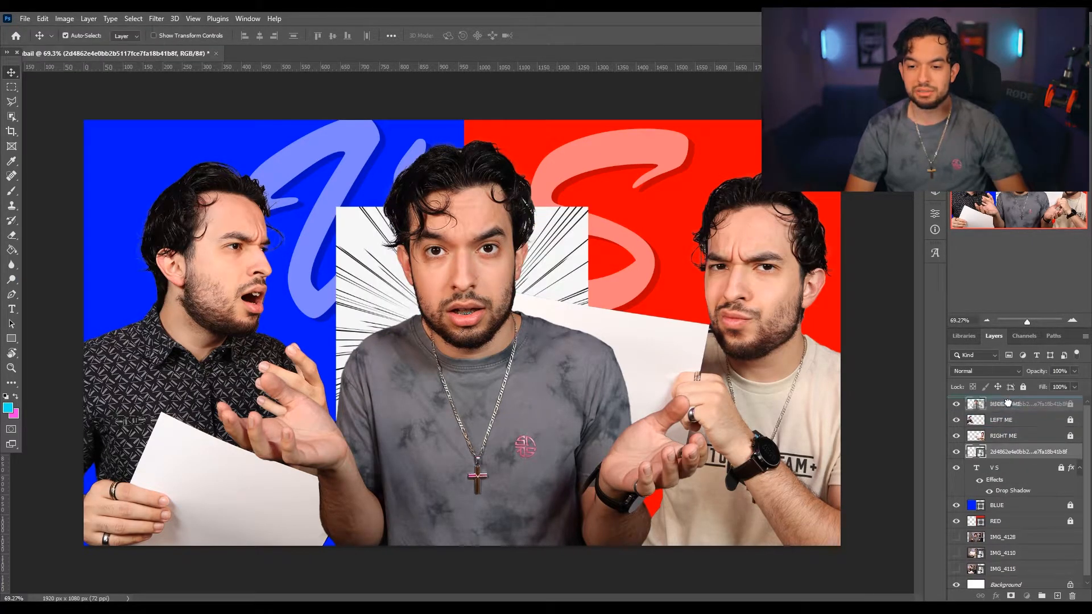
key("ctrl+t")
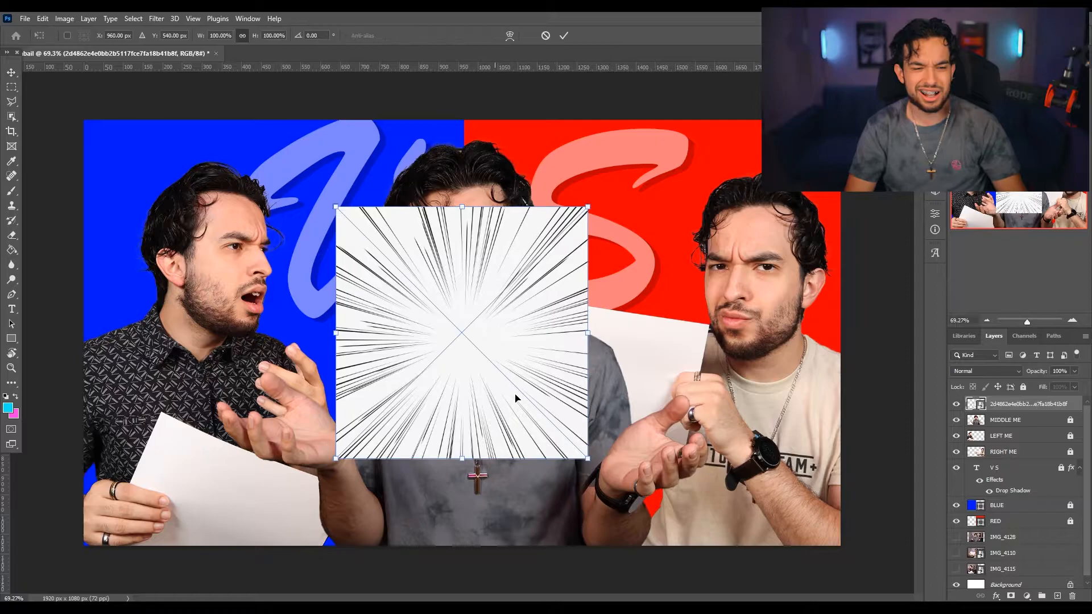
left_click_drag(594, 338, 775, 342)
left_click_drag(526, 355, 328, 281)
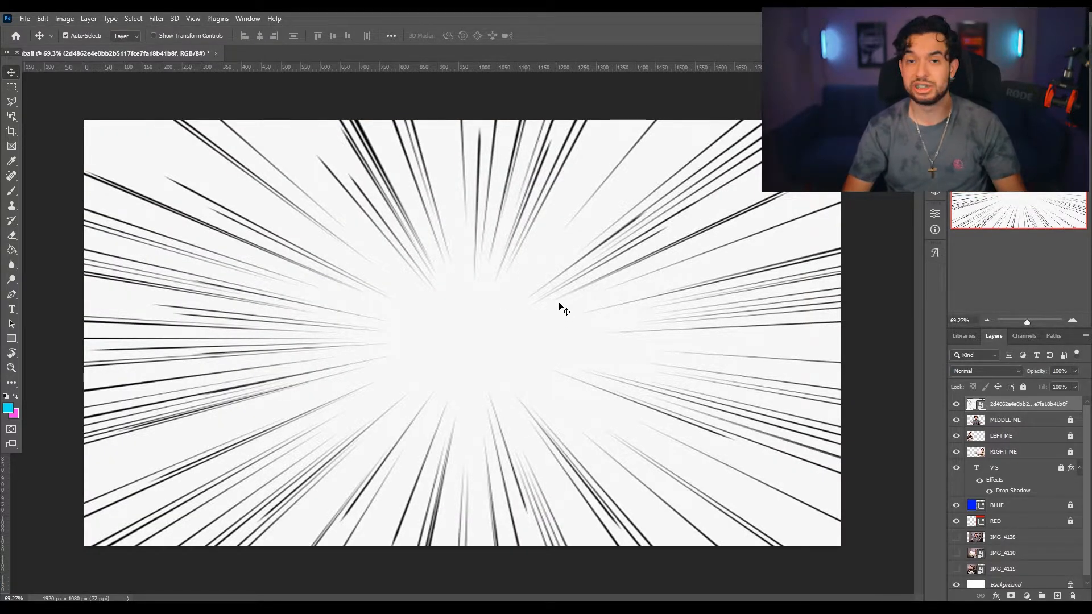
Rasterize the speed-line image layer and invert its colours to white lines on black.
right_click(1008, 407)
left_click(1020, 411)
right_click(1020, 410)
left_click(864, 320)
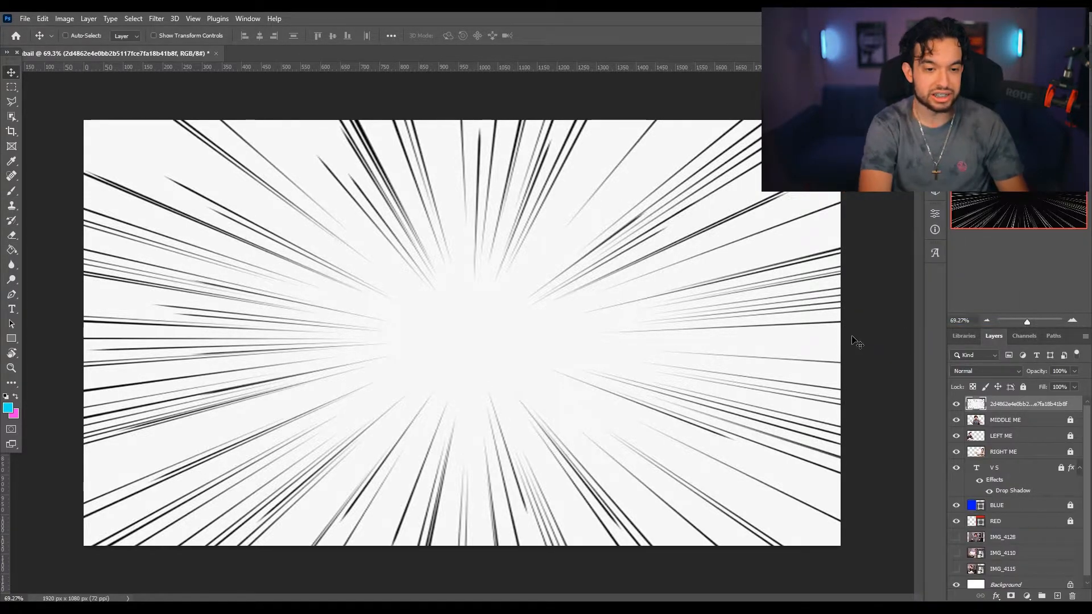
key("ctrl+i")
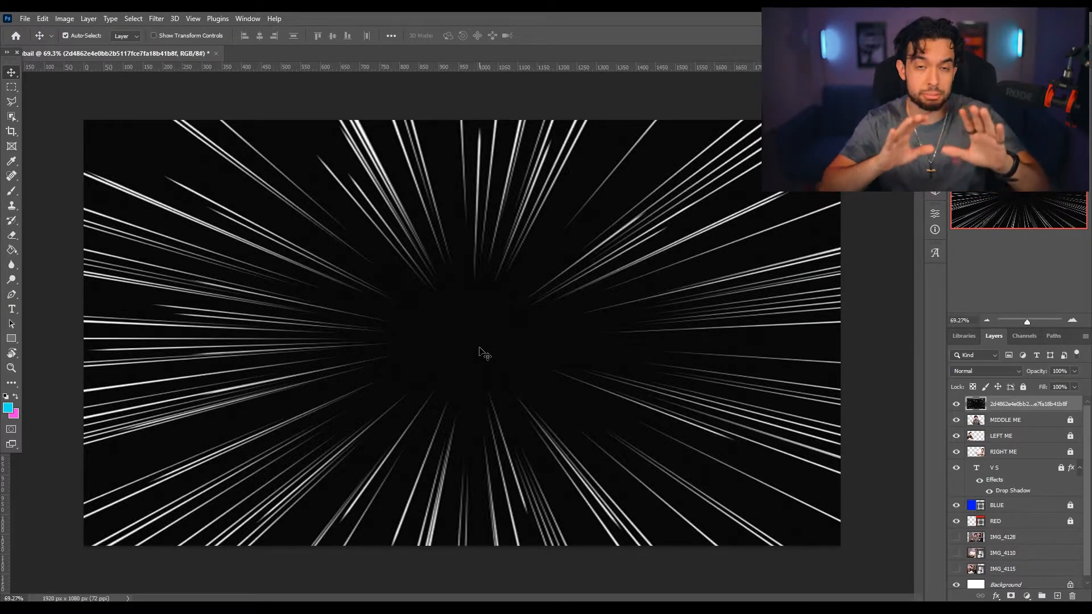
Blend the speed-line layer in Screen mode at 27% opacity, placed between the V S and BLUE layers.
left_click(960, 372)
left_click(974, 411)
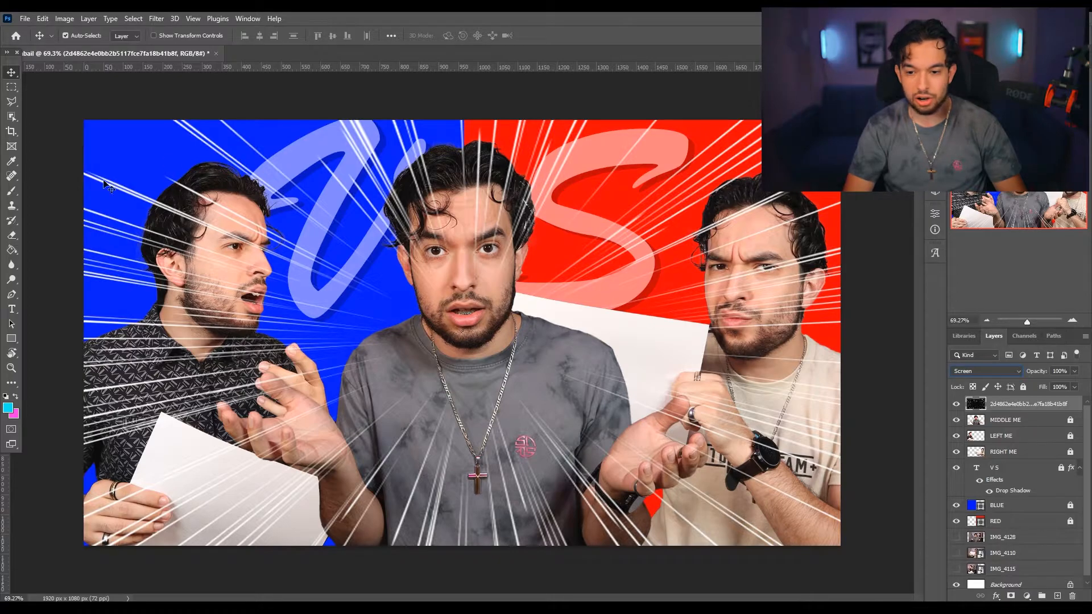
left_click_drag(1026, 405, 1018, 498)
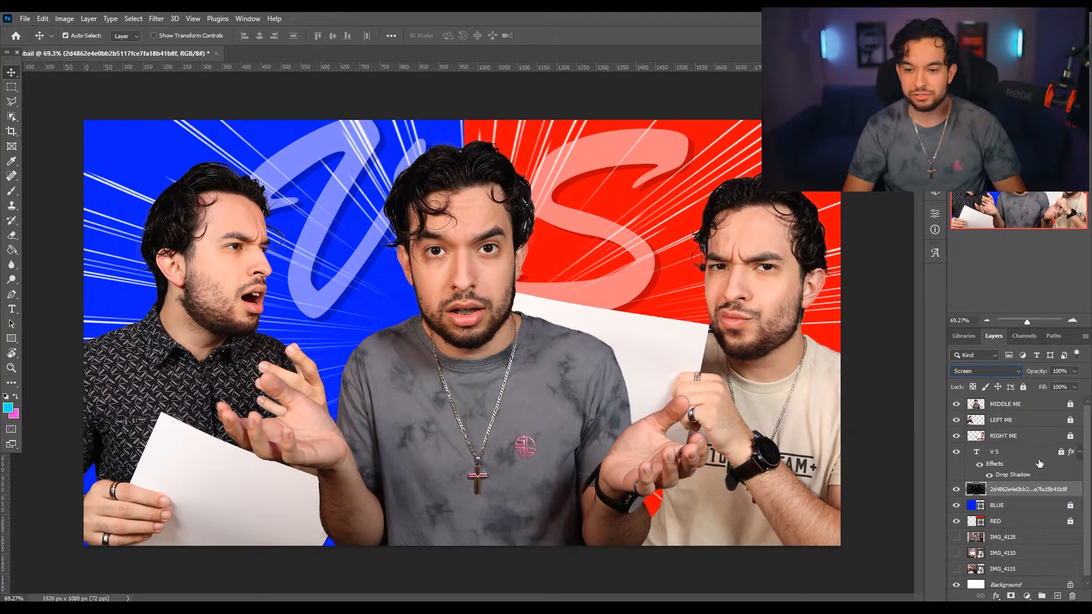
left_click_drag(1074, 370, 1043, 384)
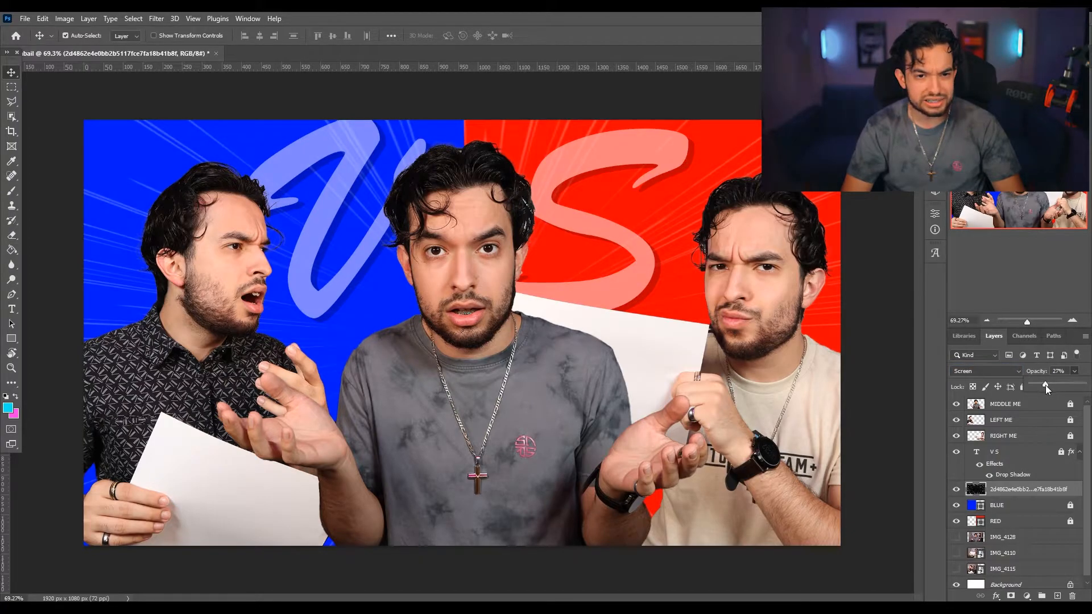
Unlock the MIDDLE ME layer and give it a white Outer Glow, using the reference thumbnail as a guide.
key("alt+Tab")
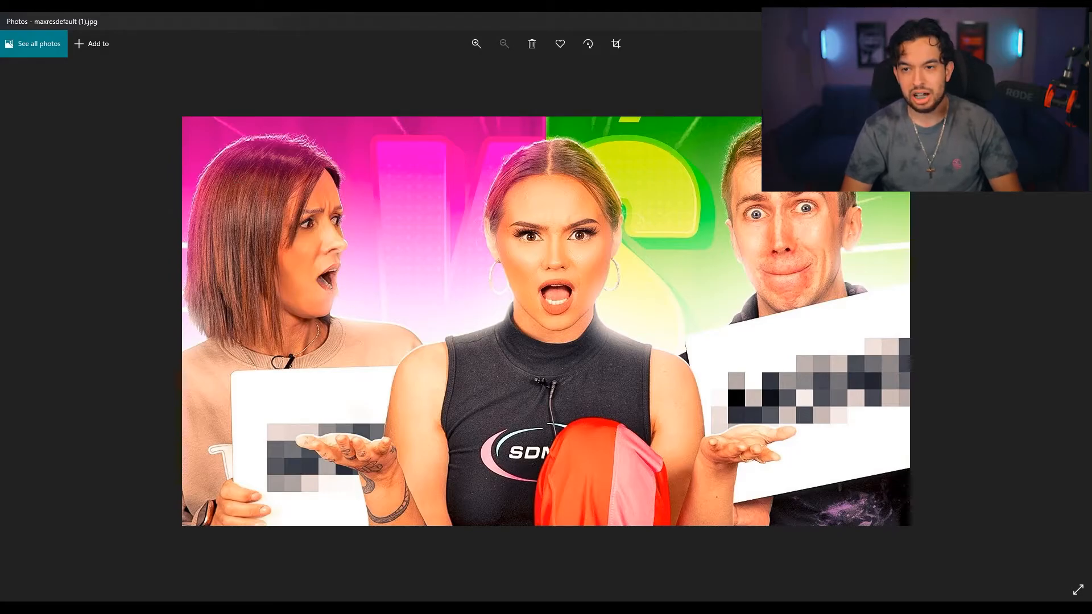
key("alt+Tab")
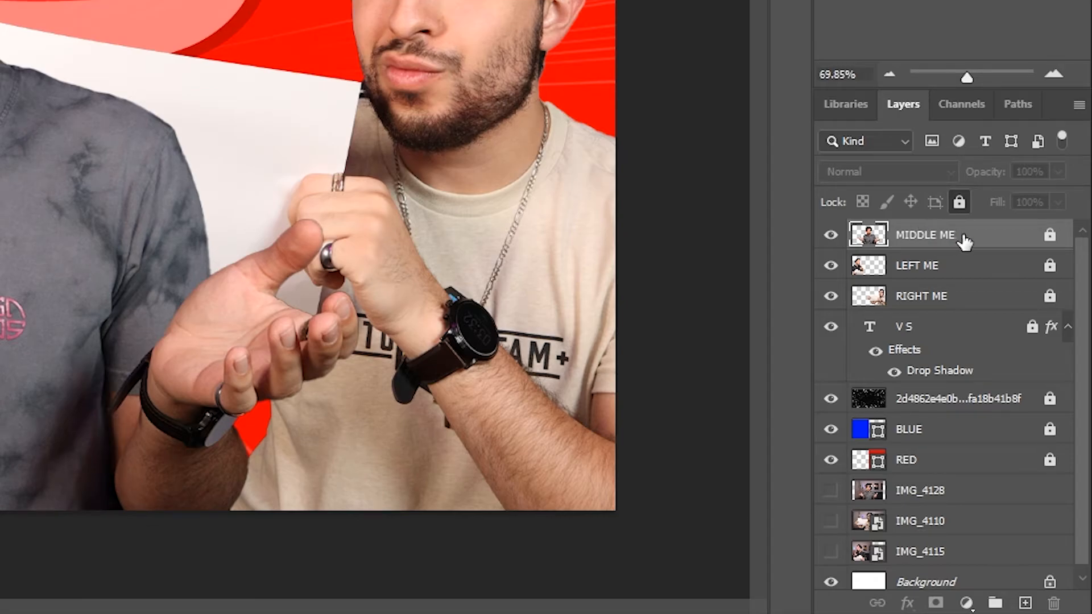
left_click(1049, 238)
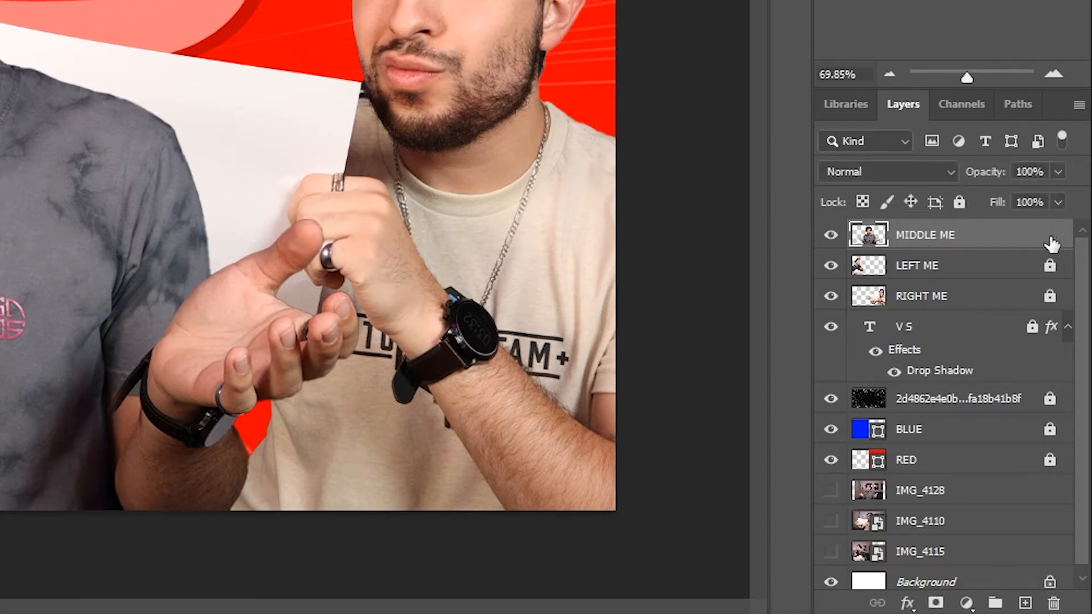
left_click(906, 603)
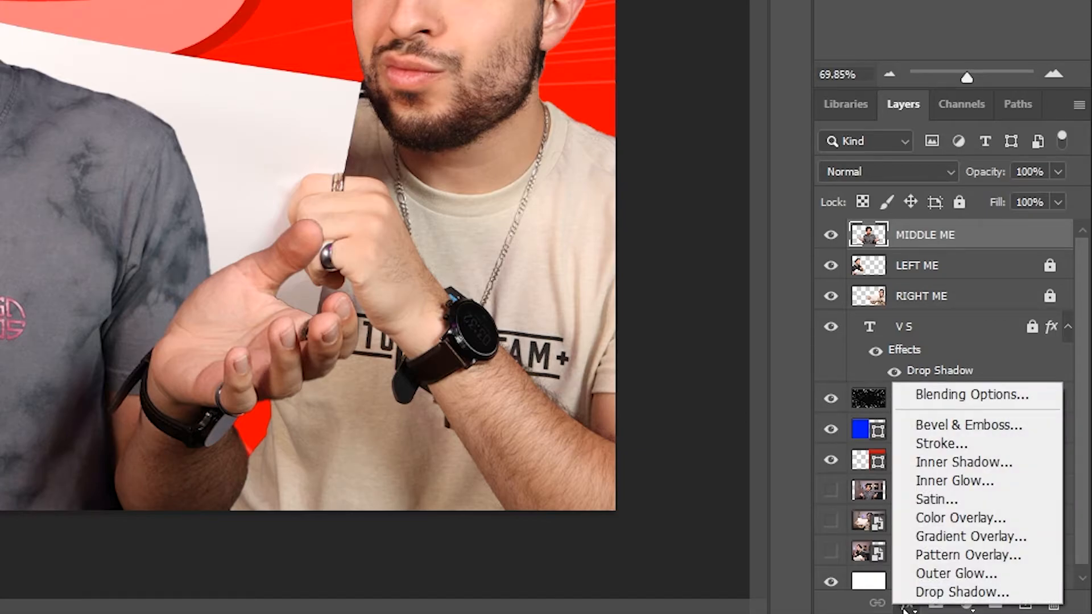
left_click(927, 574)
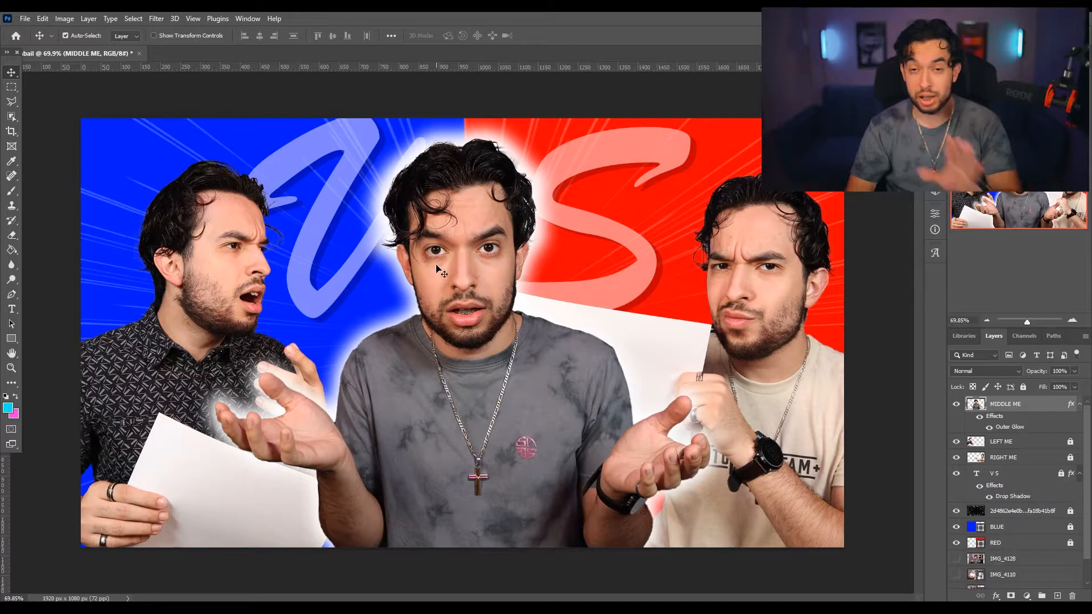
On a new layer above LEFT ME, brush background blue at 27% opacity over the edges of the left man's hair and shoulder.
left_click(762, 333)
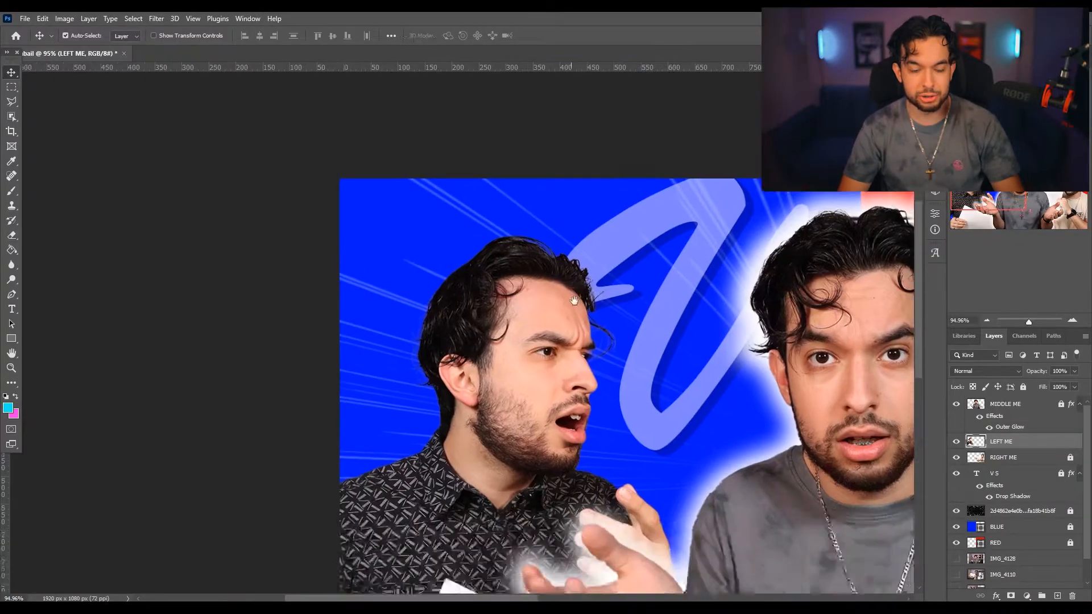
scroll(571, 312, "up", 2)
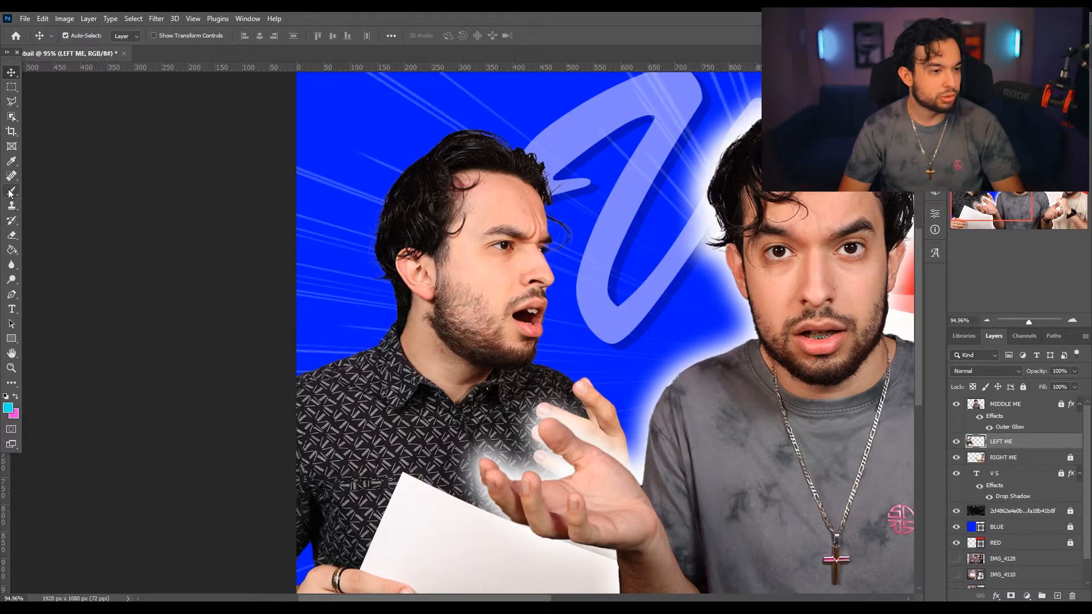
left_click(11, 192)
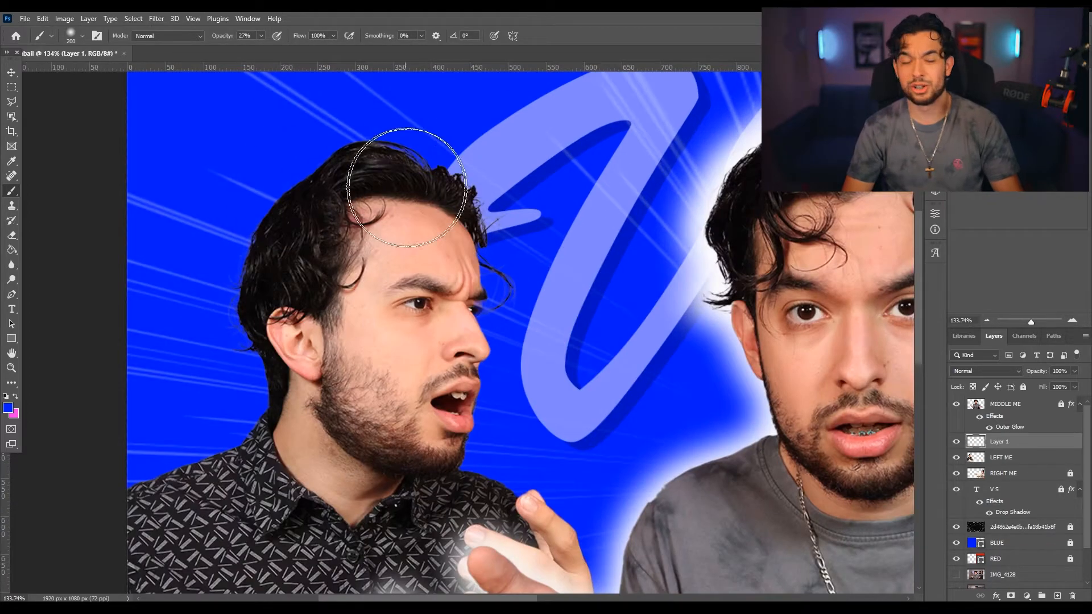
key("bracketleft")
key("bracketleft")
key("bracketleft")
mouse_move(462, 165)
left_mouse_down()
mouse_move(366, 151)
mouse_move(326, 158)
mouse_move(291, 185)
mouse_move(249, 311)
left_mouse_up()
key("space")
left_click_drag(310, 441, 373, 271)
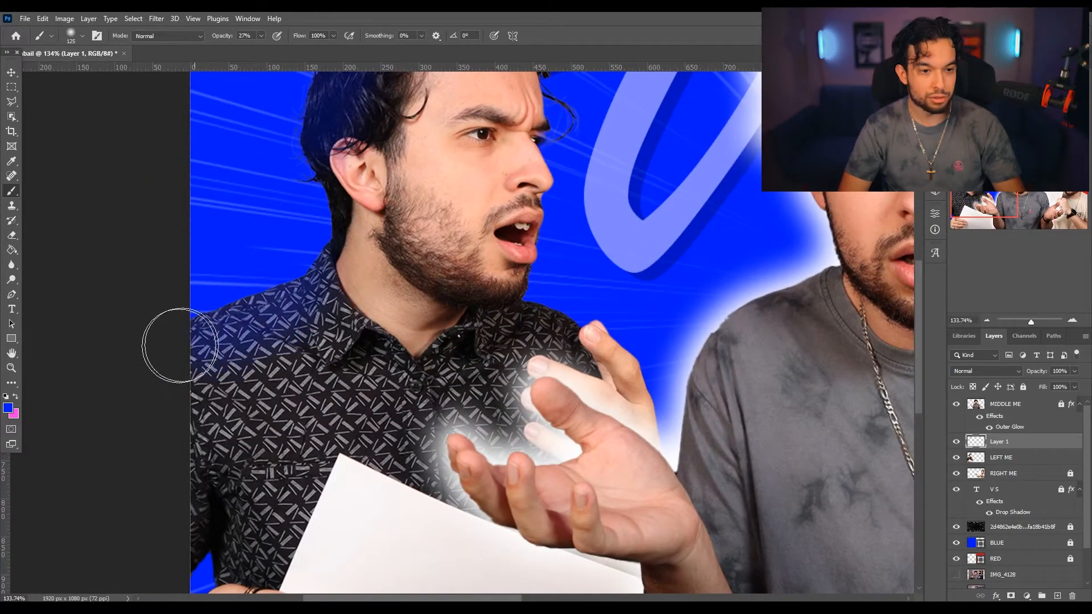
scroll(177, 344, "down", 3)
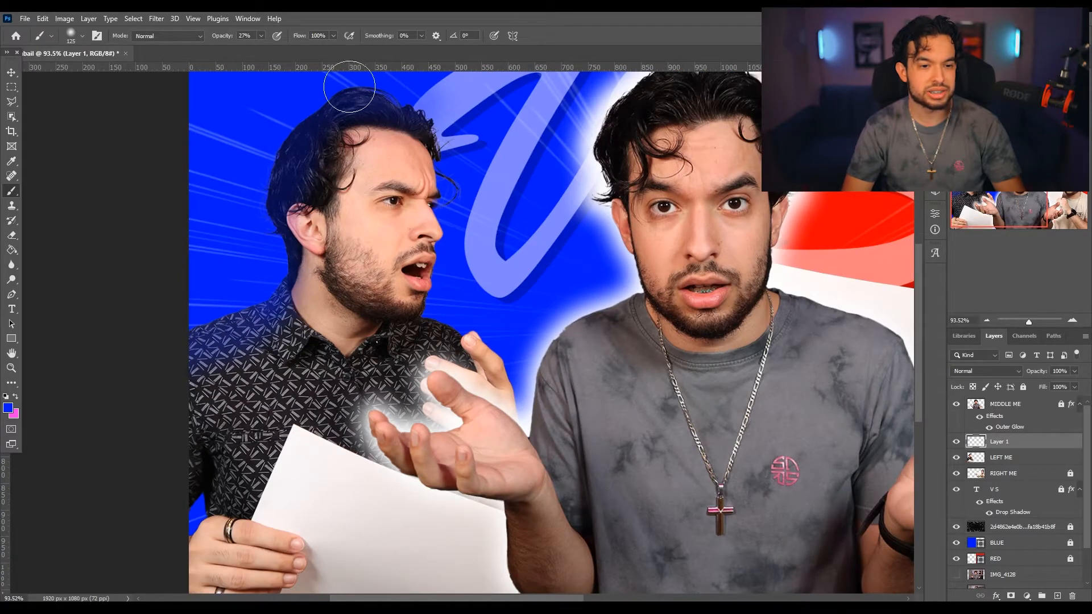
scroll(320, 347, "down", 4)
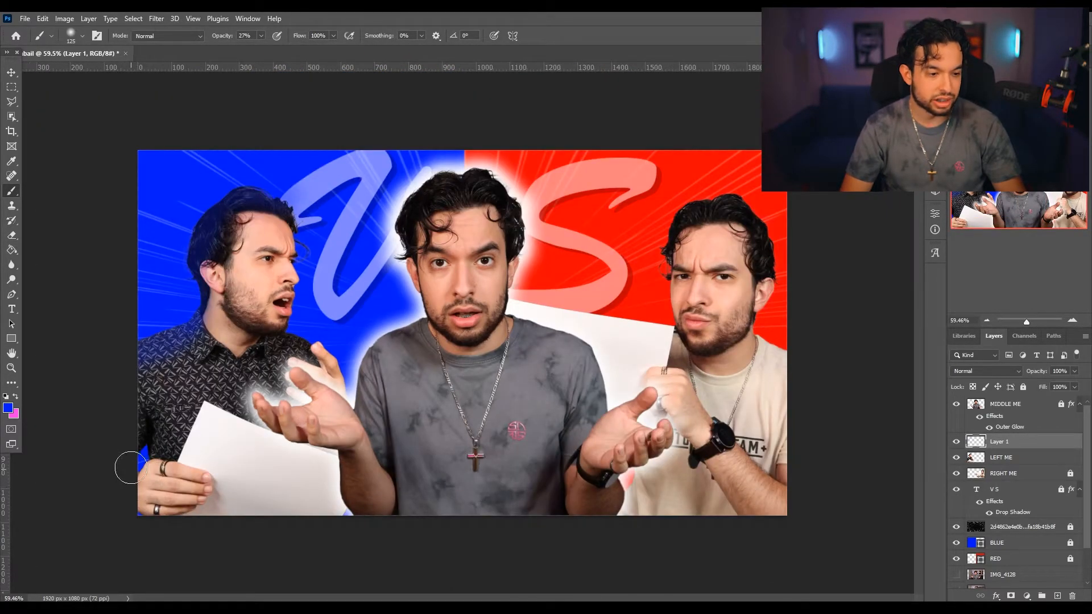
Set the blend mode of the blue paint layer to Color.
scroll(343, 330, "up", 5)
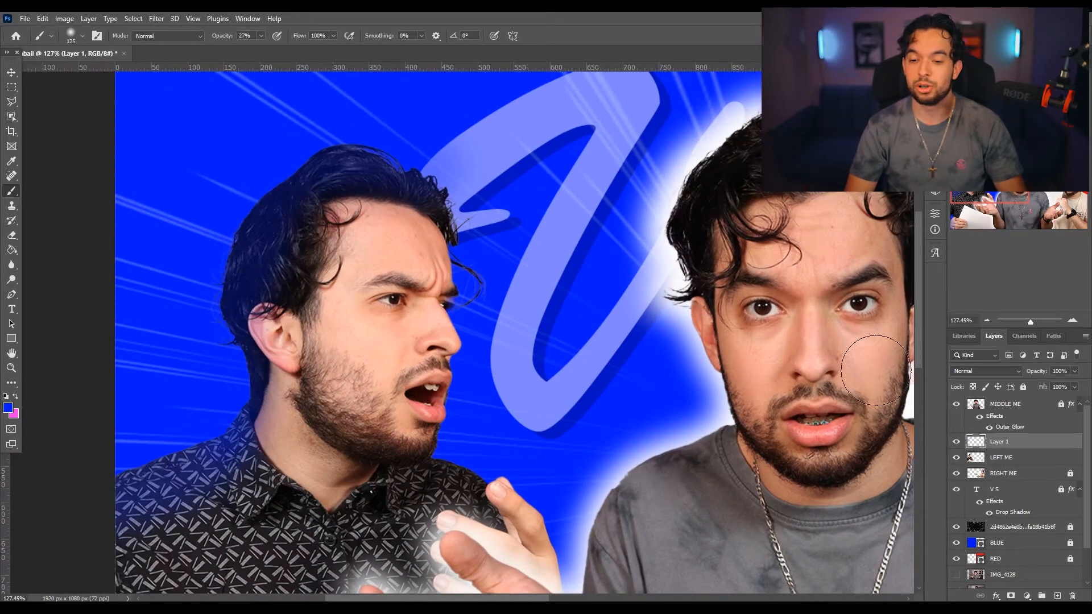
left_click(977, 371)
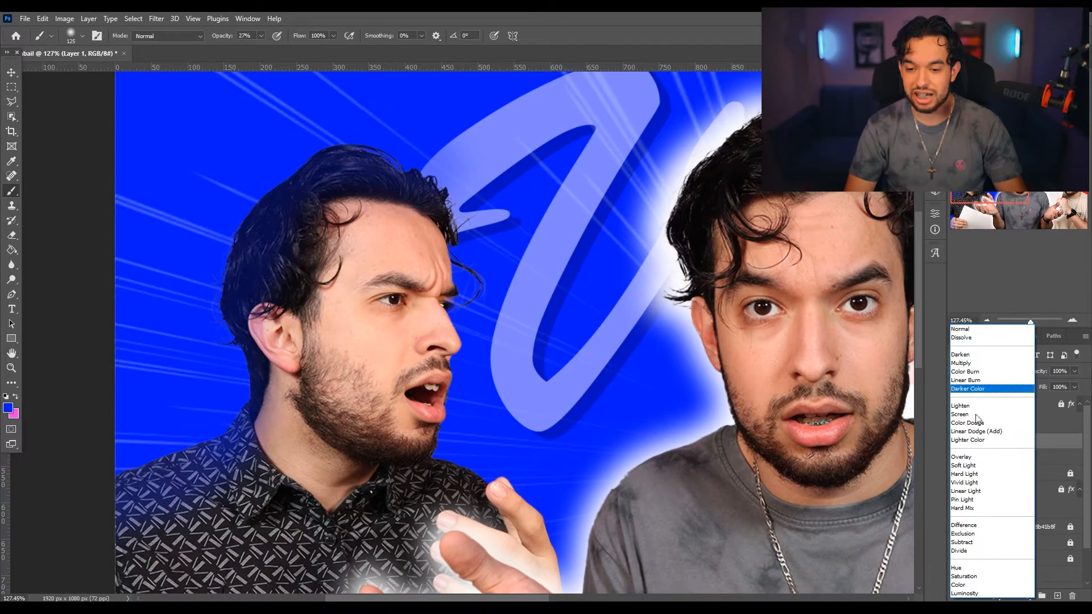
left_click(971, 585)
key("ctrl+0")
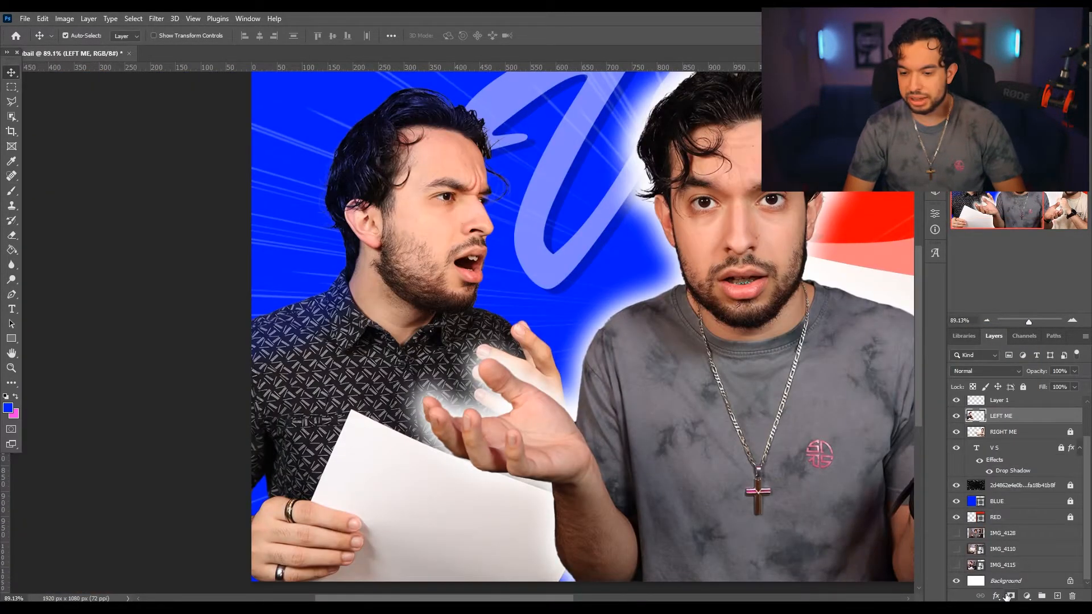
Give the LEFT ME layer a white Outer Glow with 48% opacity, 28% spread and 60 px size.
left_click(995, 596)
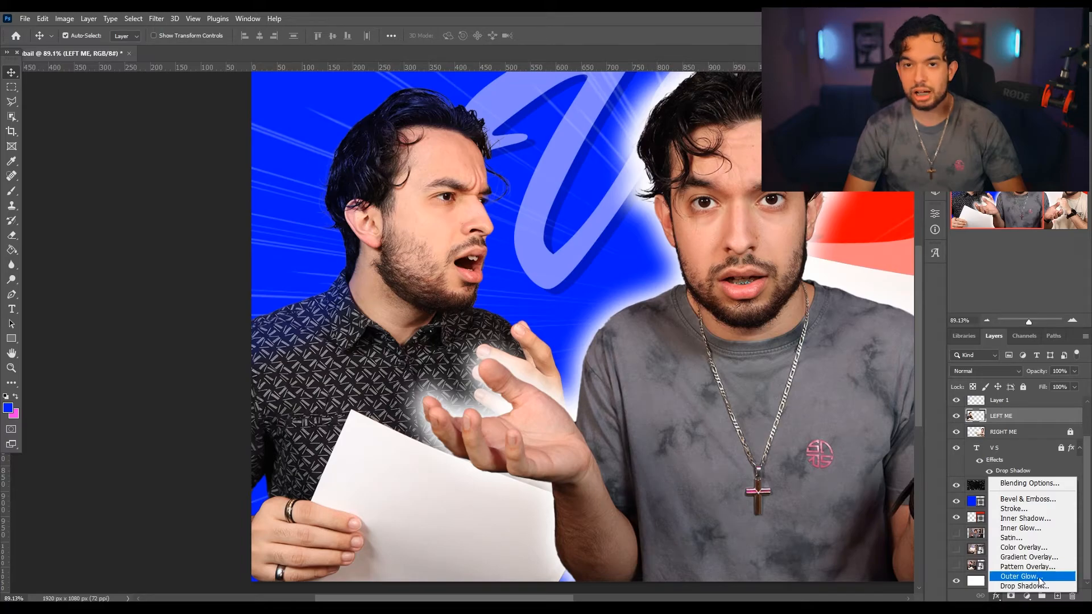
left_click(1024, 586)
type("50")
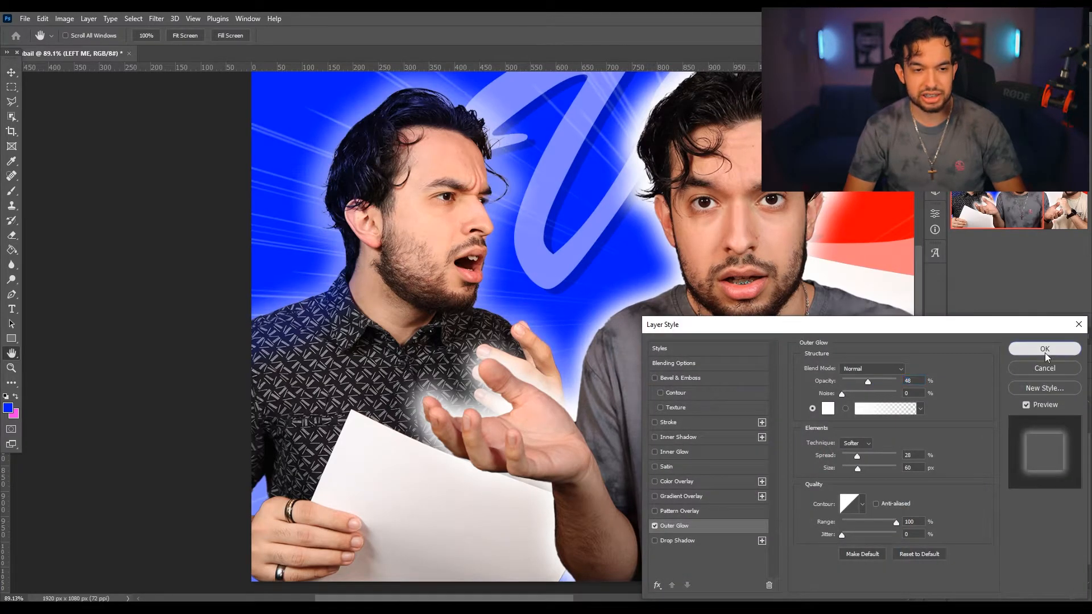
left_click(1045, 351)
scroll(275, 211, "down", 4)
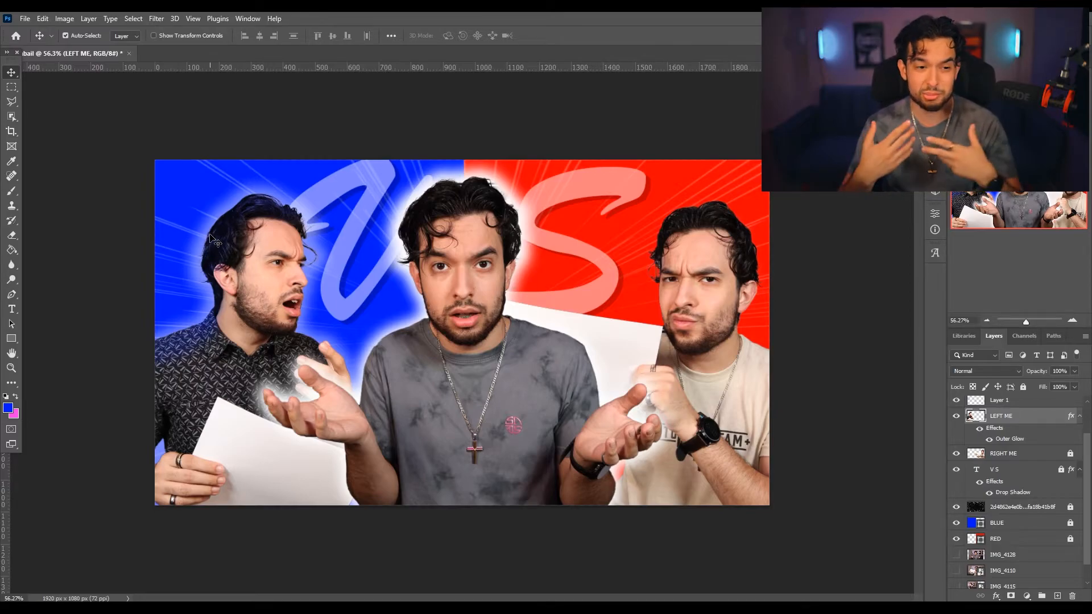
Unlock RIGHT ME and, on a new layer above it, brush background red over the edges of the right man's hair and shoulder.
left_click(1006, 483)
left_click(1074, 455)
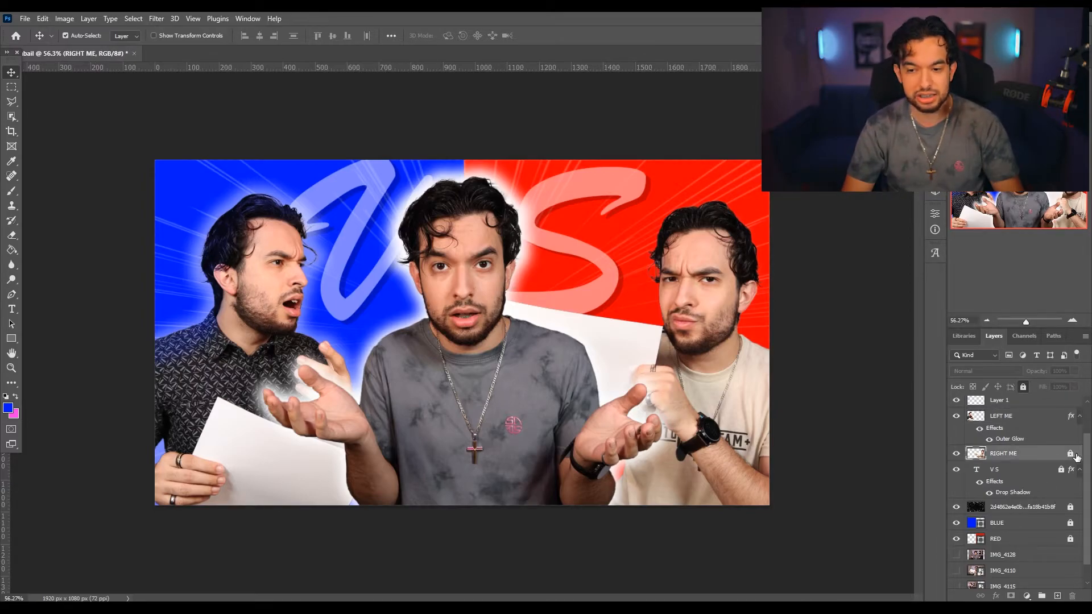
left_click(11, 190)
scroll(459, 276, "up", 5)
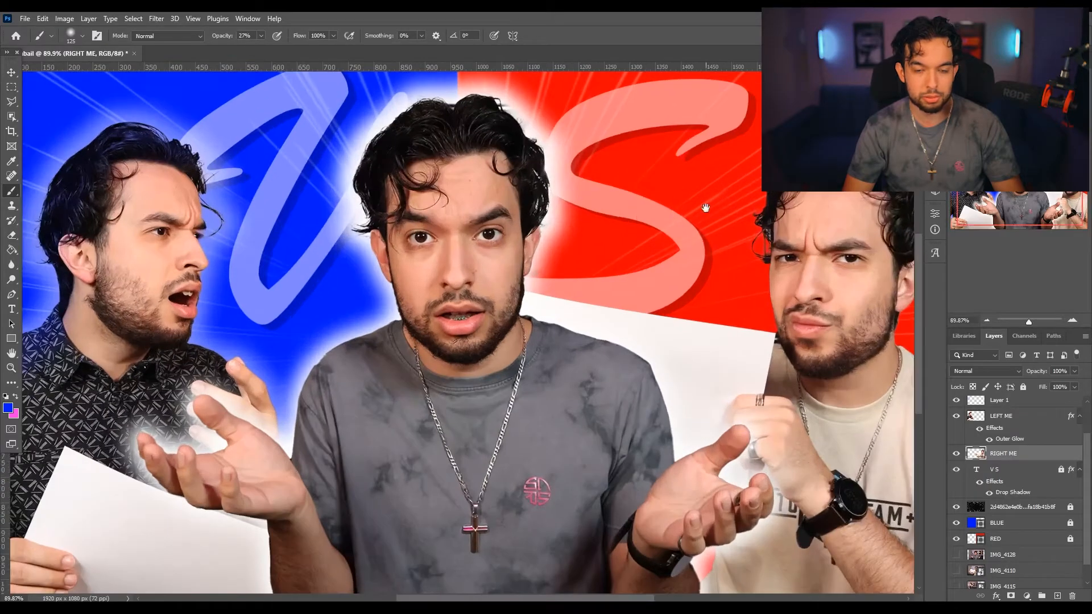
left_click(438, 233, "alt")
key("ctrl+shift+alt+n")
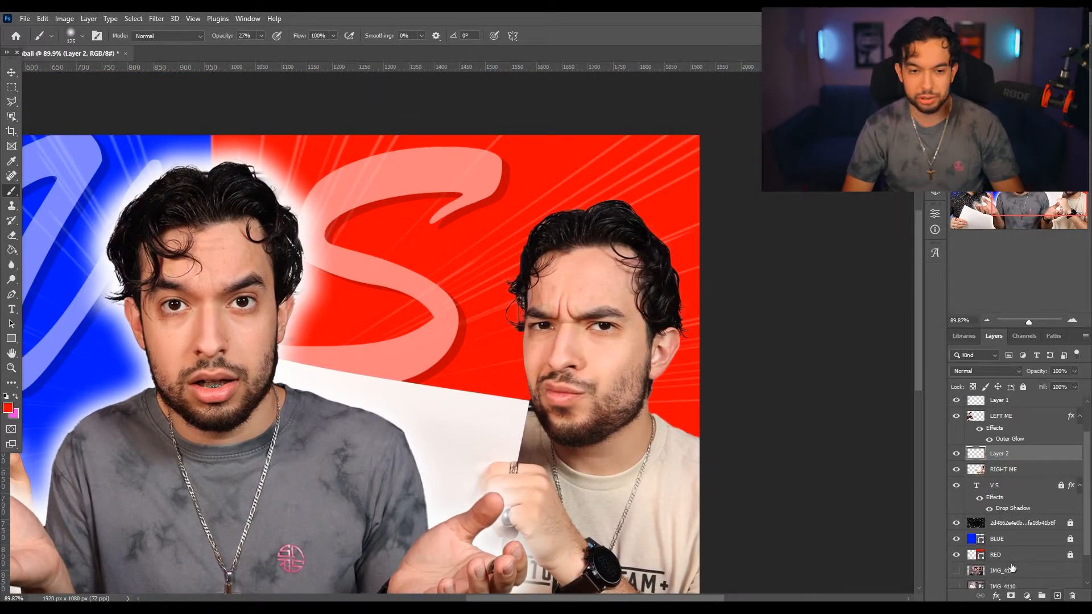
mouse_move(537, 234)
left_mouse_down()
mouse_move(572, 209)
mouse_move(653, 210)
mouse_move(694, 380)
left_mouse_up()
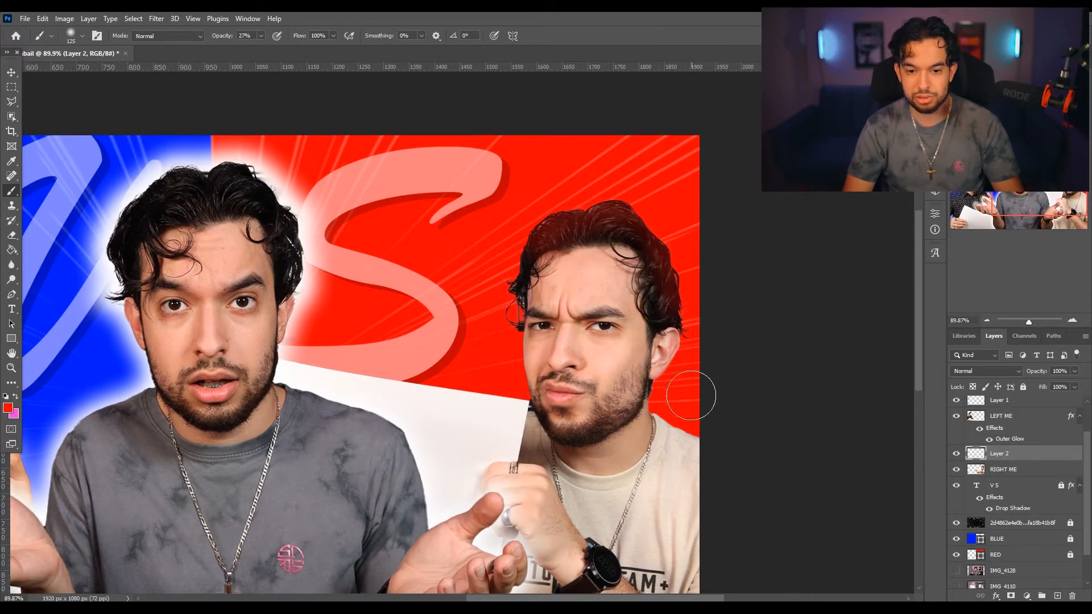
left_click_drag(695, 379, 676, 432)
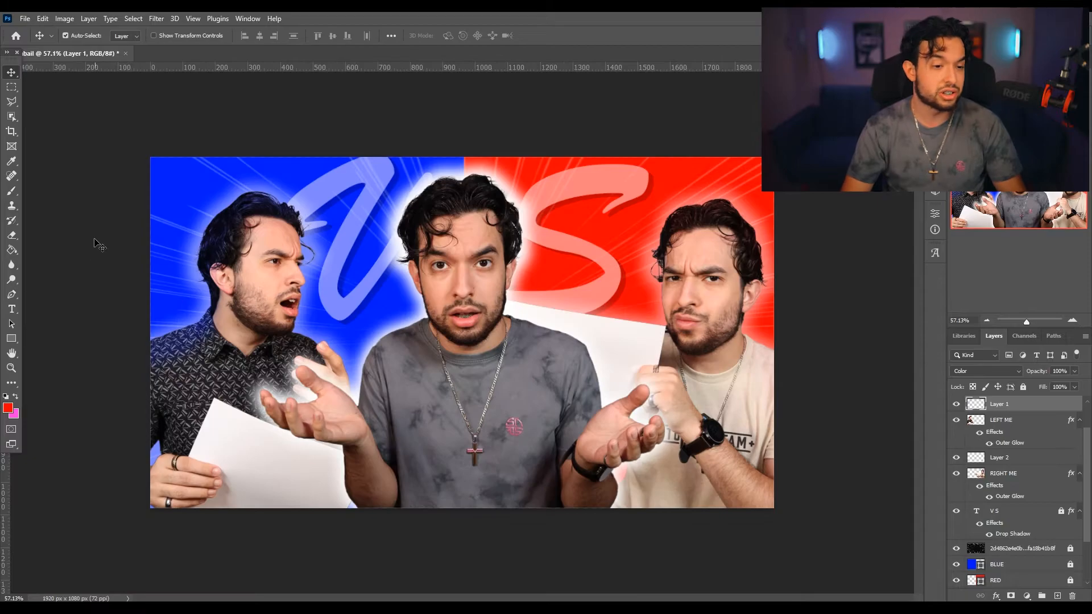
Reduce the opacity of the blue paint layer over the left man to about 54%.
scroll(190, 222, "up", 9)
left_click_drag(189, 222, 387, 277)
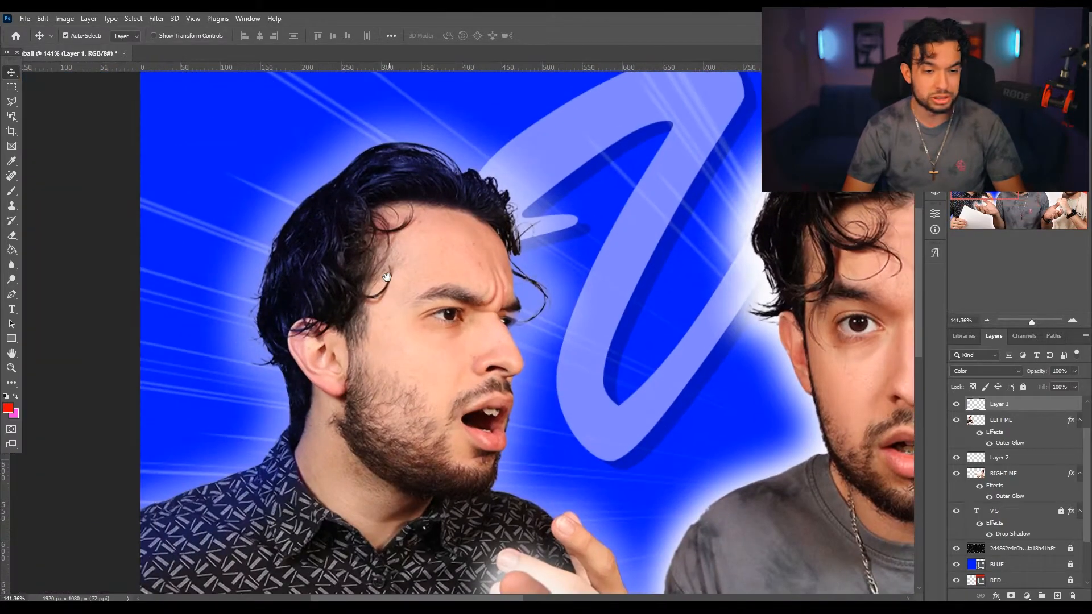
left_click(1073, 372)
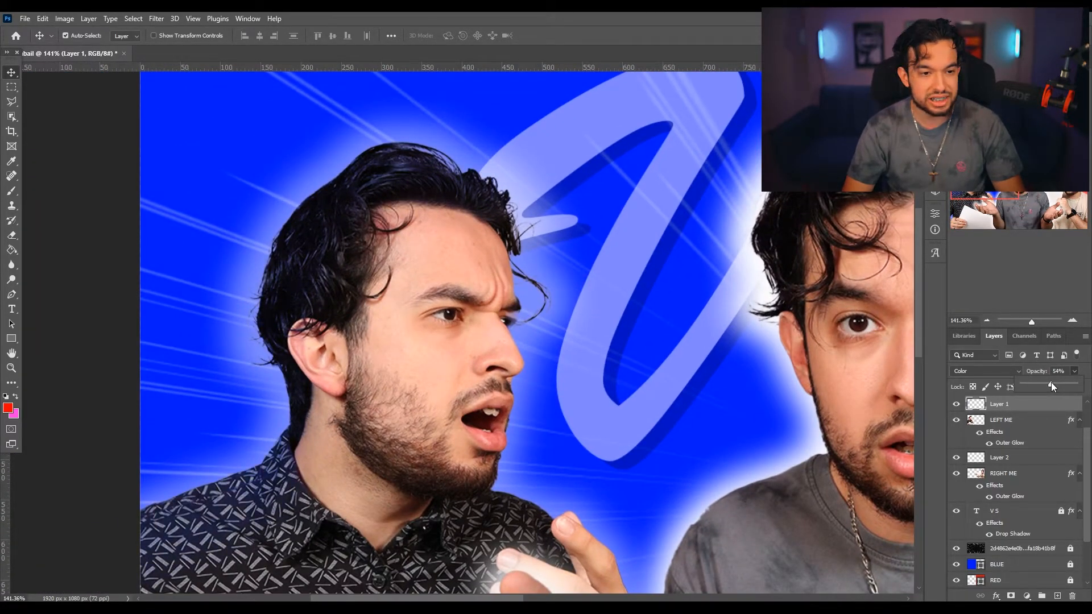
key("ctrl+0")
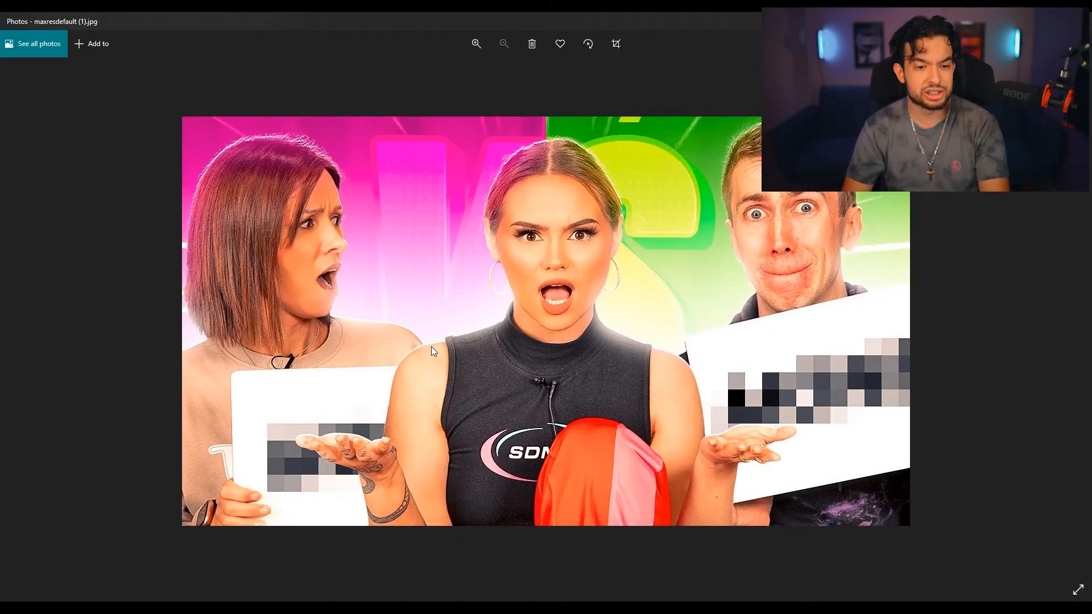
Check the background of the reference thumbnail and add a new empty layer directly above the BLUE layer.
double_click(431, 346)
double_click(526, 412)
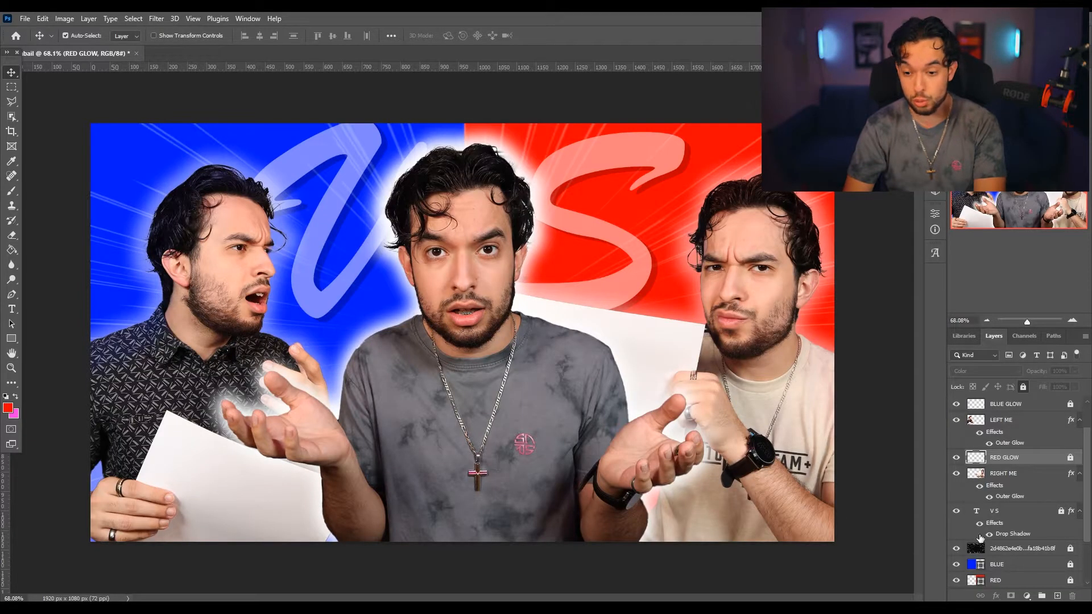
left_click(1026, 501)
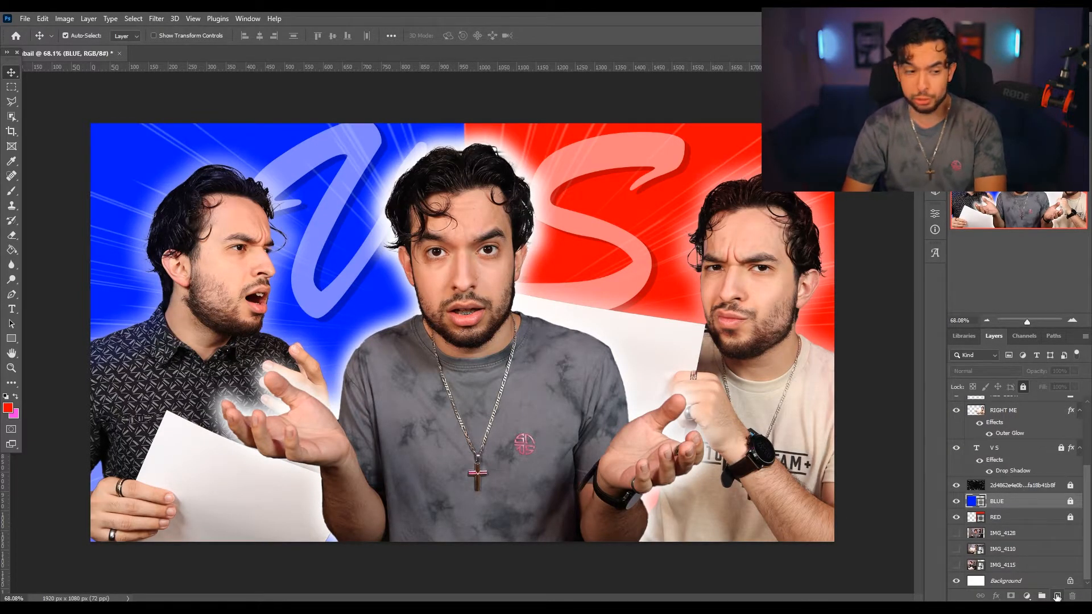
left_click(1057, 595)
Open the Gradient tool's gradient for editing and set its end colour stop at 100% to white.
left_click(11, 250)
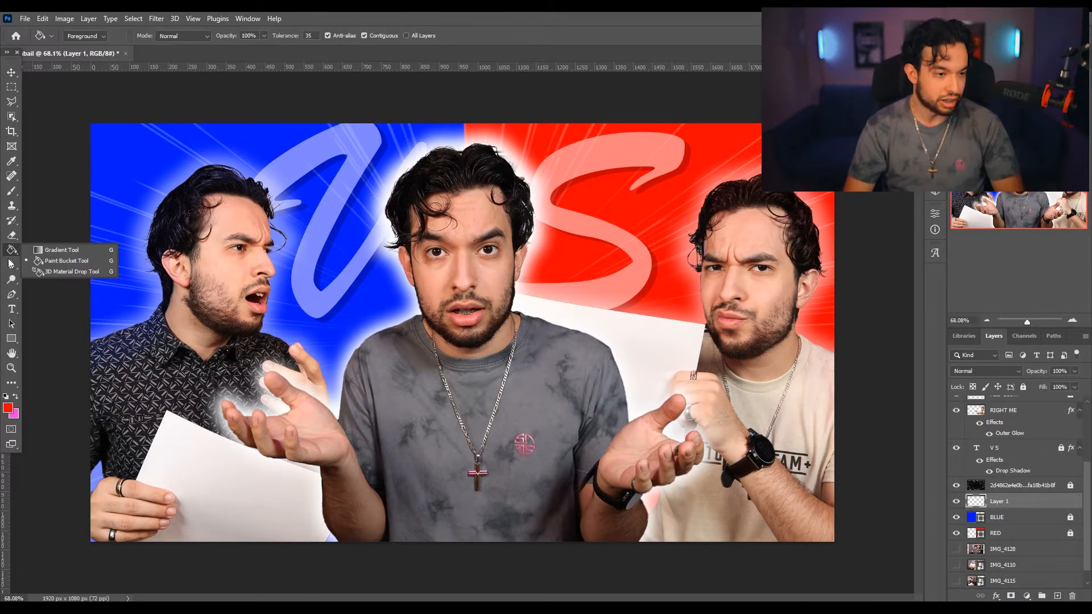
left_click(48, 250)
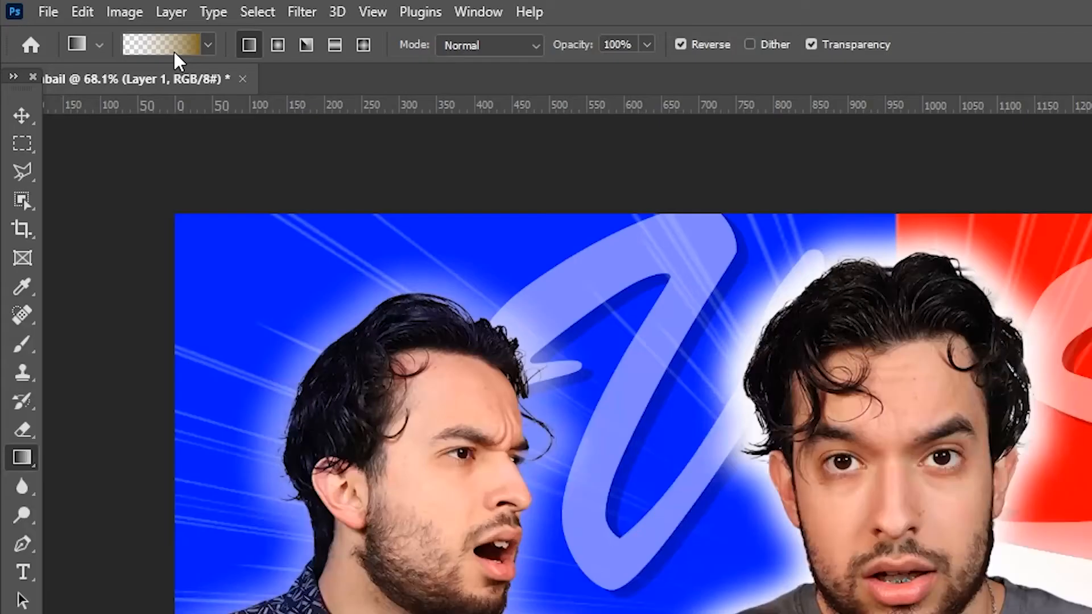
key("i")
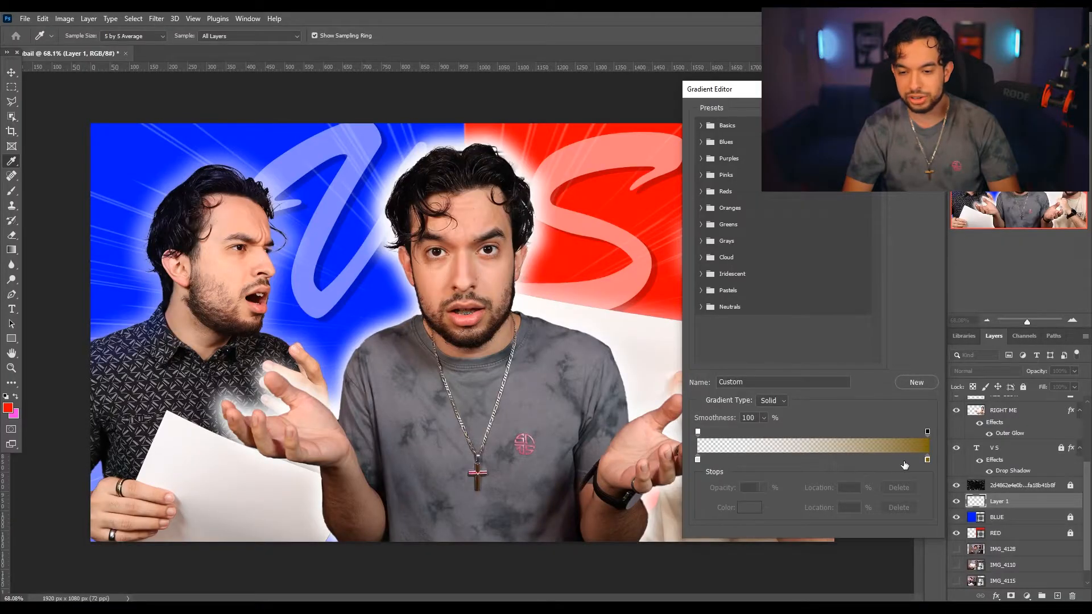
left_click(927, 459)
left_click(741, 509)
left_click_drag(813, 364, 726, 275)
left_click(1059, 332)
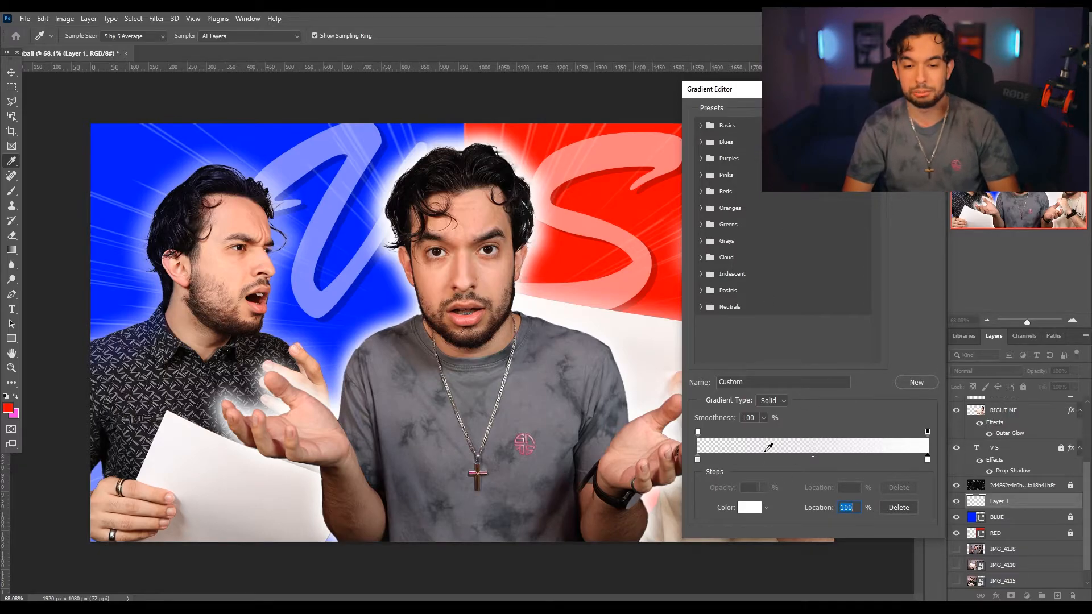
Set the gradient's start colour stop to white (ffffff) and accept the transparent-to-white gradient.
left_click(698, 460)
left_click(698, 432)
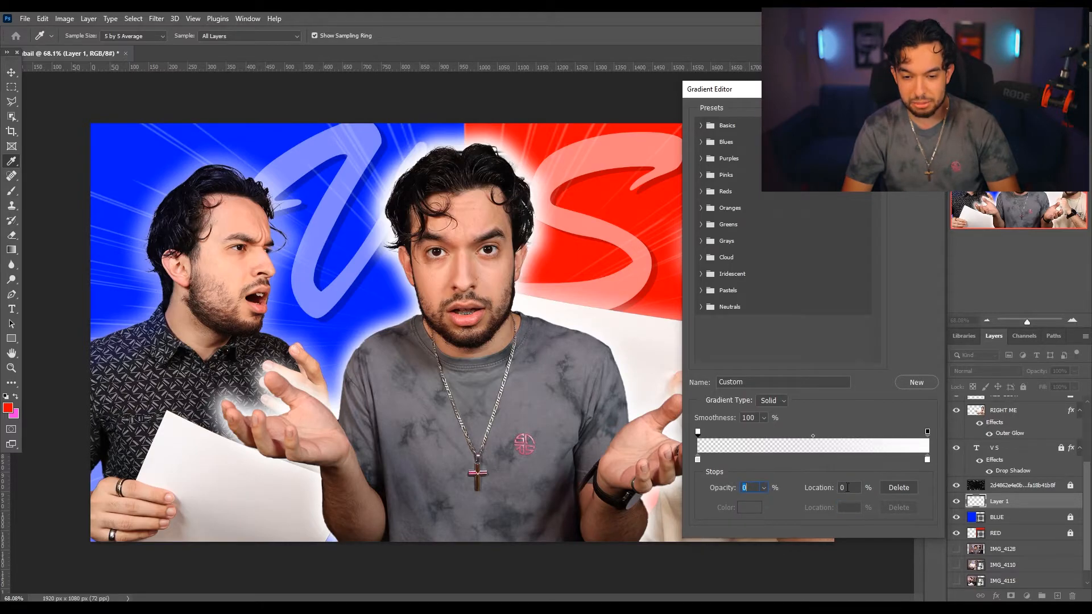
left_click(698, 460)
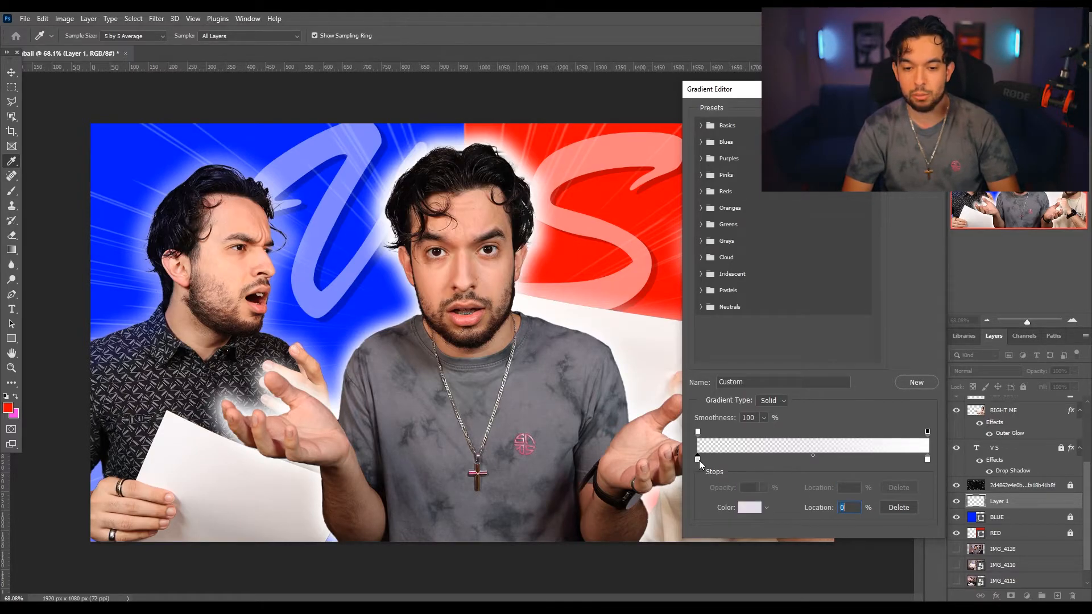
left_click(749, 507)
type("ffffff")
key("Return")
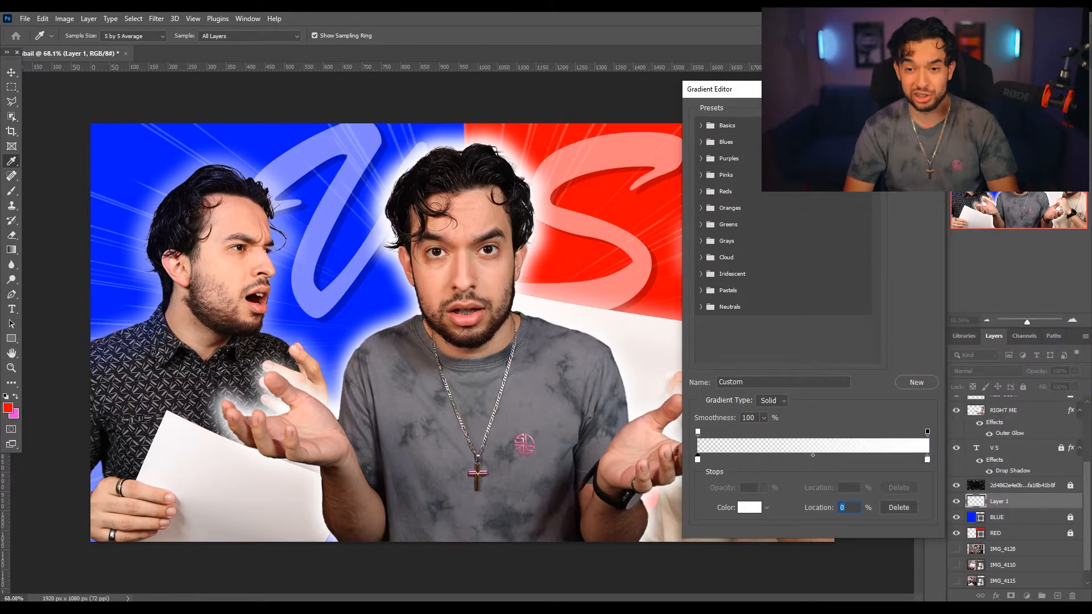
key("Return")
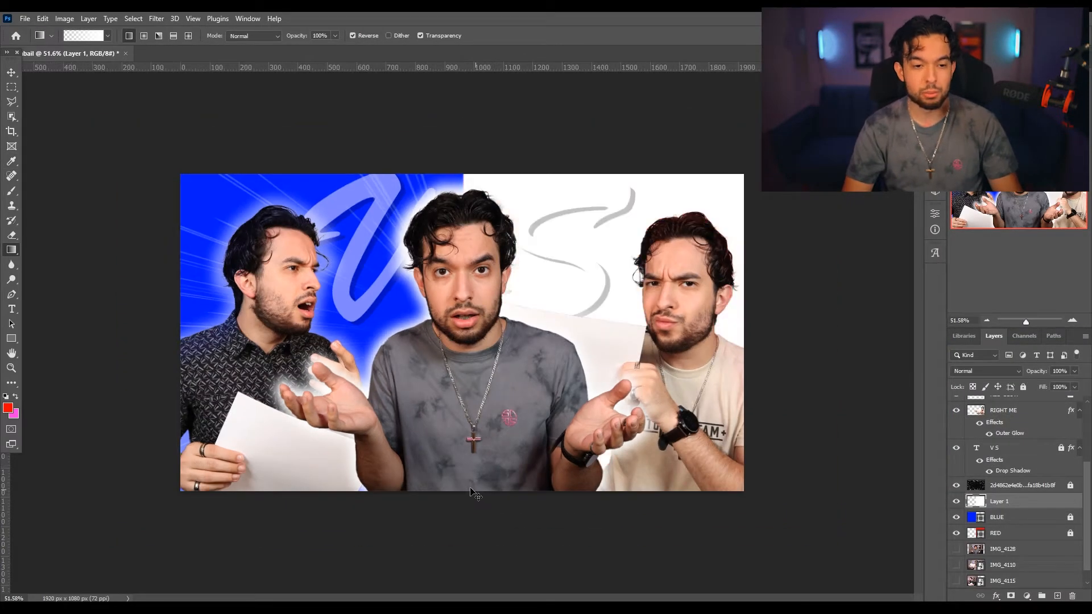
key("ctrl+z")
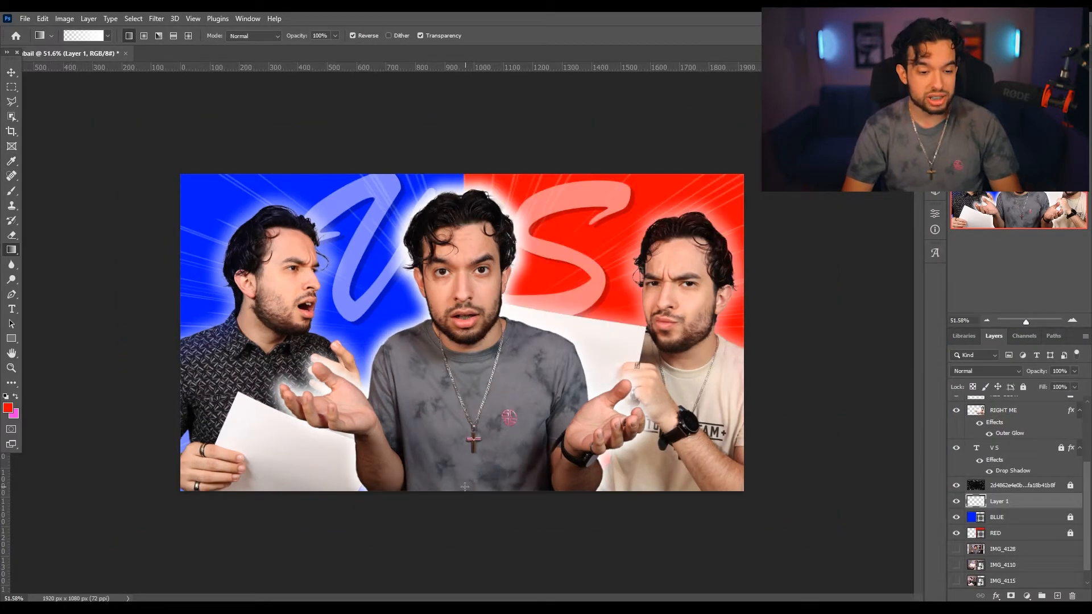
left_click_drag(462, 494, 459, 437)
left_click_drag(326, 333, 393, 318)
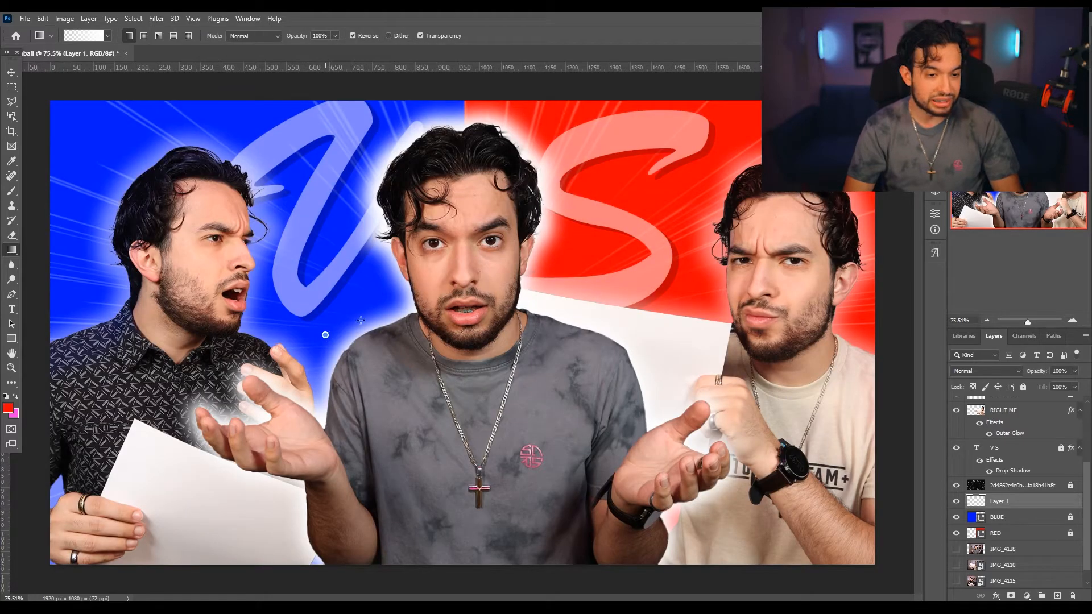
key("ctrl+z")
left_click_drag(276, 350, 594, 222)
key("ctrl+z")
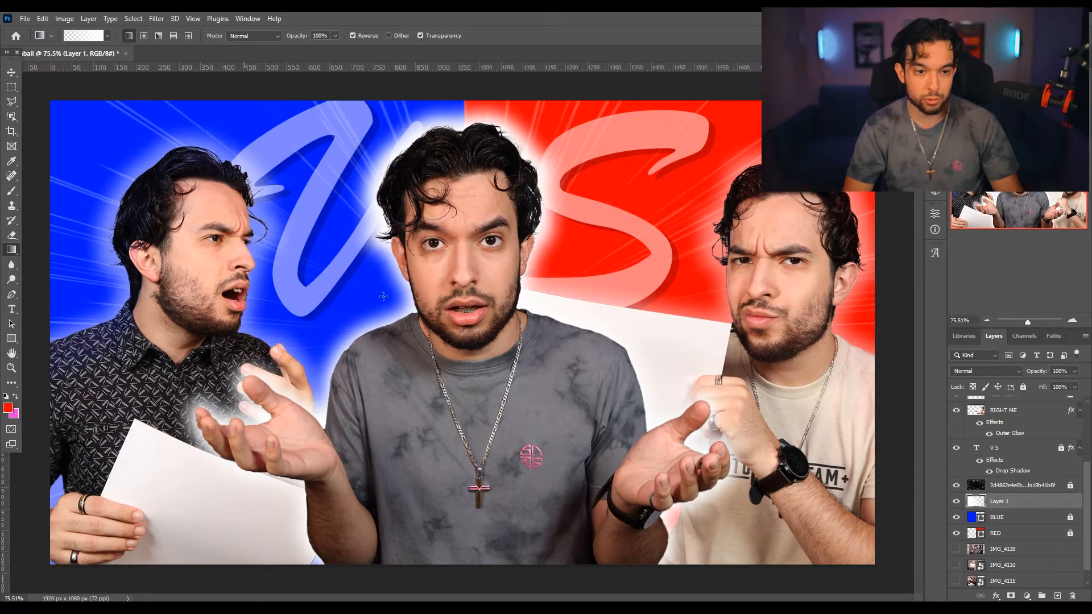
left_click_drag(266, 341, 636, 193)
key("ctrl+z")
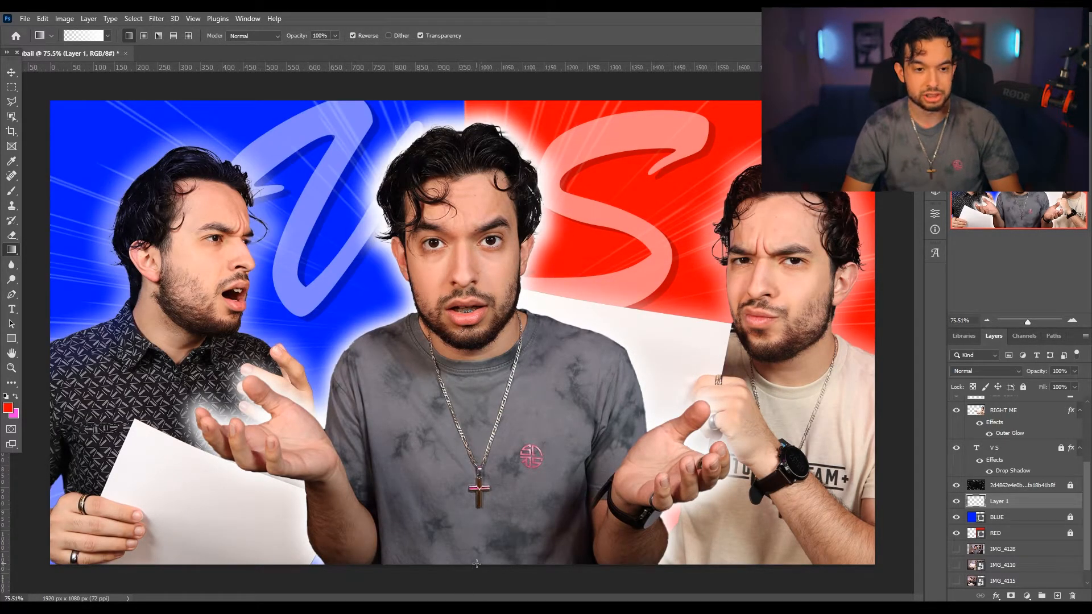
Apply the white gradient vertically from the bottom edge up to the top of the canvas on the layer above BLUE.
left_click_drag(475, 530, 477, 82)
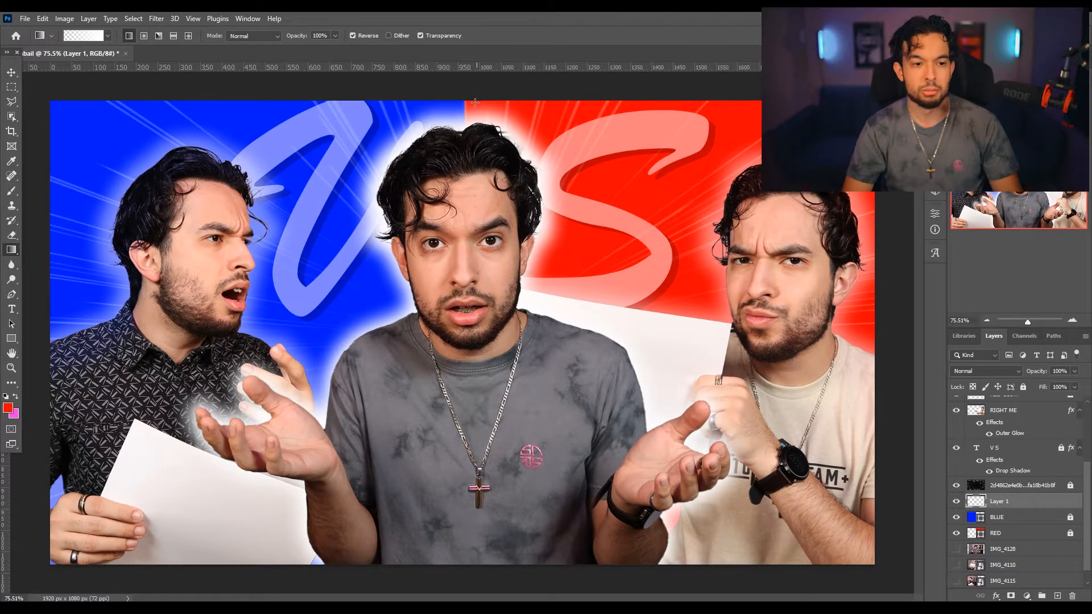
key("v")
scroll(415, 348, "down", 5)
scroll(432, 358, "up", 4)
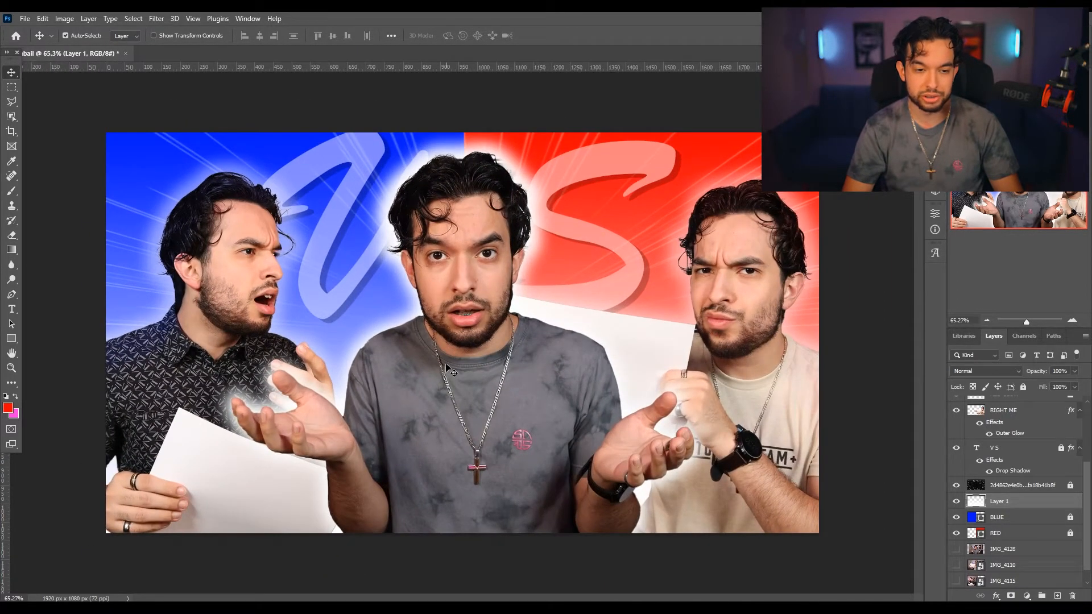
scroll(462, 336, "up", 1)
left_click(160, 357)
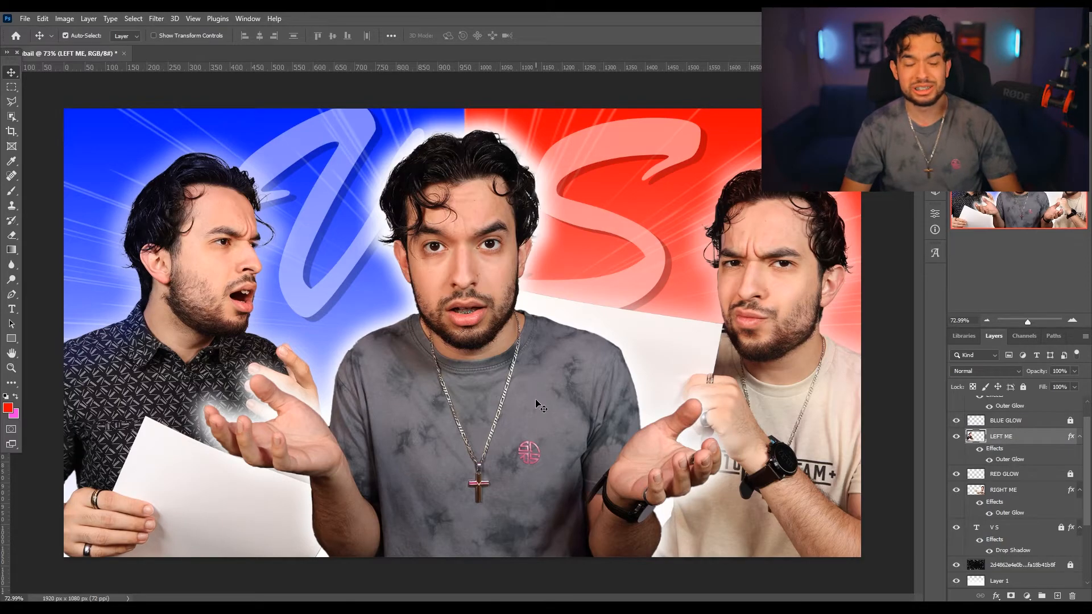
Duplicate all layers from RED up to MIDDLE ME and merge the copies into a single layer.
scroll(594, 367, "down", 1)
scroll(1000, 516, "down", 3)
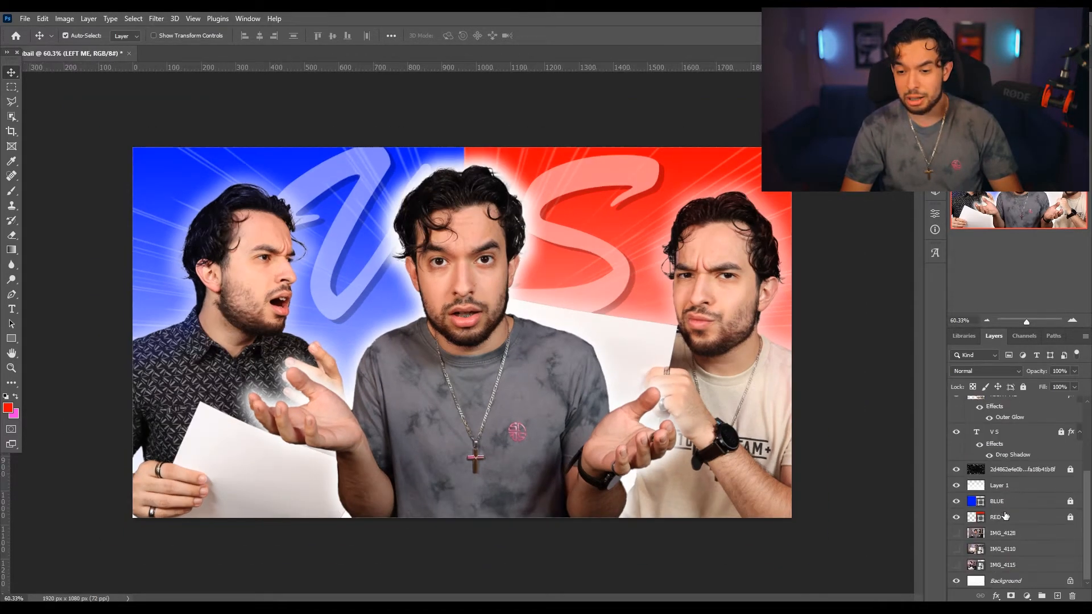
left_click(1000, 518)
scroll(999, 514, "up", 1)
scroll(998, 510, "down", 1)
scroll(998, 510, "up", 3)
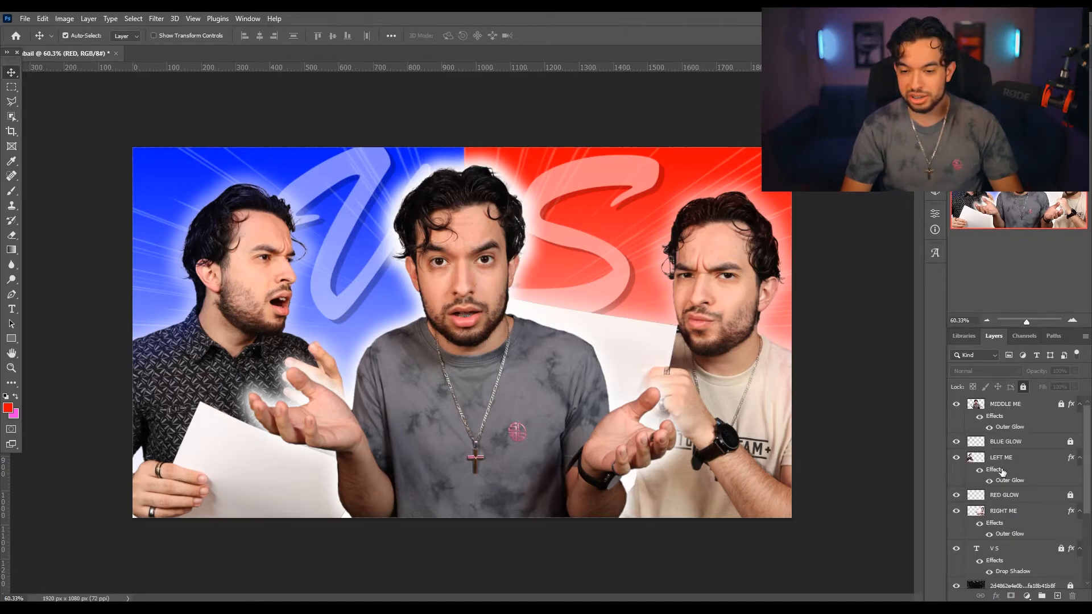
left_click(1004, 404, "shift")
scroll(1005, 455, "down", 4)
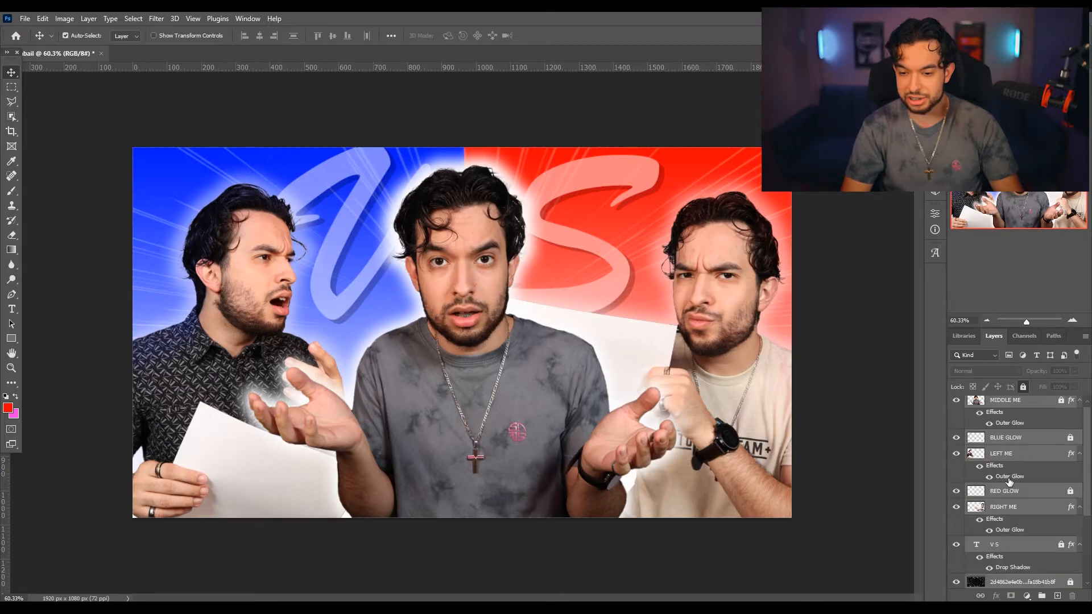
scroll(1005, 490, "up", 3)
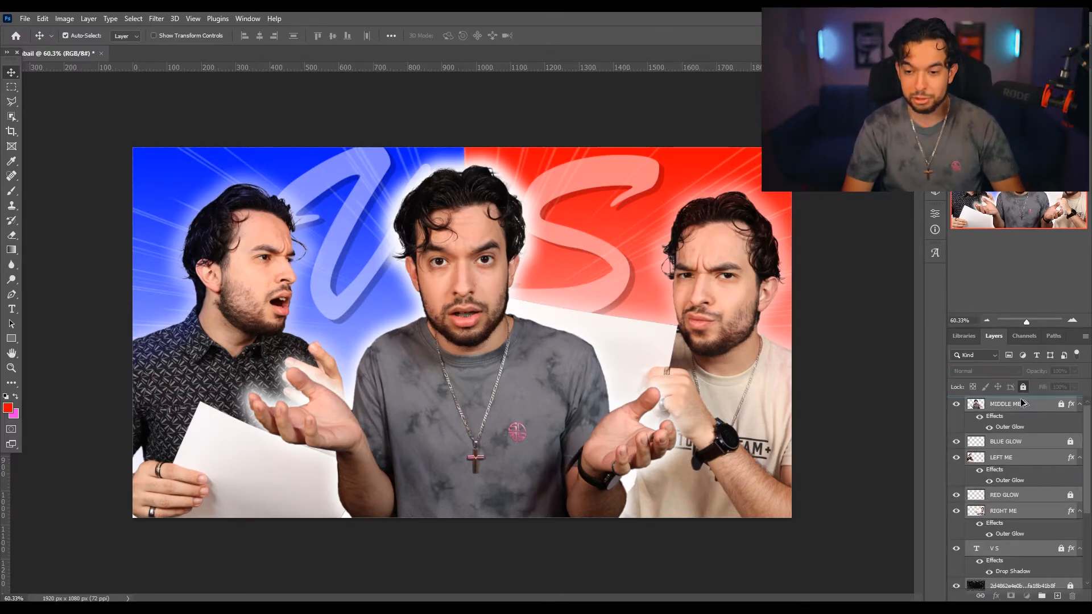
key("ctrl+j")
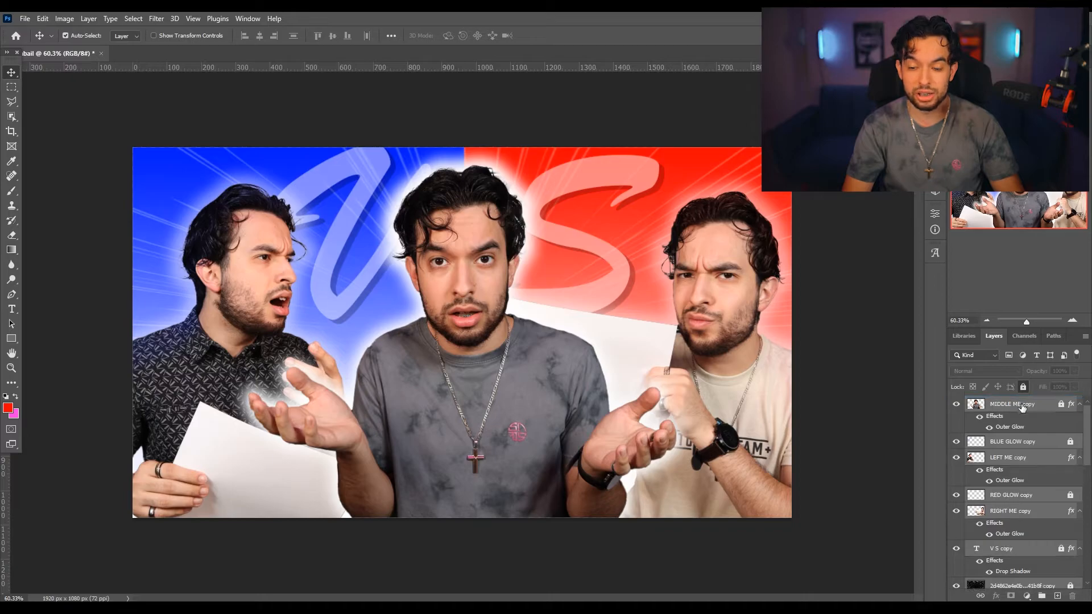
right_click(1017, 455)
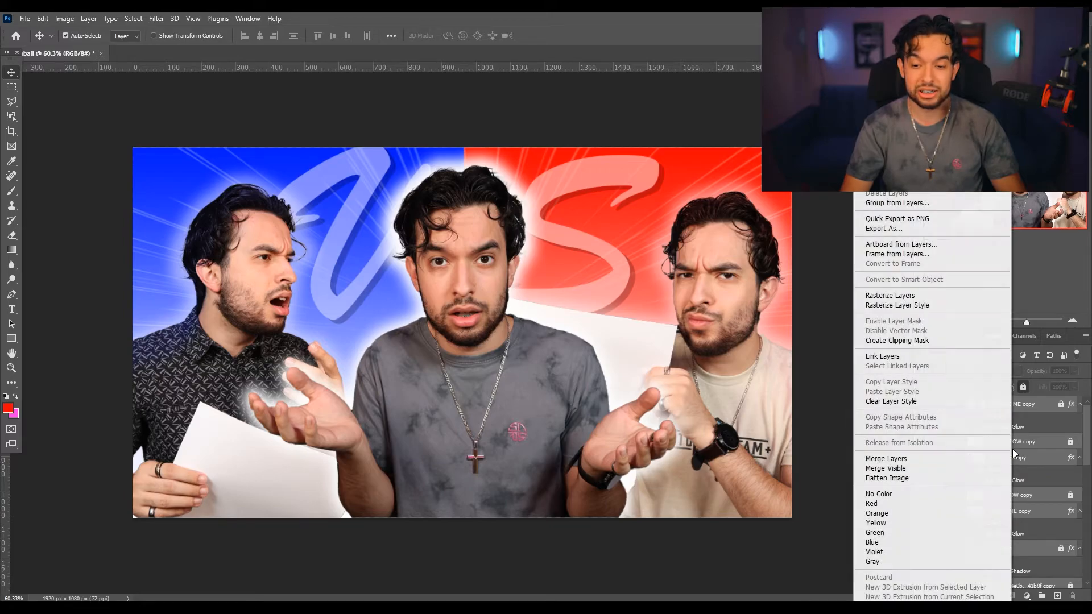
left_click(965, 454)
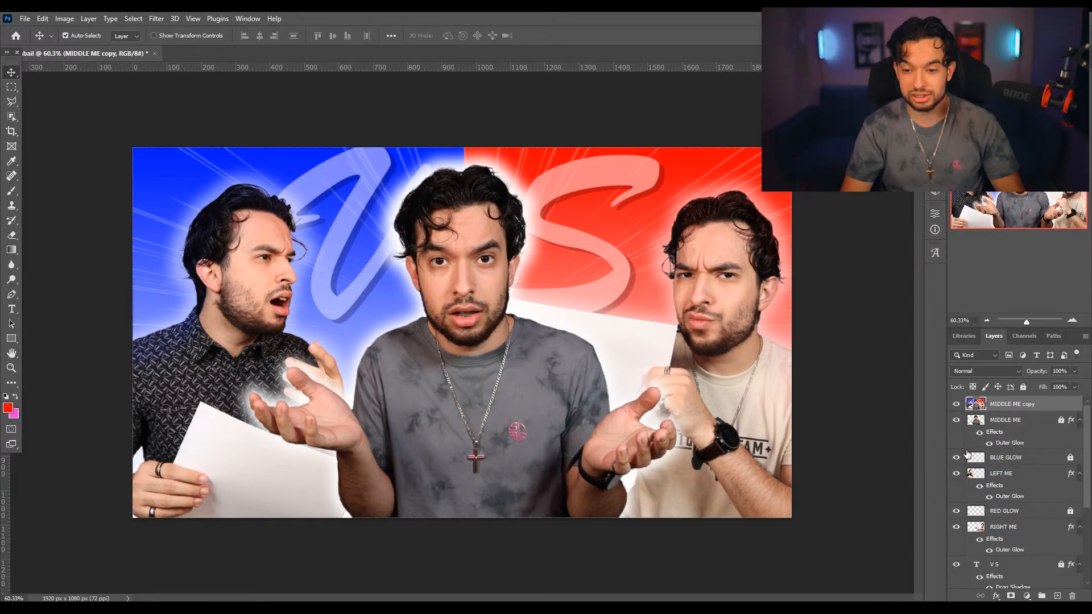
Toggle the merged copy's visibility to compare it with the originals, and leave it as the only visible layer.
left_click(956, 407)
left_click(956, 407)
left_click(956, 407)
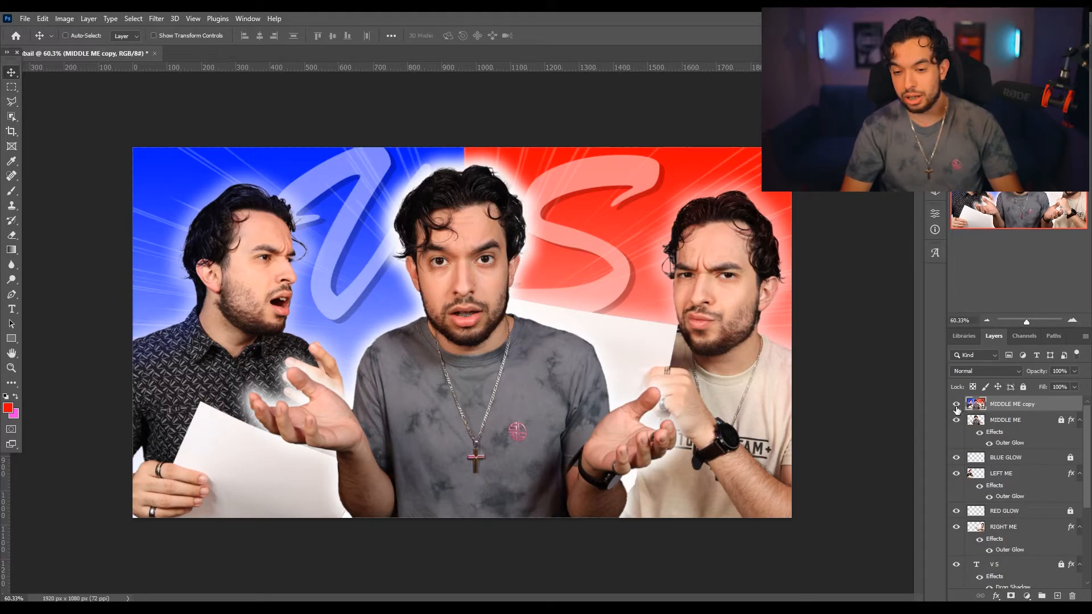
left_click(956, 406)
left_click(956, 406)
left_click(956, 406)
left_click(956, 406)
left_click(956, 405)
left_click(957, 405)
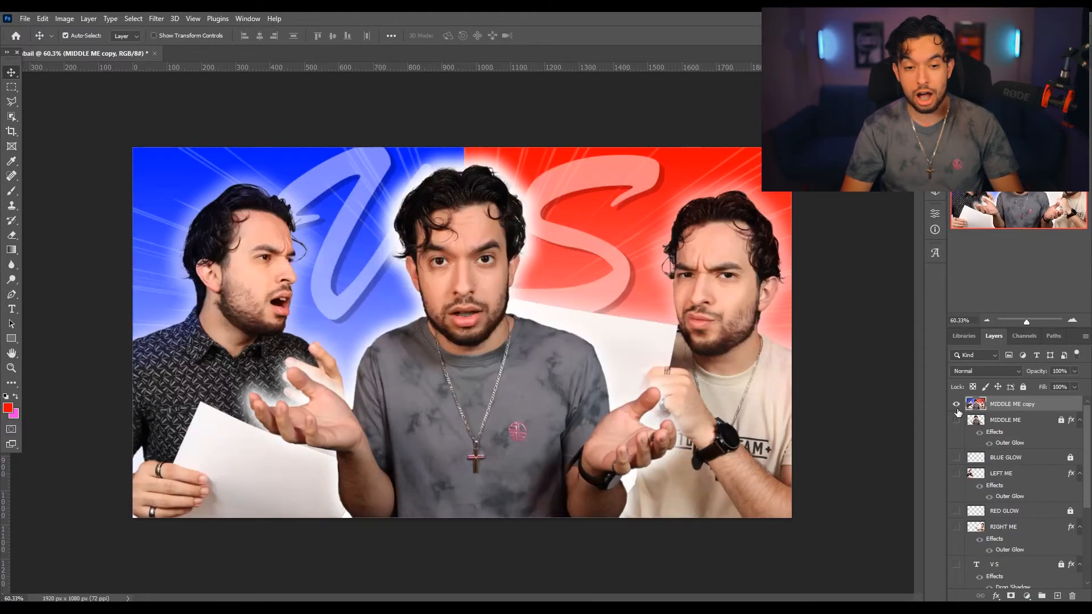
left_click(956, 405)
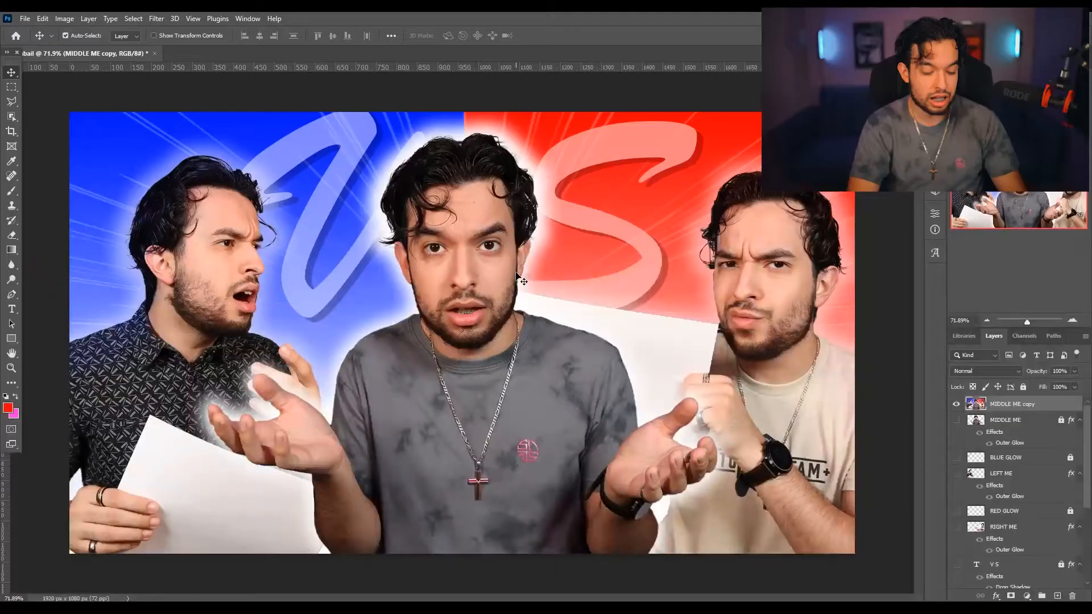
Brighten the merged copy with Levels by setting the white input level to 240, and compare the preview.
key("ctrl+l")
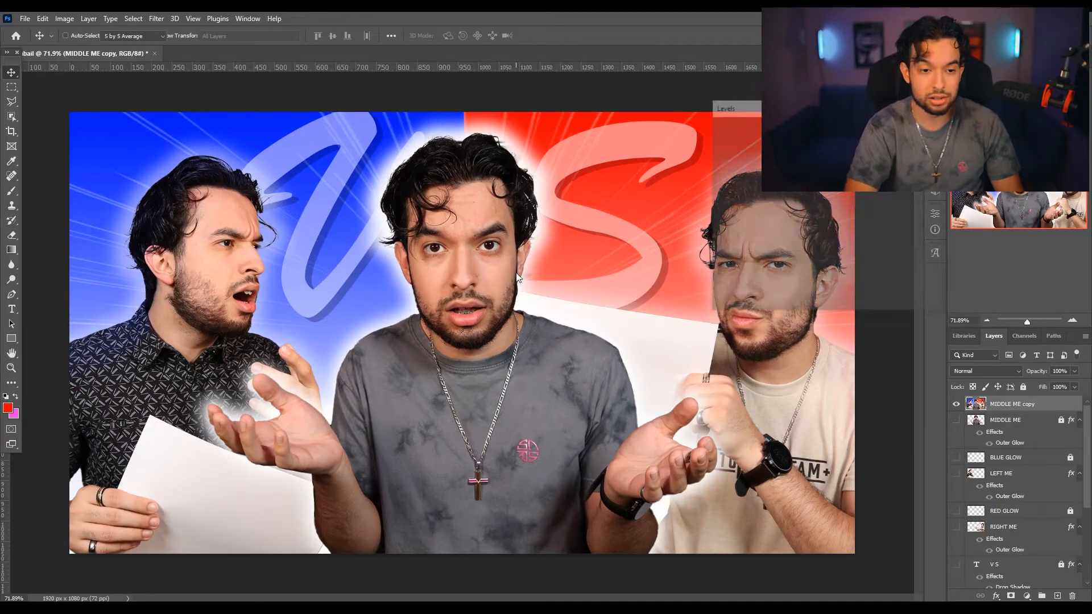
left_click_drag(724, 110, 815, 119)
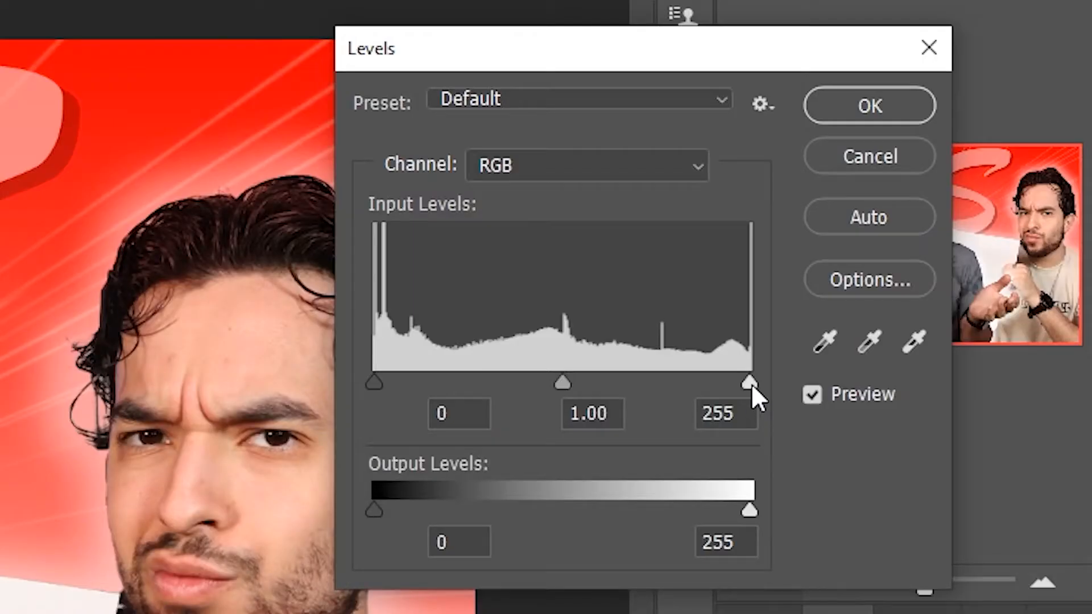
left_click_drag(752, 381, 729, 386)
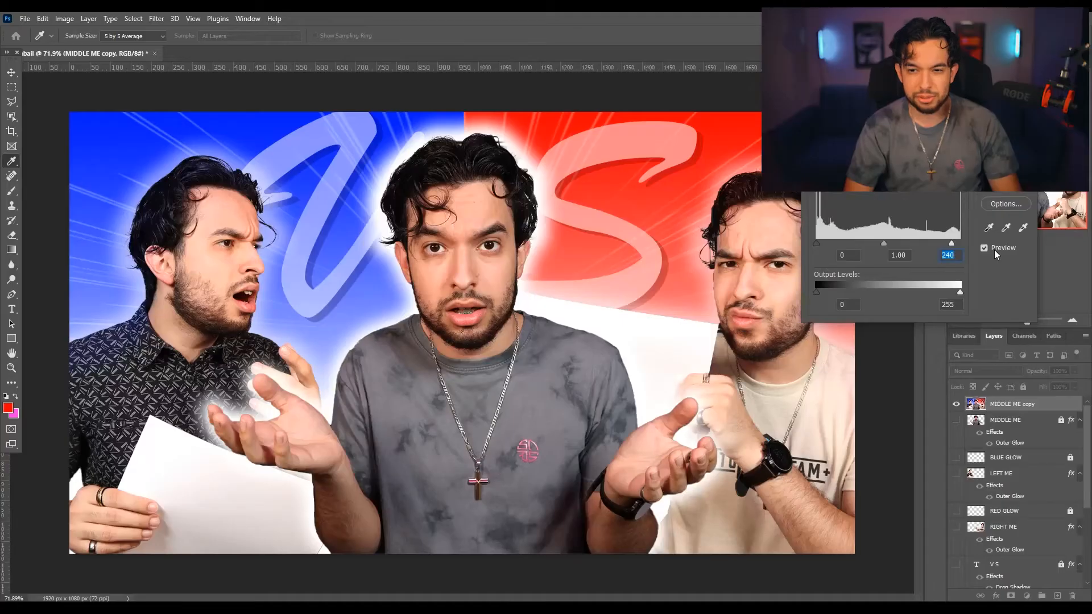
left_click(992, 249)
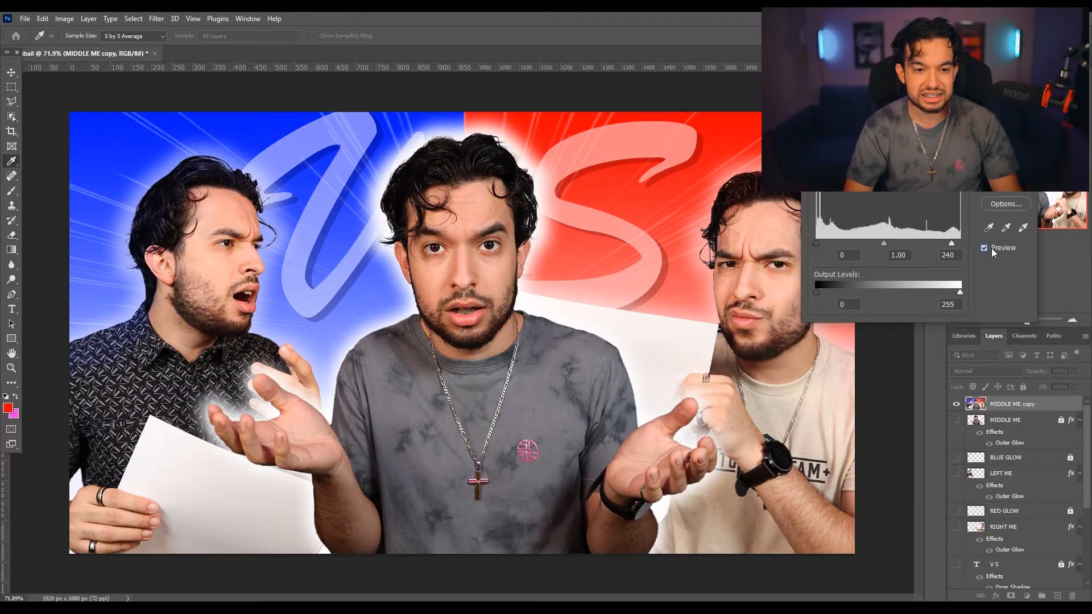
left_click(991, 249)
left_click(992, 249)
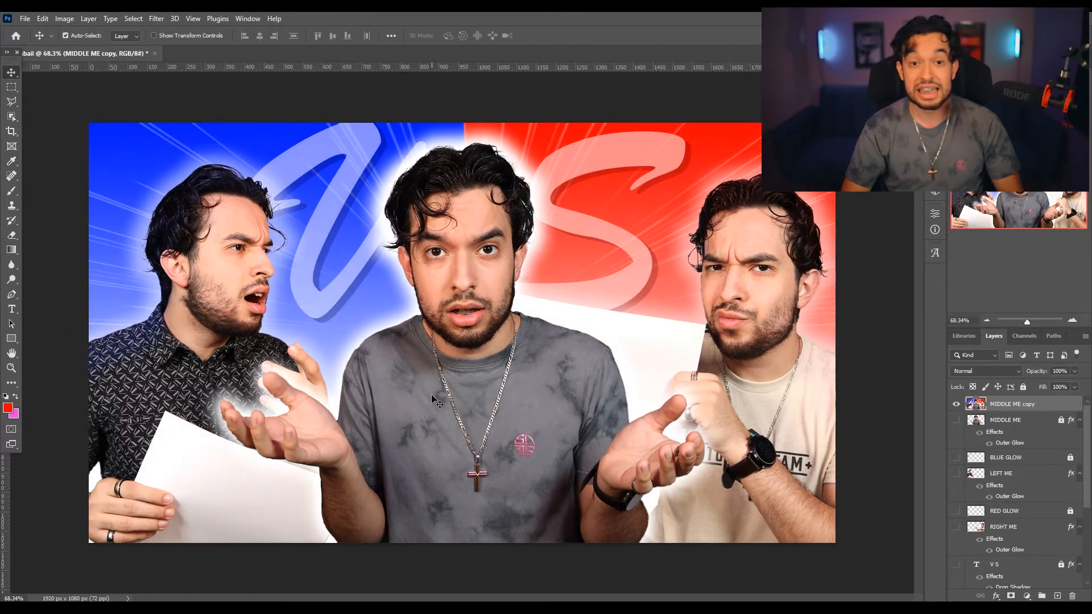
Increase the merged copy's saturation with a Hue/Saturation adjustment.
key("ctrl+semicolon")
key("ctrl+u")
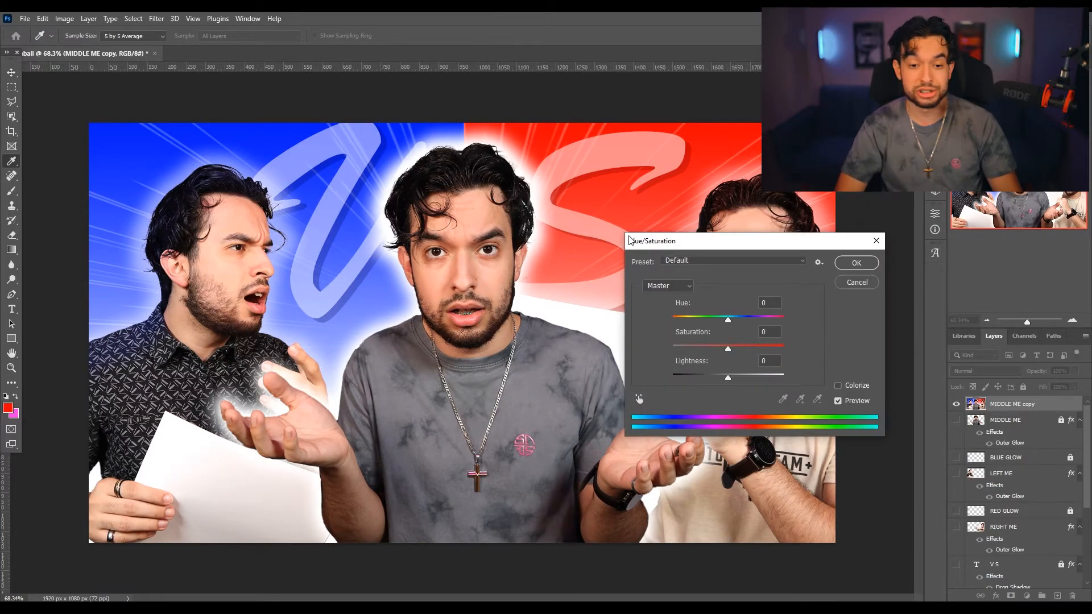
left_click_drag(639, 241, 747, 168)
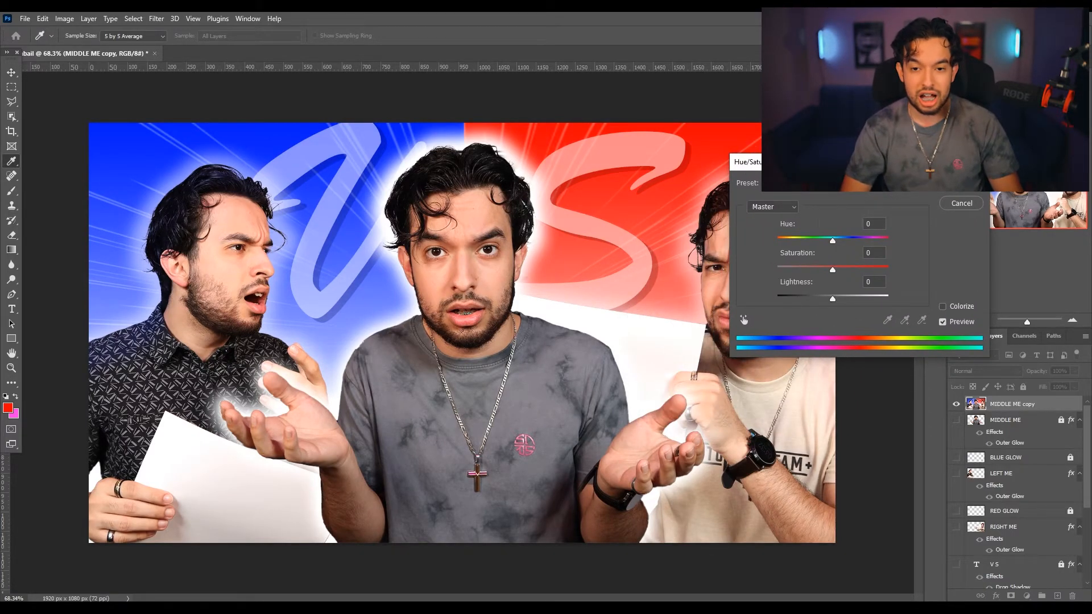
left_click_drag(841, 163, 893, 272)
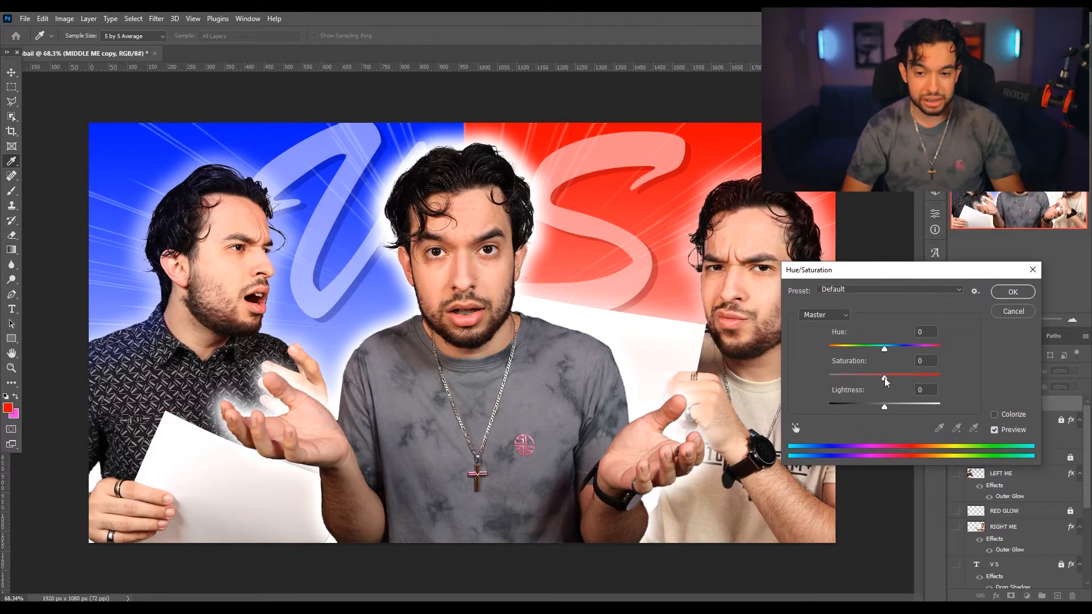
left_click_drag(884, 379, 948, 382)
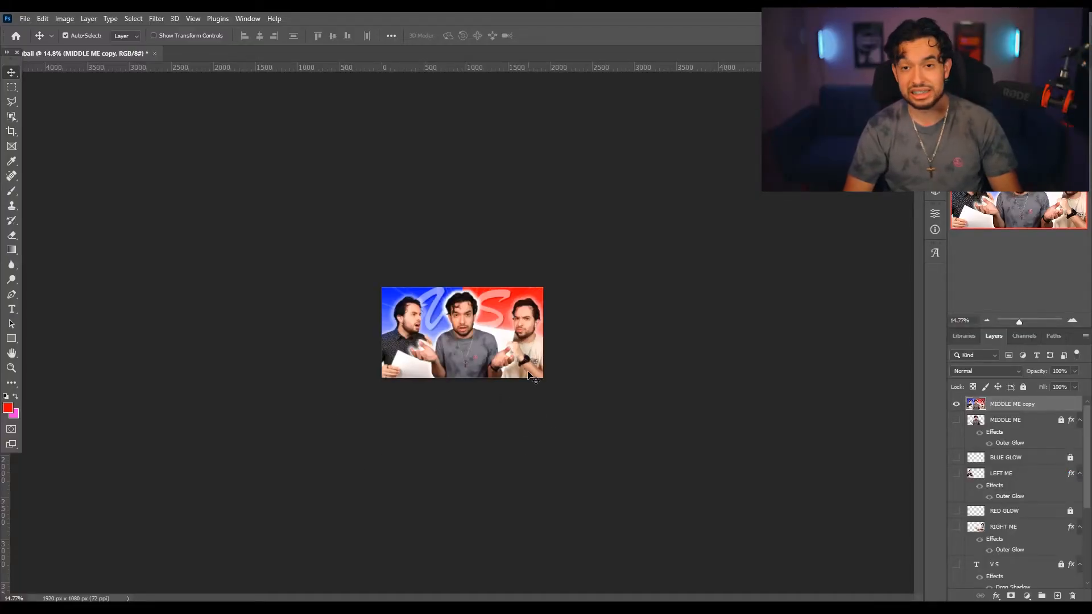
Sharpen the merged copy with Unsharp Mask, using a 1.7-pixel radius and trying an amount of 500%.
scroll(465, 374, "up", 2)
scroll(473, 365, "up", 6)
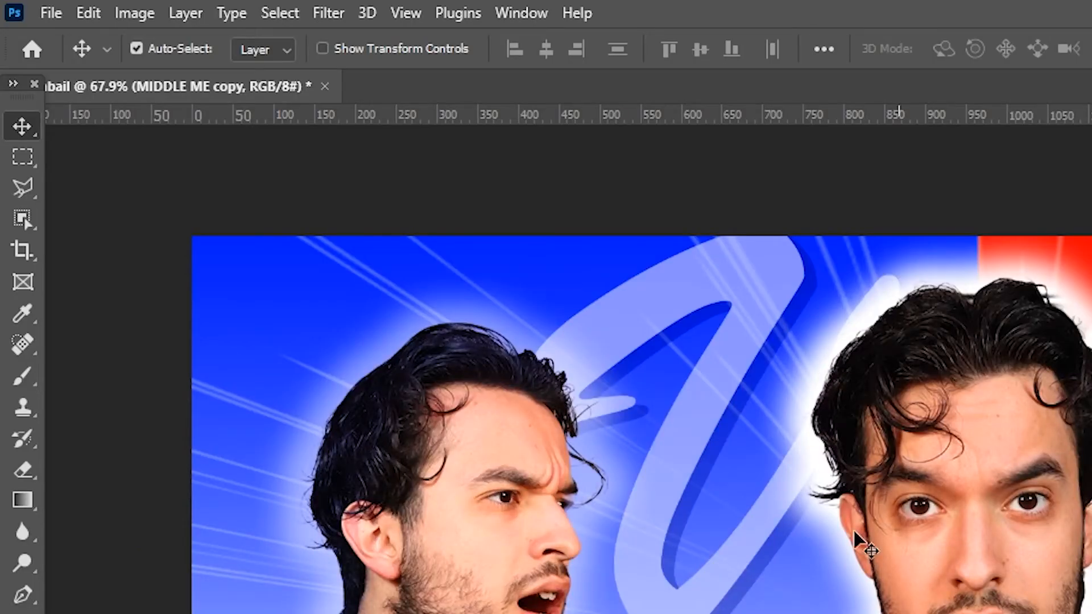
left_click(329, 13)
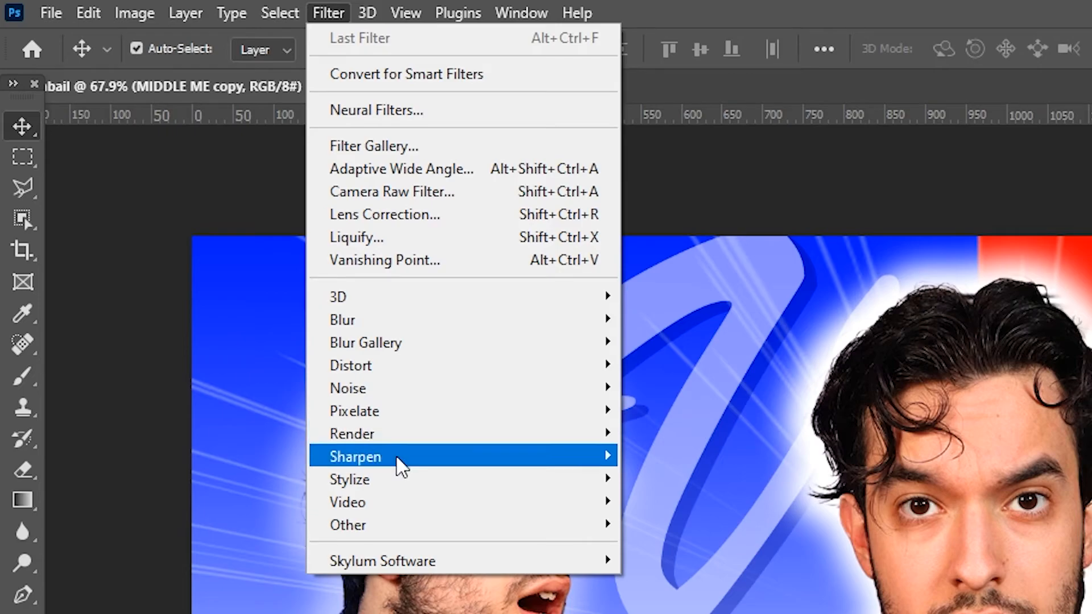
mouse_move(392, 456)
left_click(699, 570)
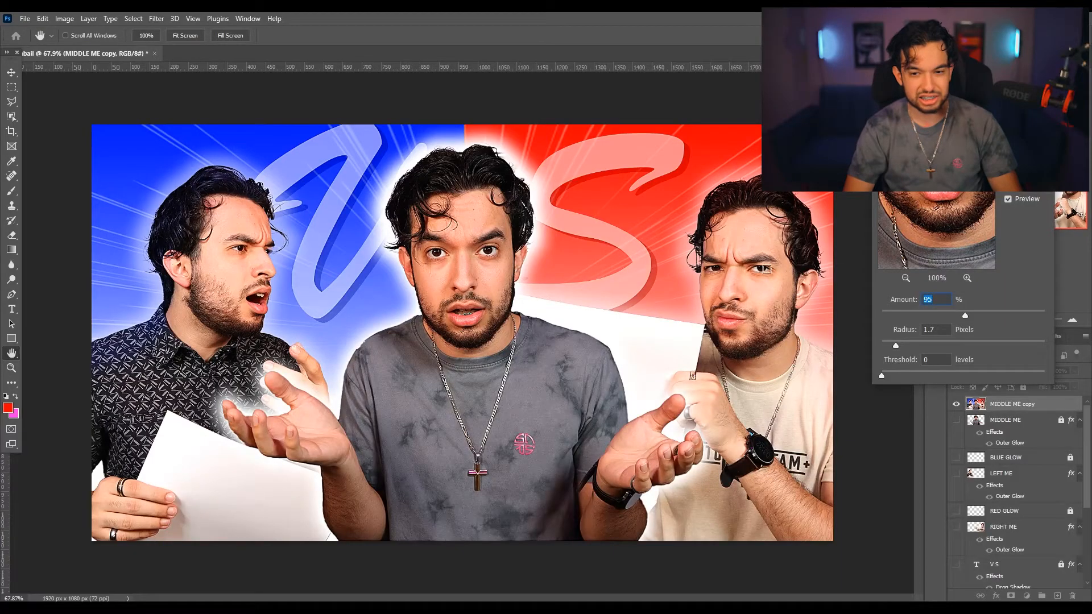
type("500")
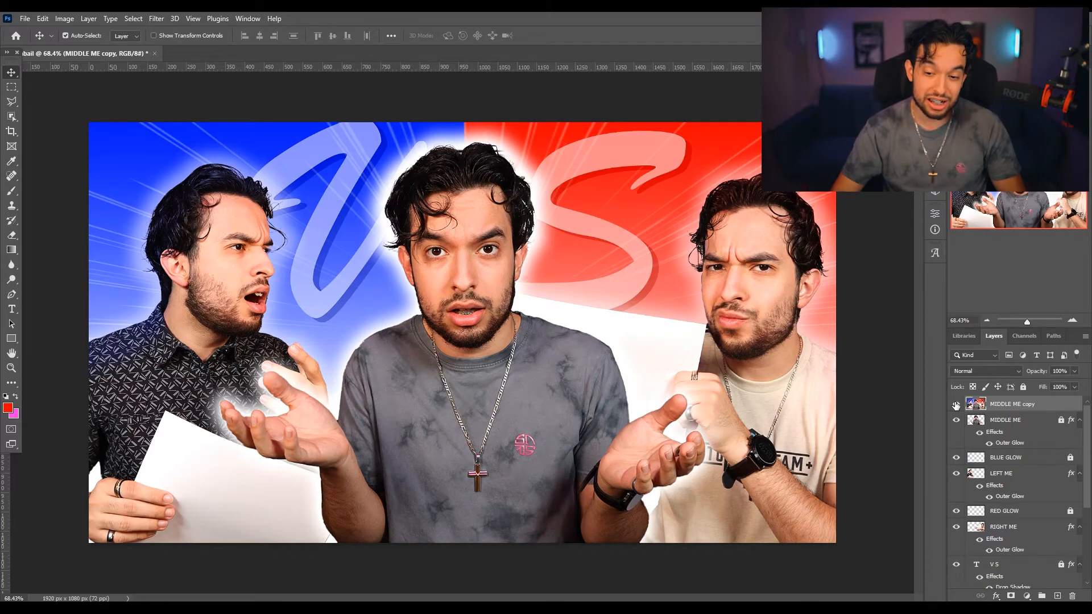
Hide the merged copy and unlock the BLUE and RED background layers.
left_click(956, 404)
scroll(999, 481, "down", 3)
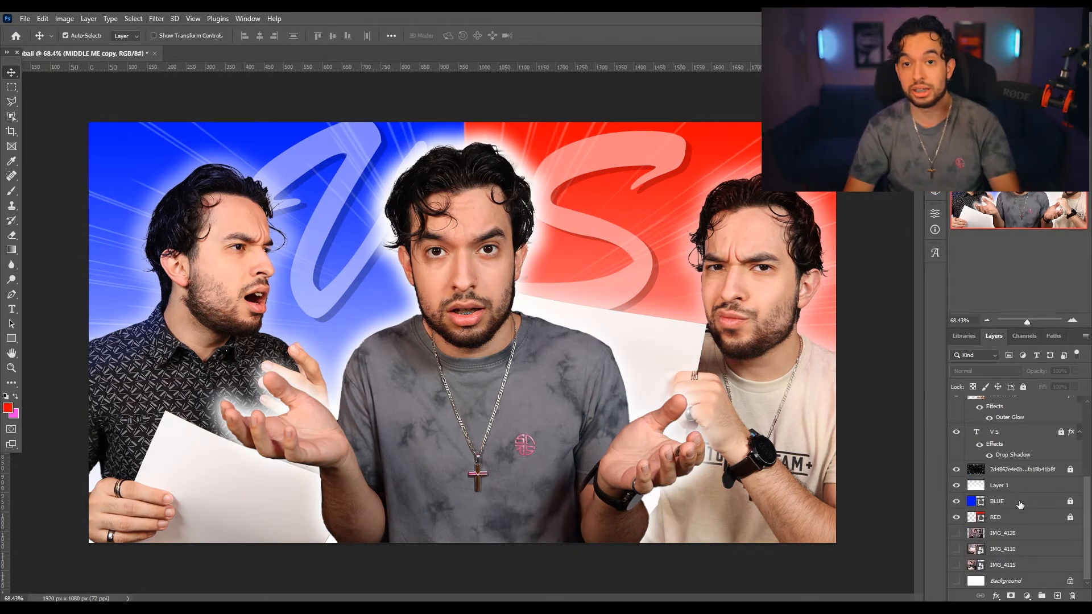
left_click(1012, 519)
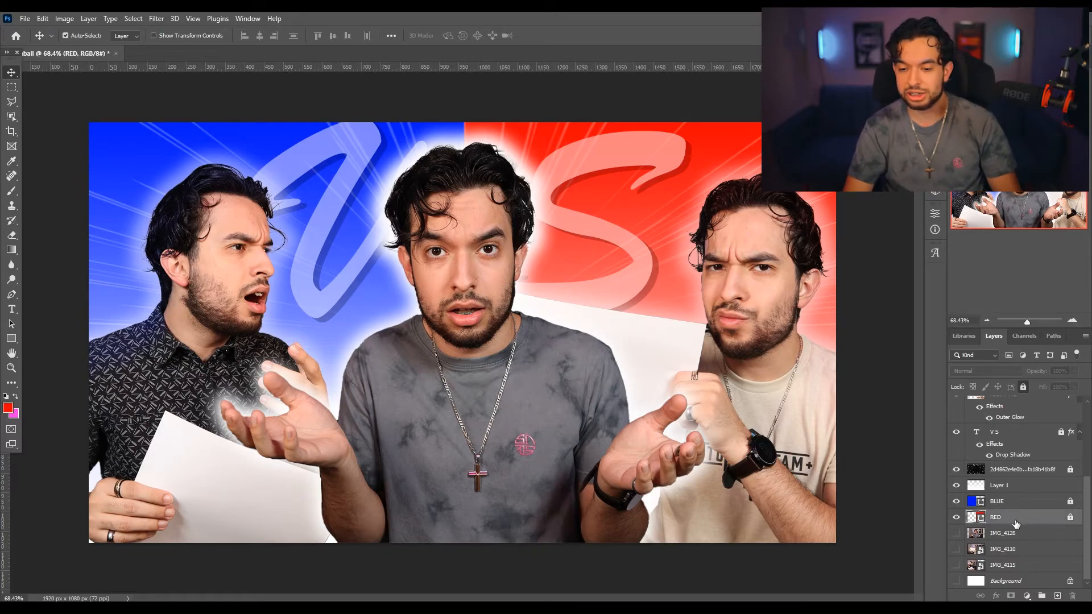
left_click(1011, 503)
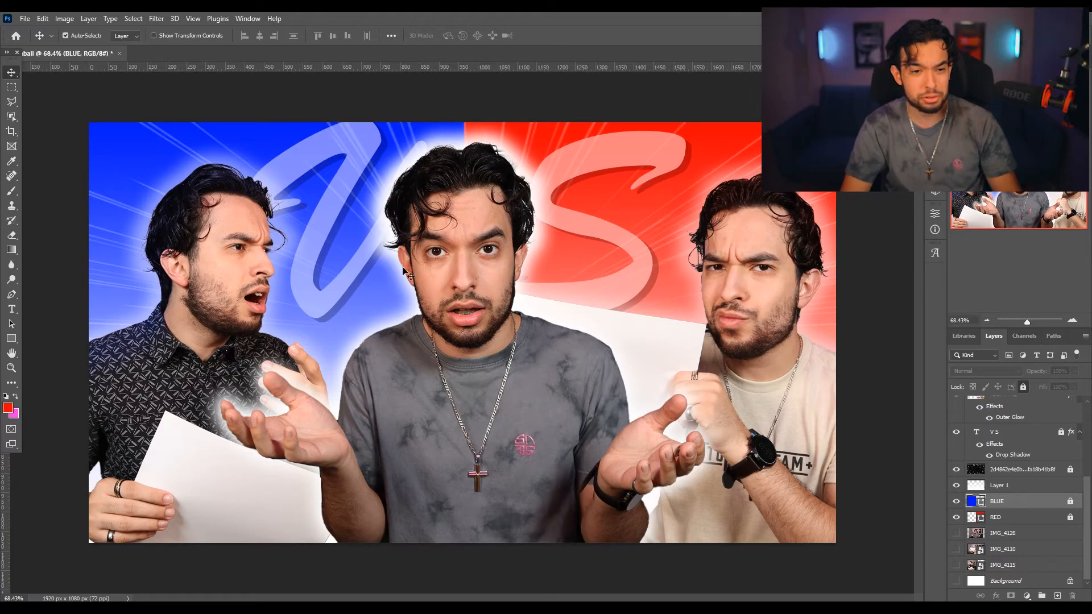
left_click(979, 518, "shift")
key("ctrl")
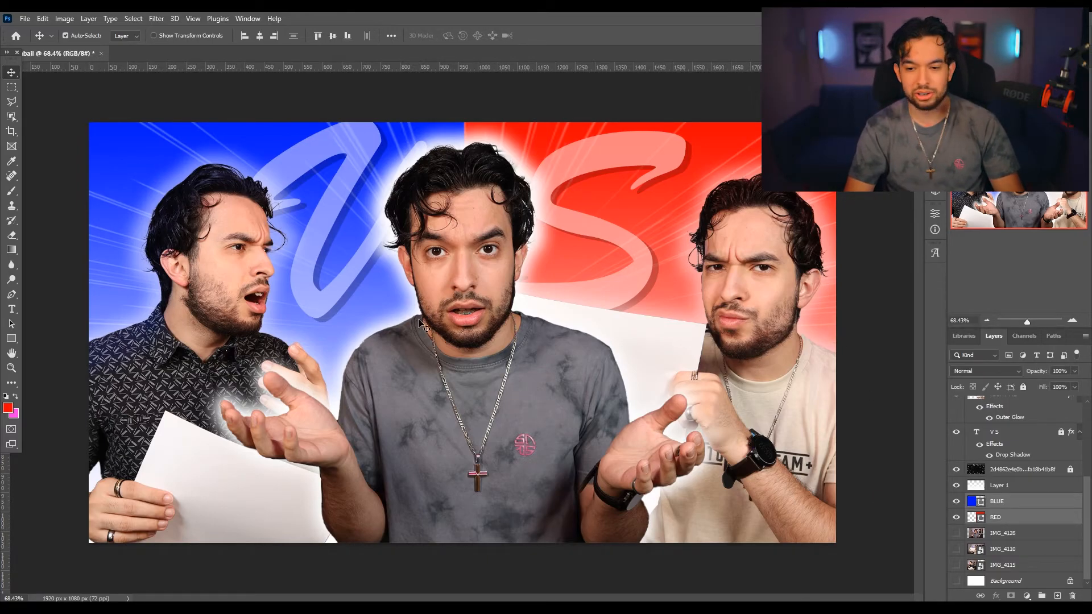
Move the BLUE background onto the right half of the canvas, lock it and select the RED layer.
left_click(1016, 507)
key("ctrl+t")
left_click_drag(303, 295, 662, 319)
left_click(1013, 516)
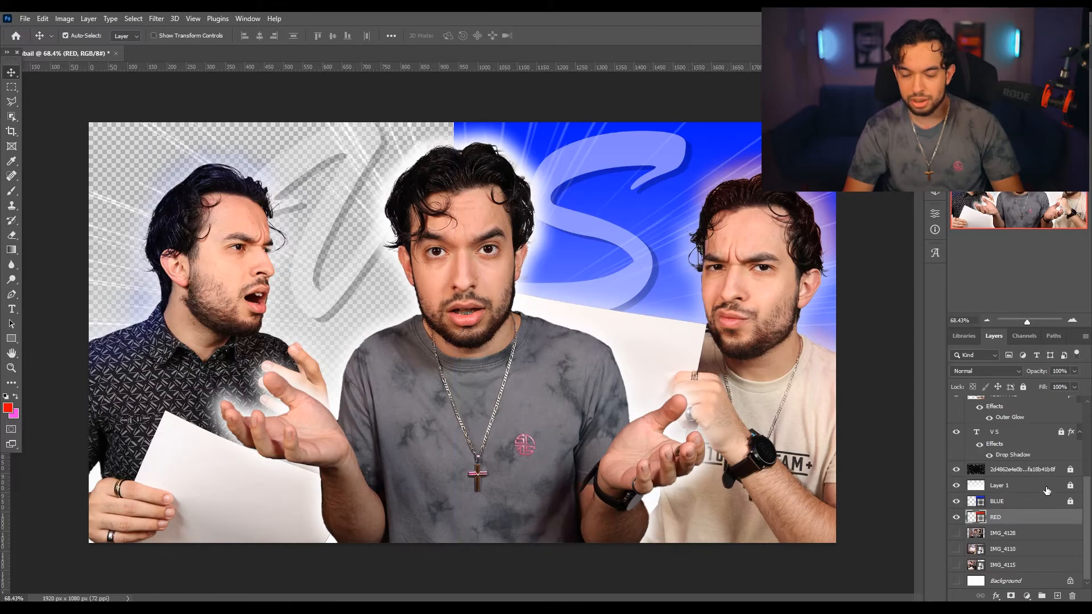
Move the RED background onto the left half of the canvas, beside the BLUE background.
left_click_drag(475, 239, 180, 248)
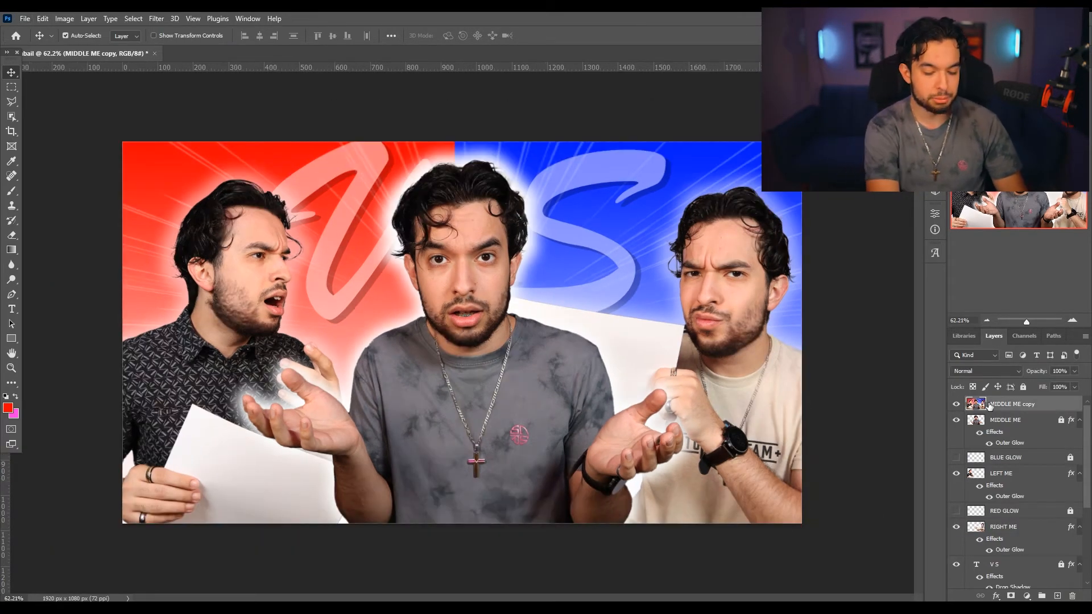
Raise the new merged copy's saturation to +10 with Hue/Saturation and apply a Levels adjustment to it.
key("ctrl+u")
left_click_drag(885, 377, 893, 378)
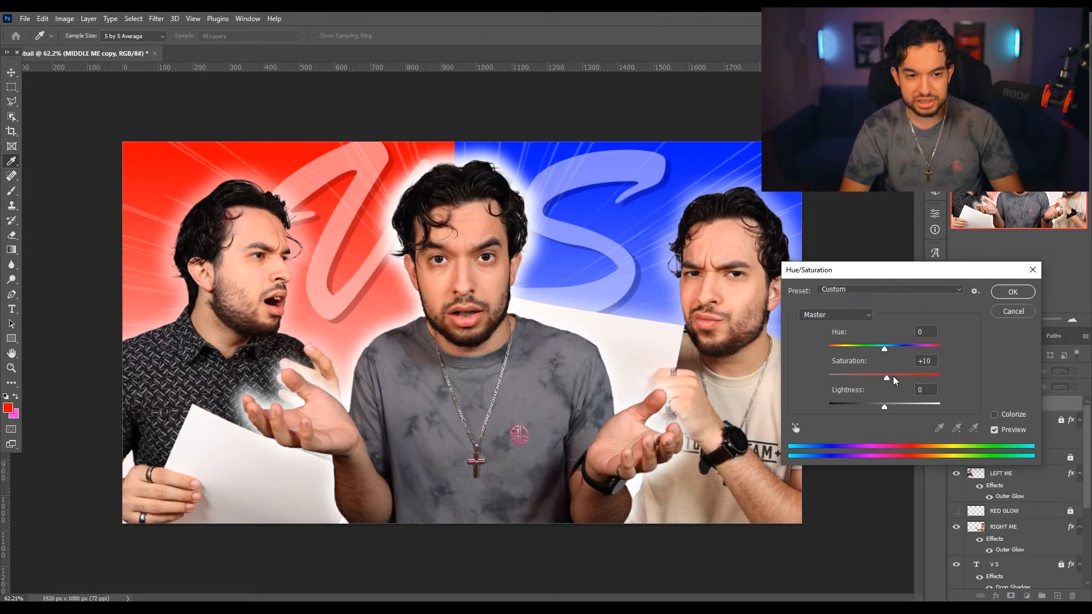
left_click(1011, 291)
key("ctrl+l")
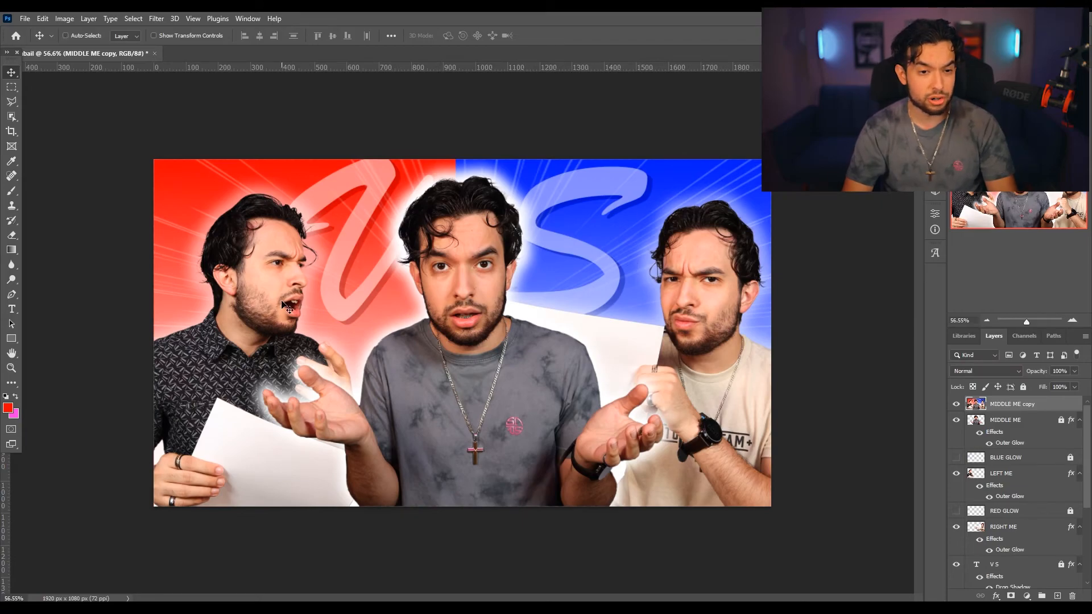
Enlarge the merged copy slightly with Free Transform and reposition it so the three cutouts fill the canvas.
key("ctrl+t")
left_click_drag(461, 147, 461, 132)
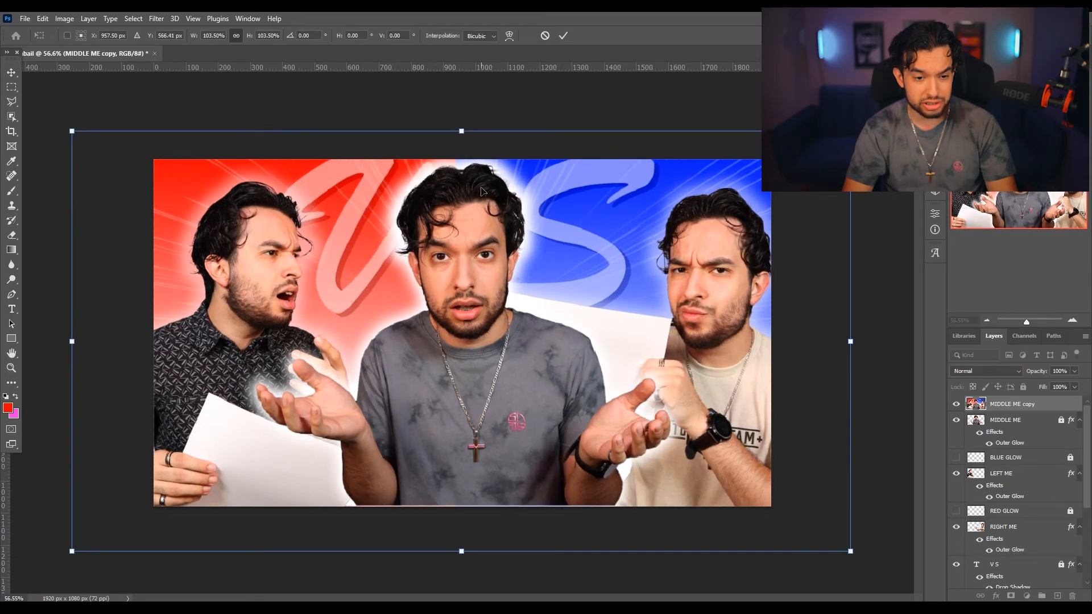
left_click_drag(475, 200, 466, 210)
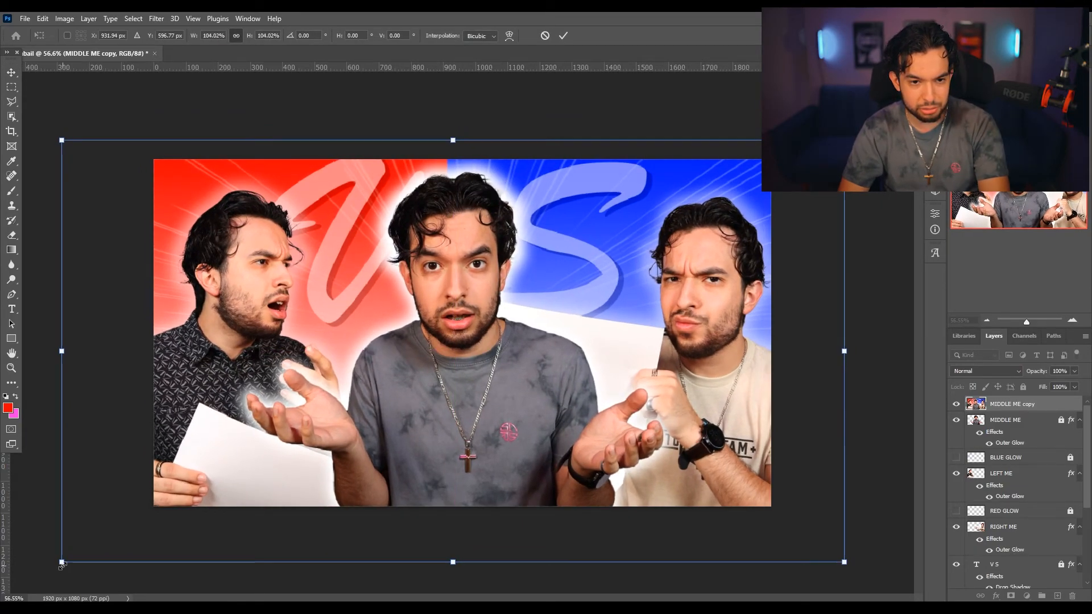
mouse_move(324, 474)
left_mouse_down()
mouse_move(337, 479)
mouse_move(327, 478)
left_mouse_up()
key("Return")
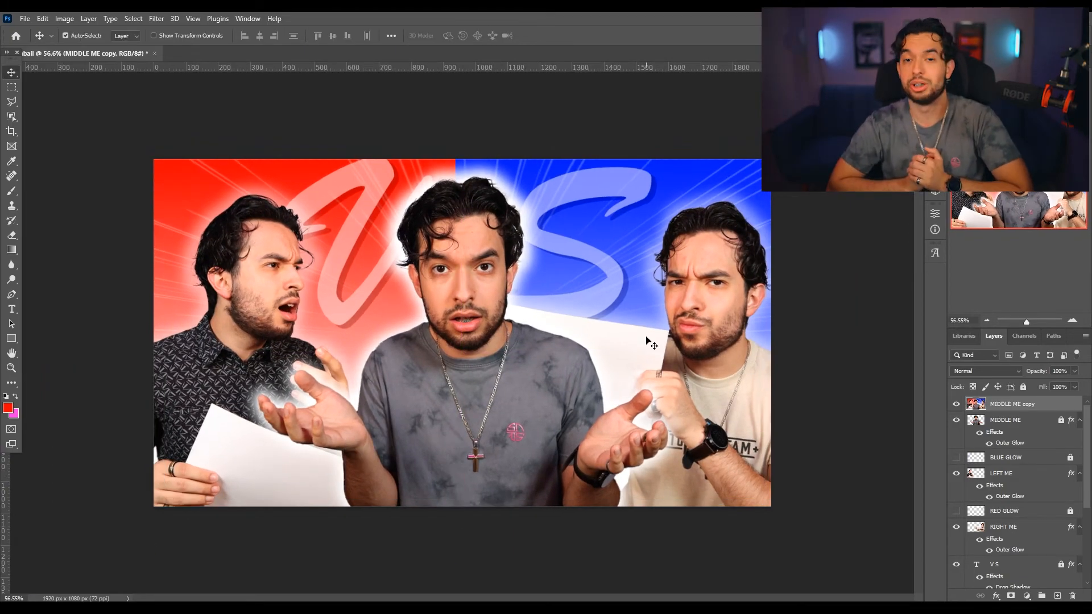